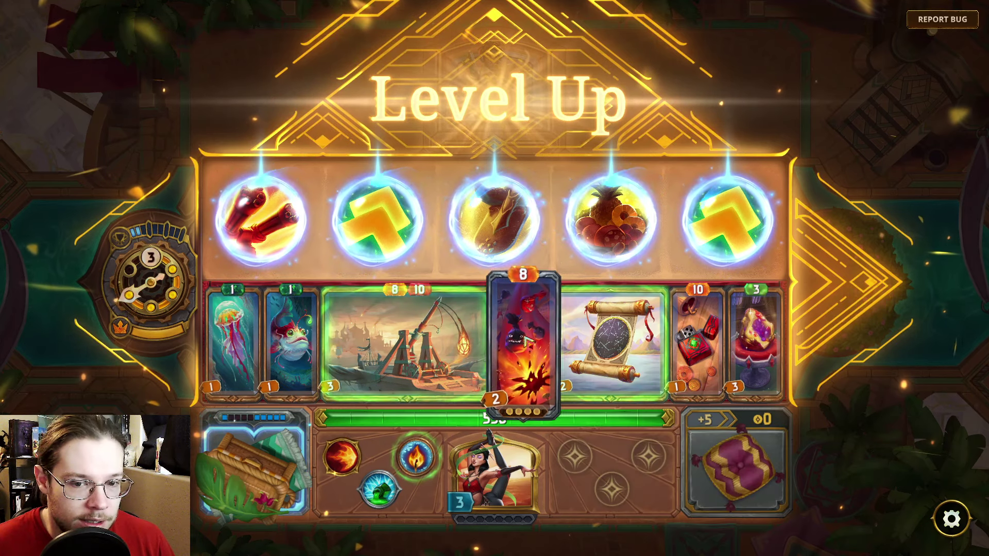
Move the large catapult item from the board into the stash, and shift the fish and jellyfish items next to Pop Snappers.
mouse_move(531, 341)
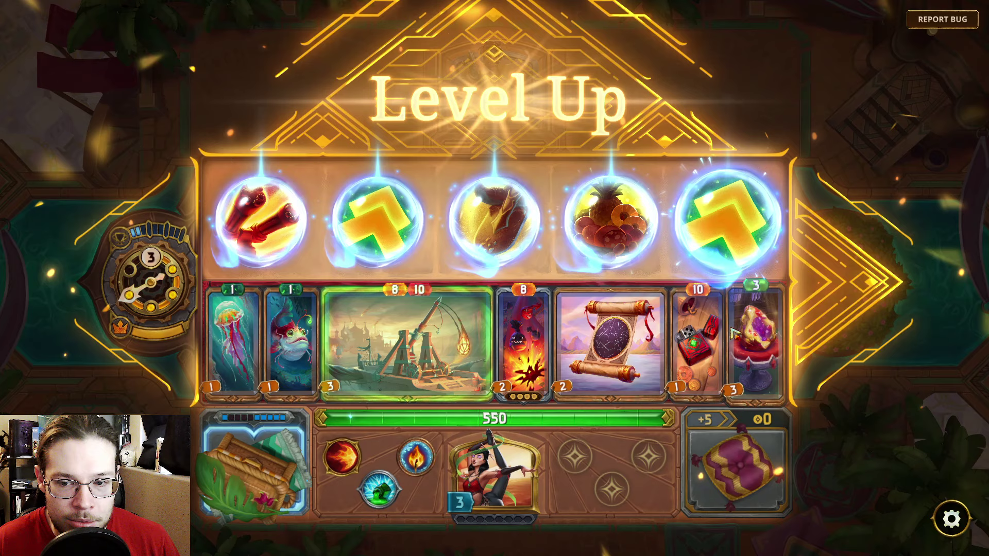
mouse_move(708, 360)
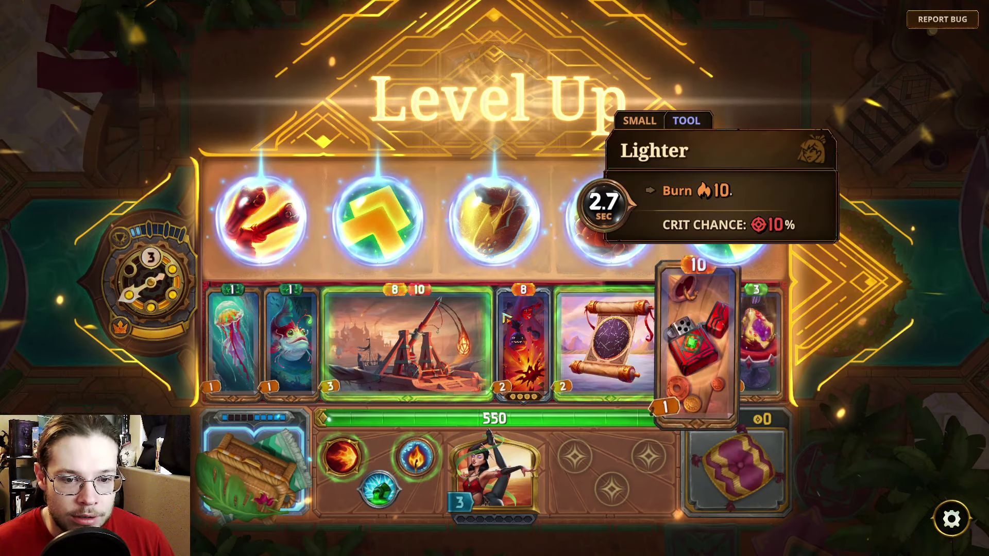
left_click_drag(407, 340, 278, 461)
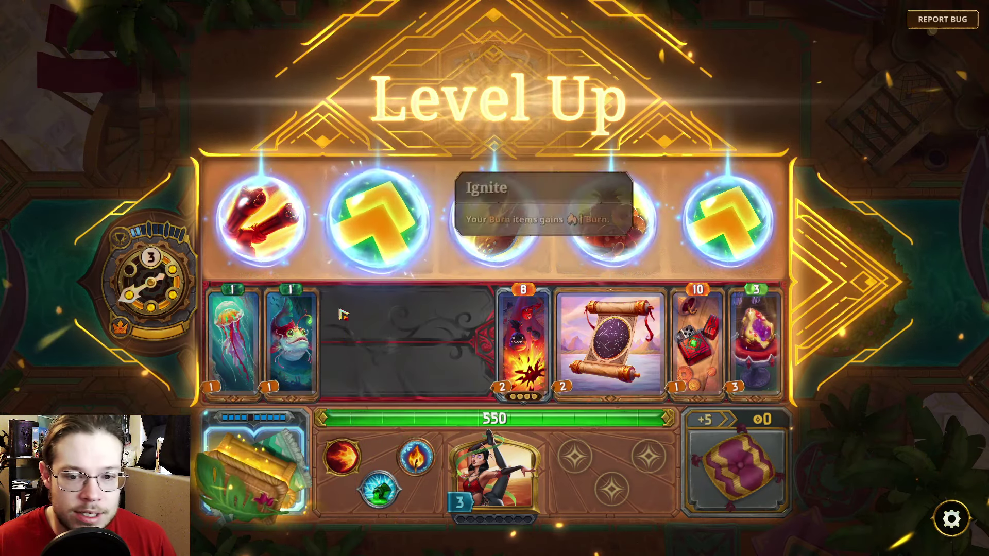
mouse_move(610, 239)
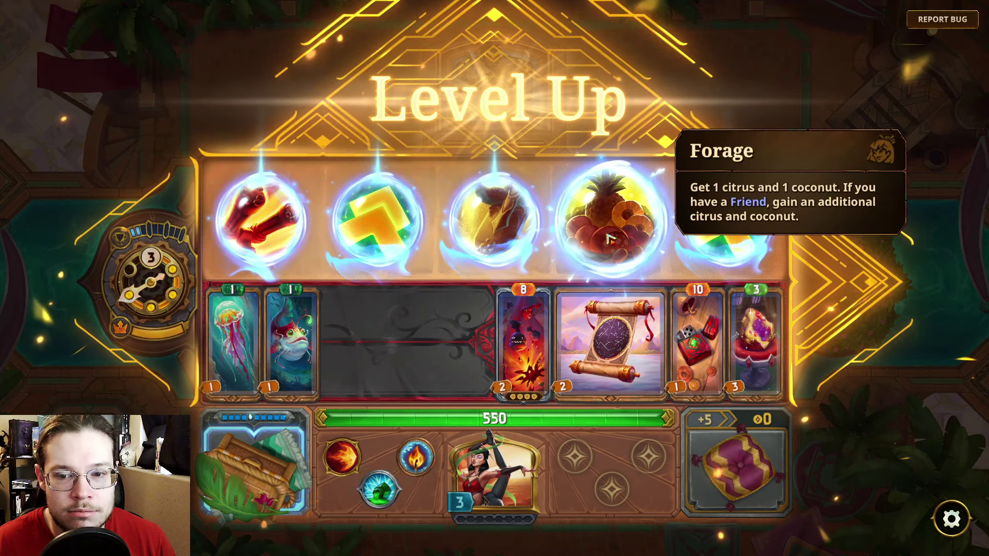
left_click_drag(290, 355, 453, 341)
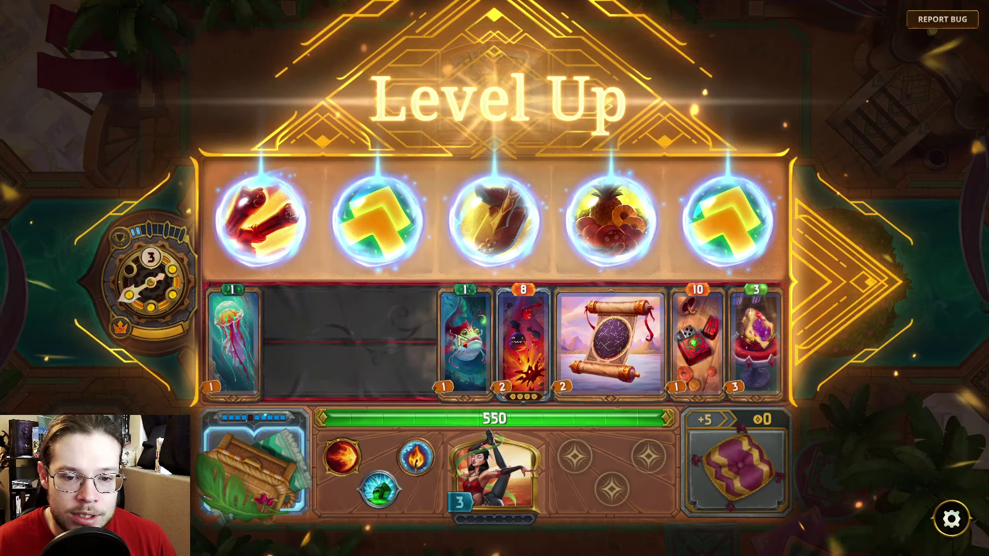
left_click_drag(235, 342, 407, 343)
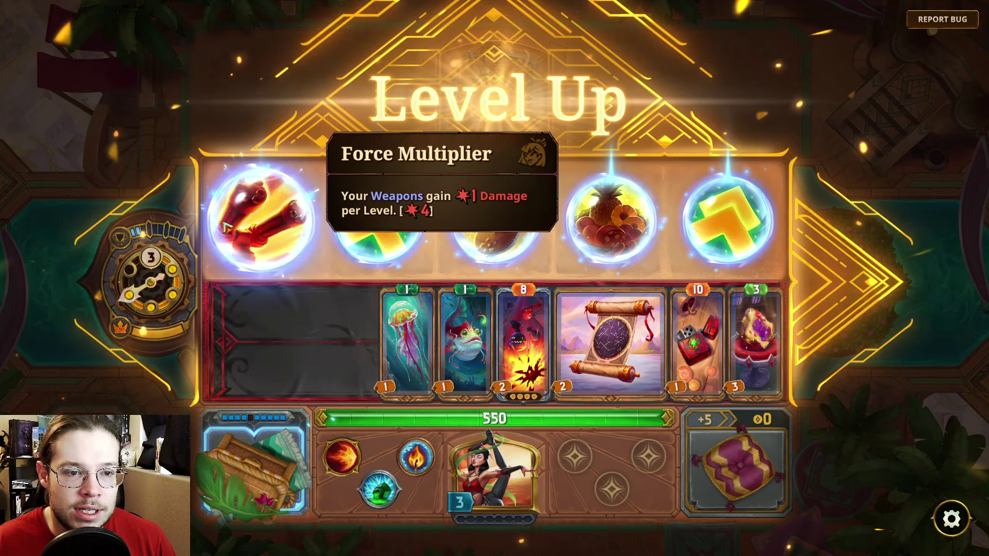
Compare the Ignite and Scavenger Hunt level-up rewards with the Pop Snappers item on the board.
mouse_move(373, 235)
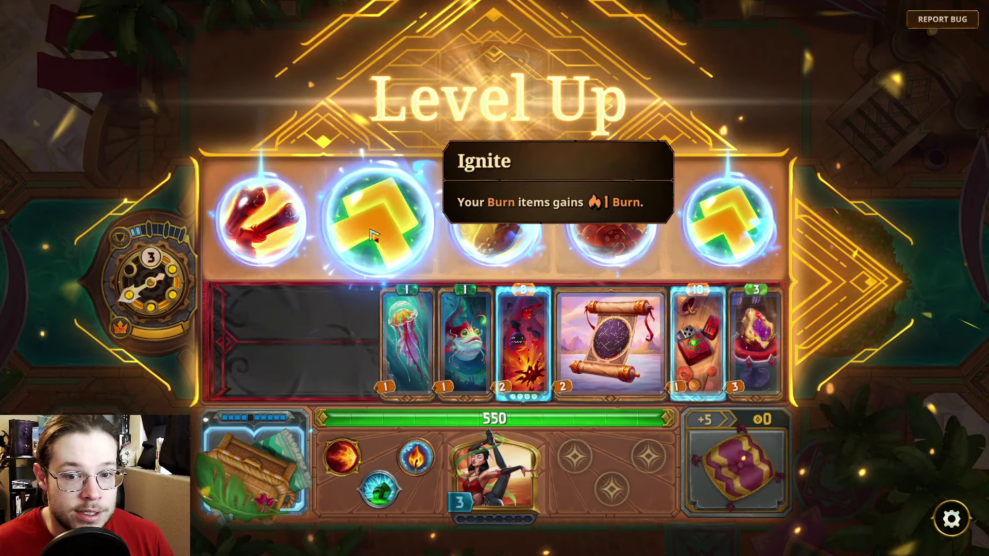
mouse_move(579, 368)
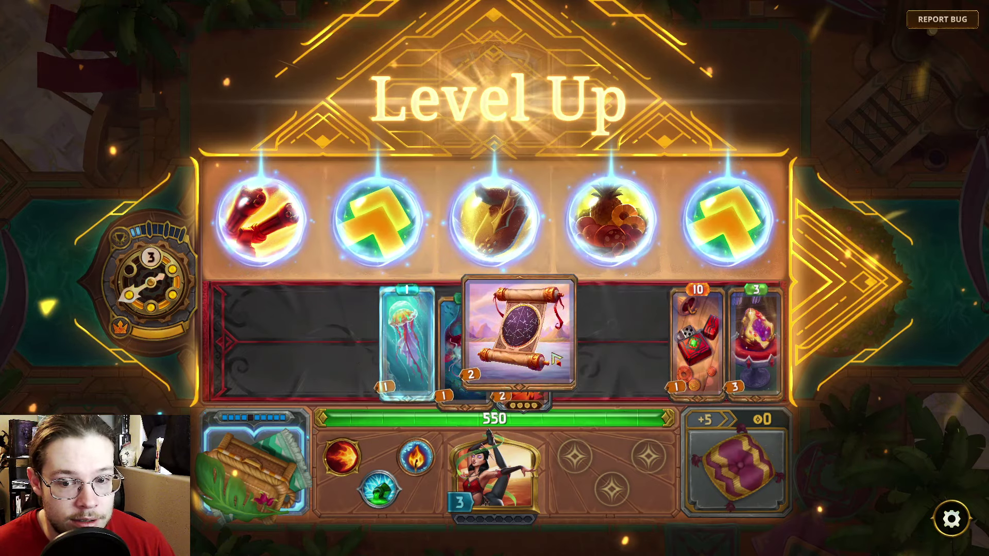
mouse_move(407, 247)
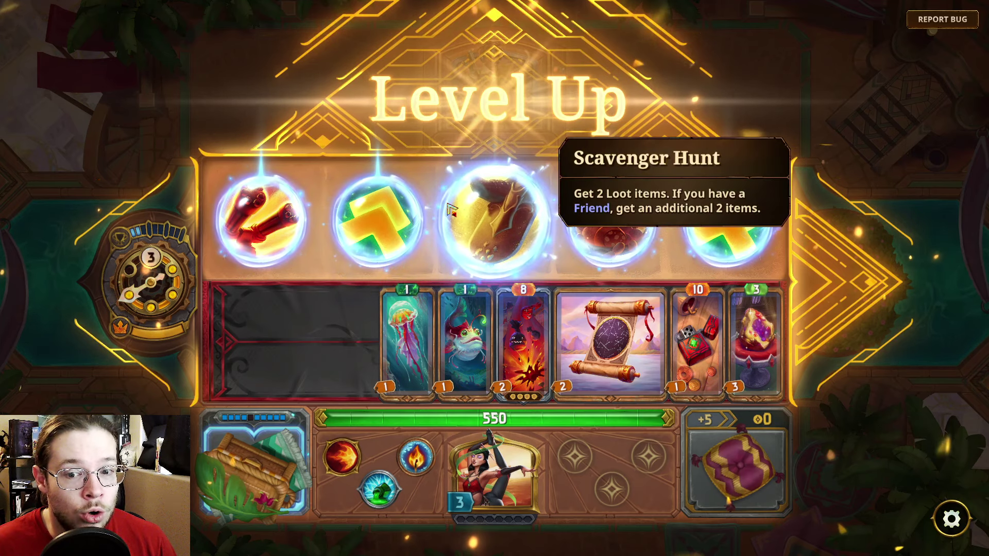
mouse_move(520, 317)
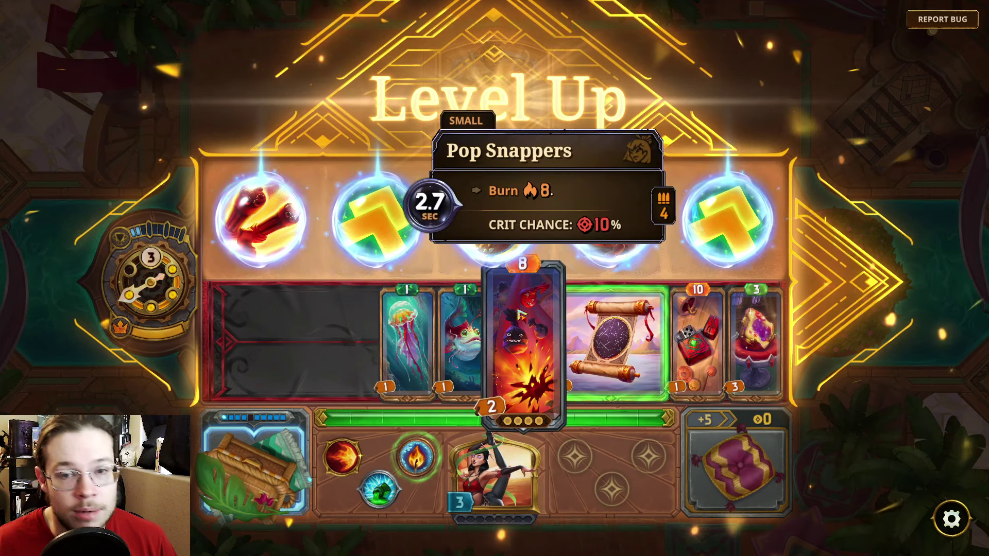
mouse_move(520, 202)
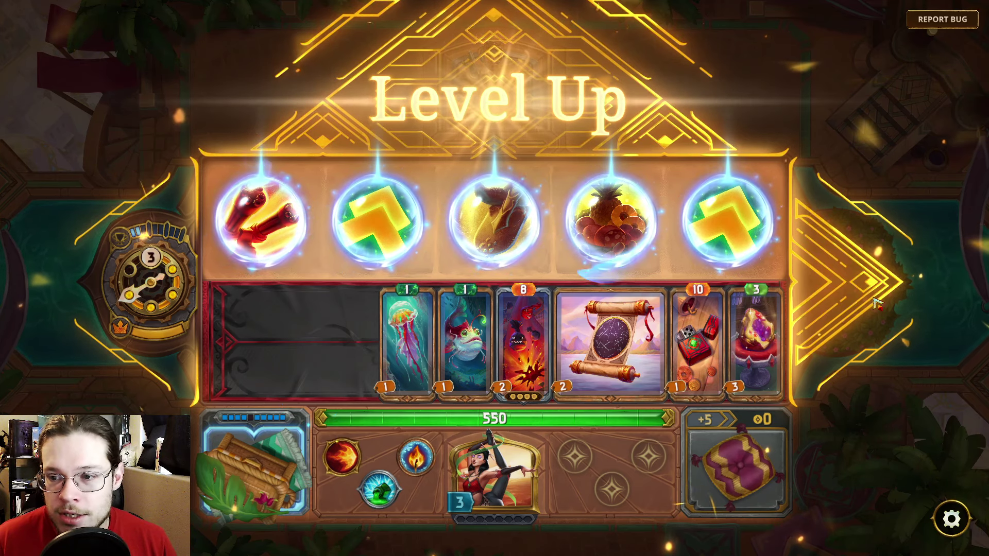
Switch to the Bazaar Burn Calc Tool workbook in Excel and select the Subset Duration value.
key("alt+Tab")
key("alt+Tab")
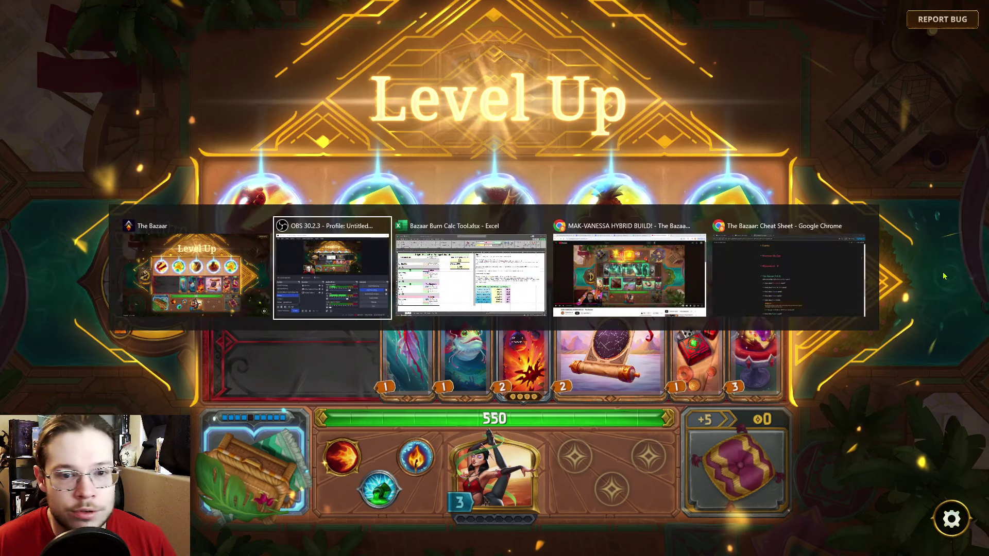
left_click(699, 225)
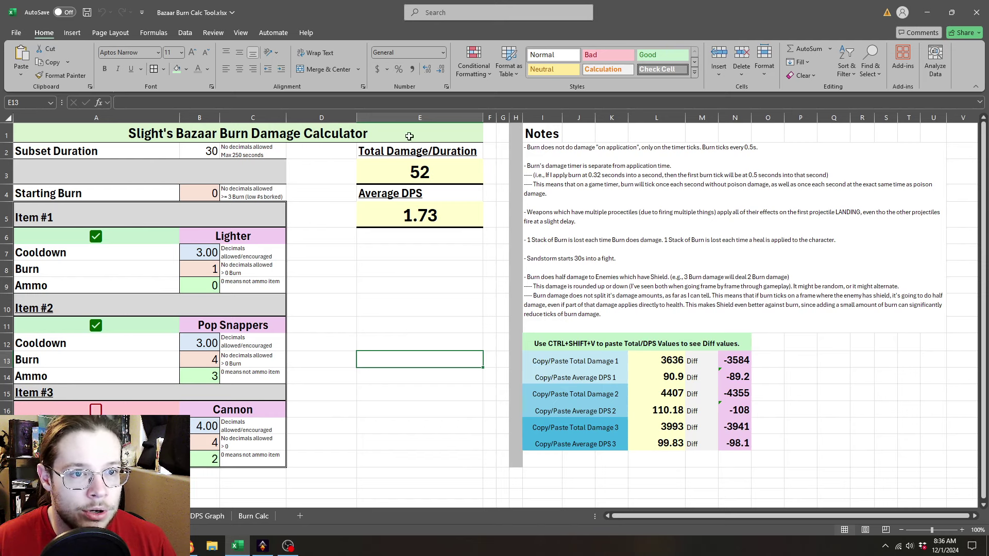
left_click(198, 151)
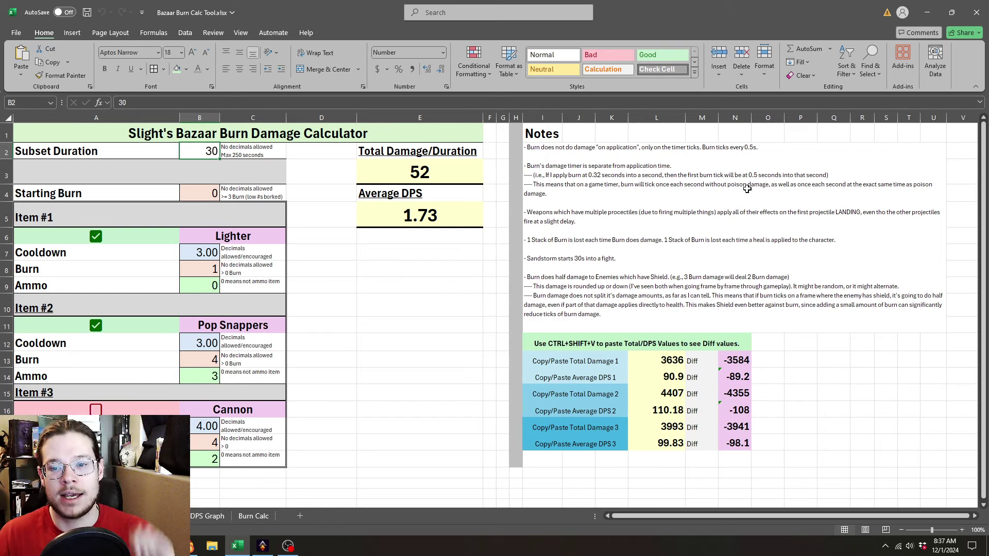
Clear all six pasted total damage and average DPS comparison values in L13:L18.
left_click(678, 361)
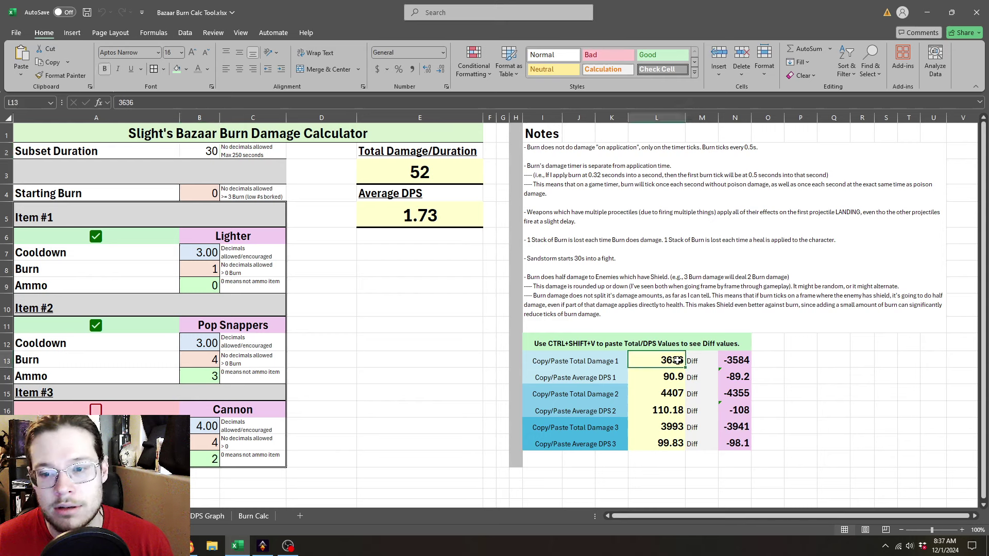
key("Delete")
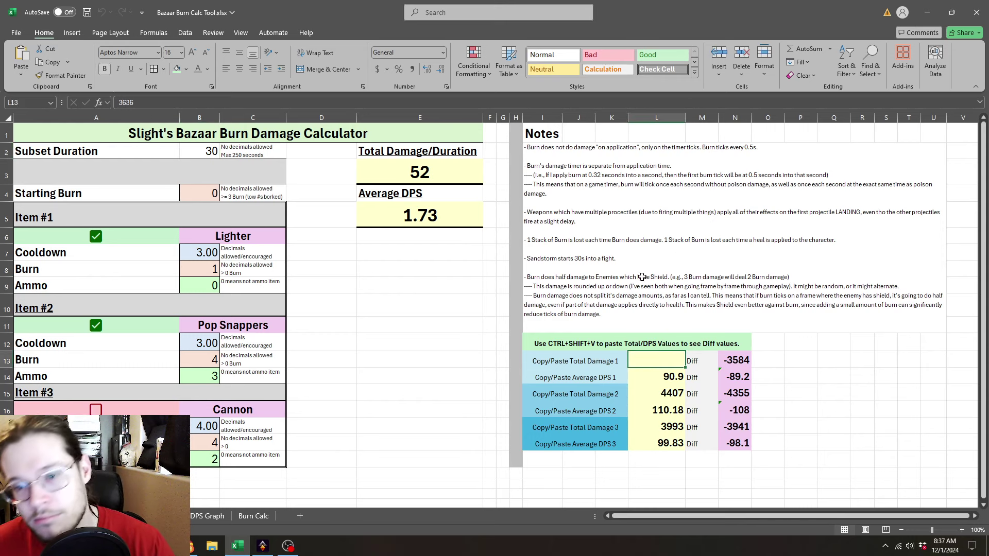
key("Down")
key("Delete")
key("Down")
key("Delete")
key("Down")
key("Delete")
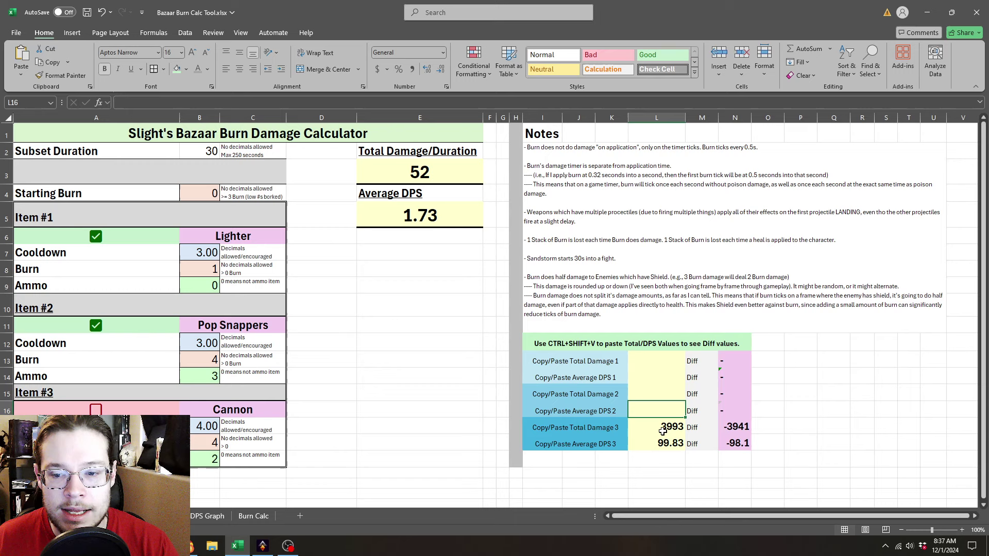
key("Down")
key("Delete")
key("Down")
key("Delete")
left_click(667, 358)
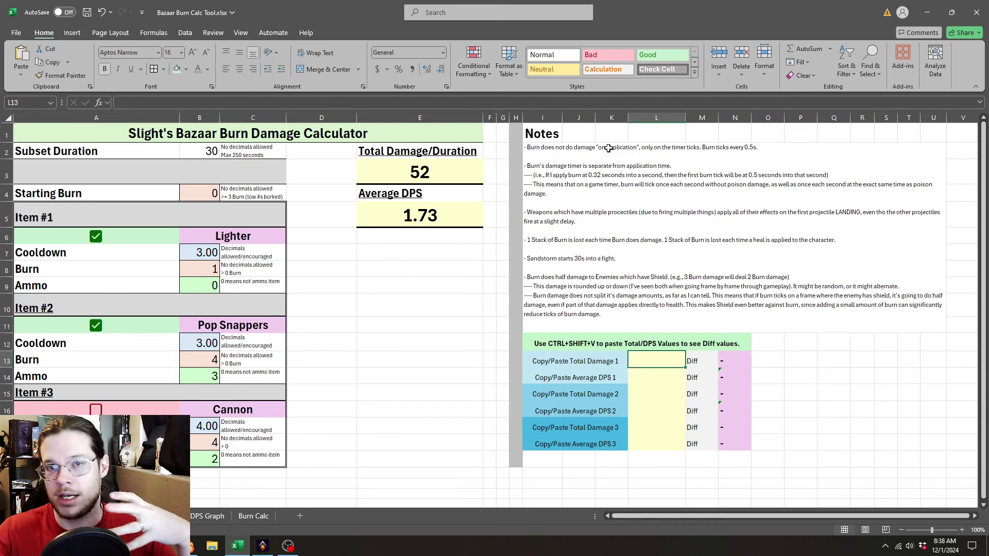
Edit the Shield example in the Notes cell to read "4 Burn damage will deal 2 Burn damage".
left_click(613, 222)
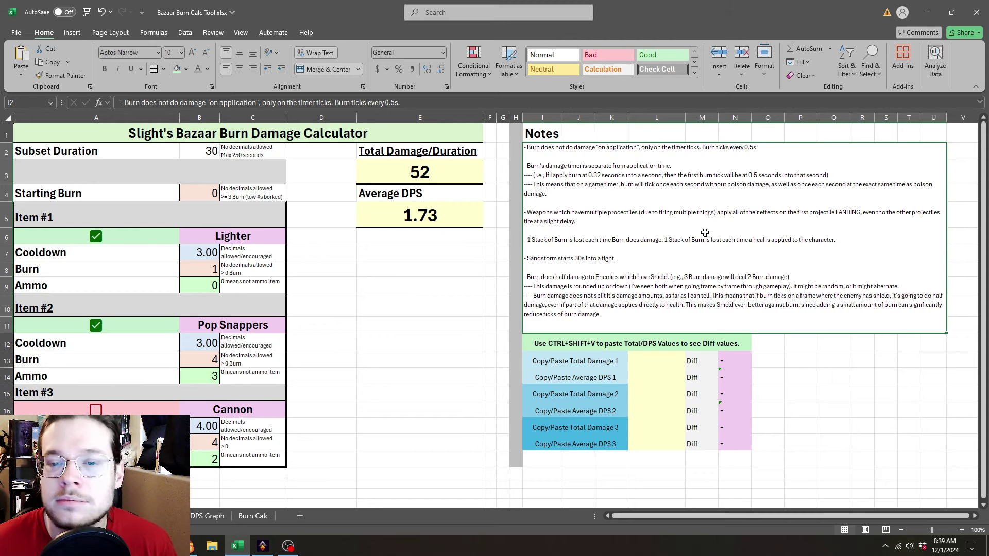
triple_click(705, 238)
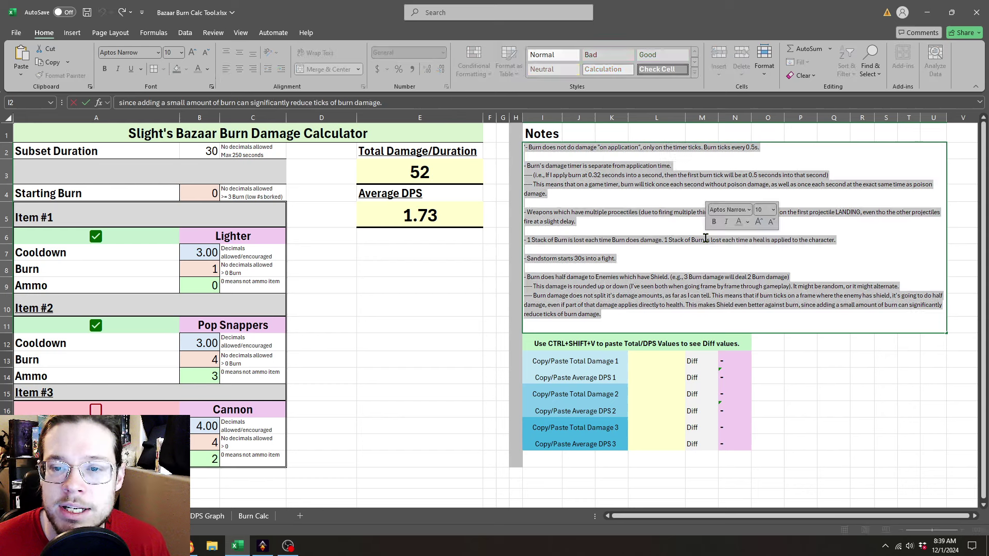
left_click(797, 255)
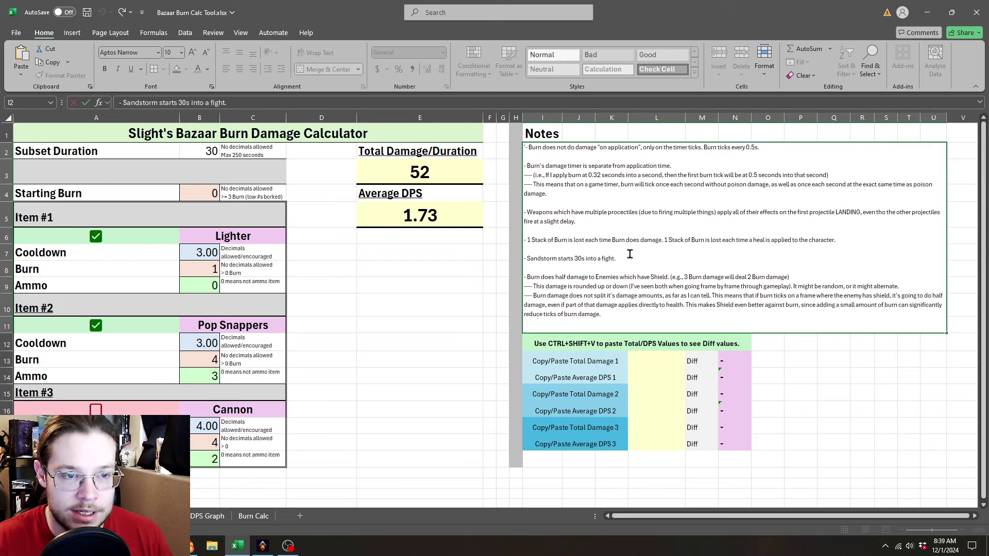
left_click(634, 314)
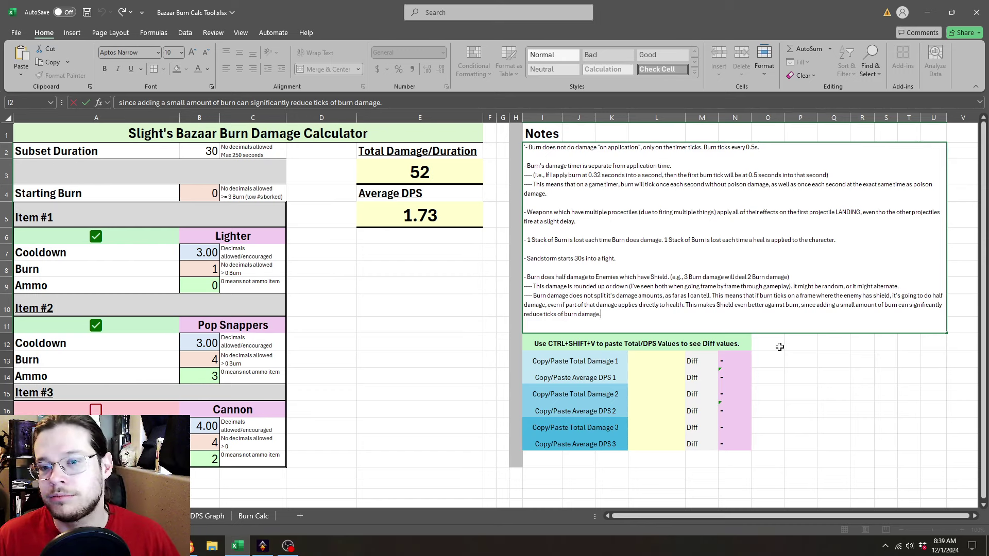
left_click(688, 276)
key("BackSpace")
key("BackSpace")
type("4")
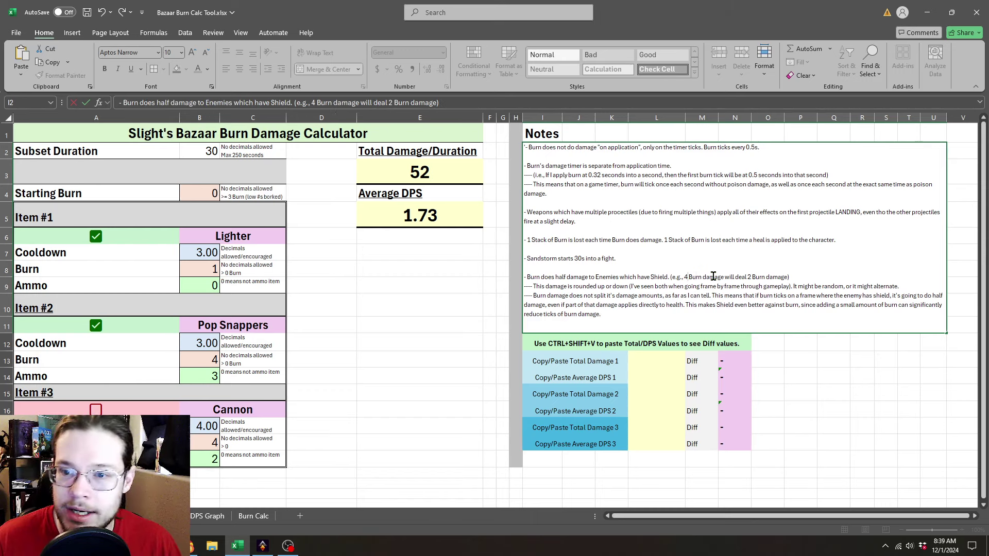
left_click(746, 286)
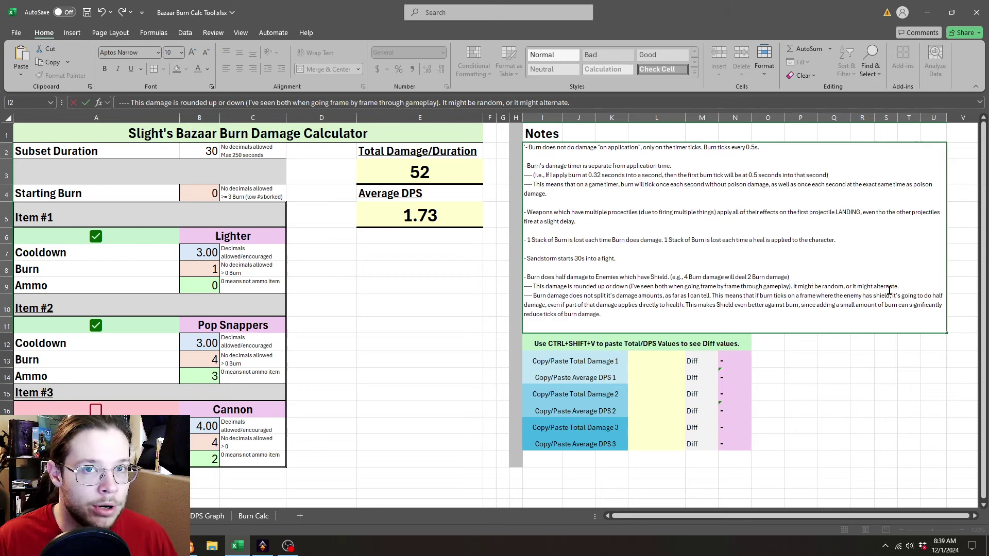
left_click(633, 265)
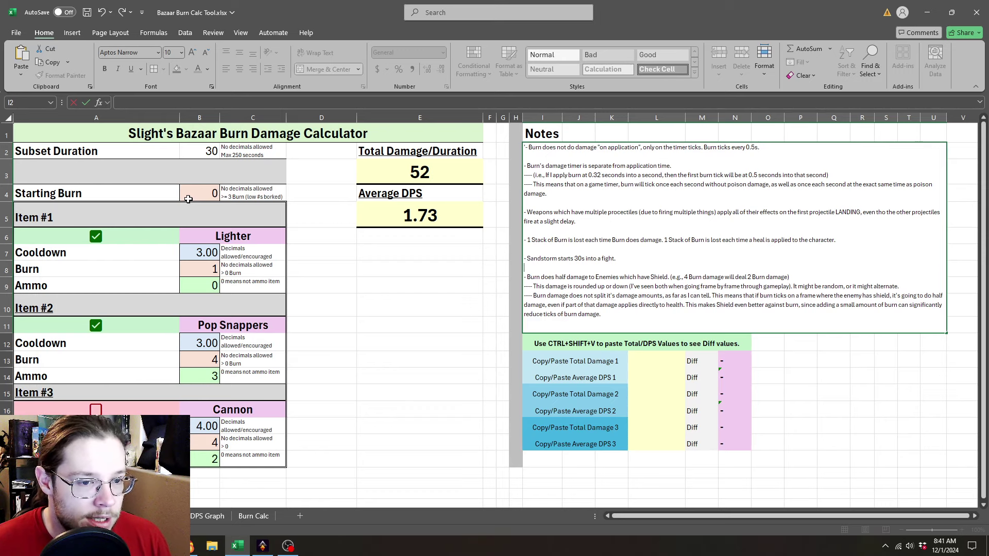
Toggle the Lighter, Pop Snappers and Cannon checkboxes to demonstrate including and excluding items, returning each to its original setting.
left_click(95, 236)
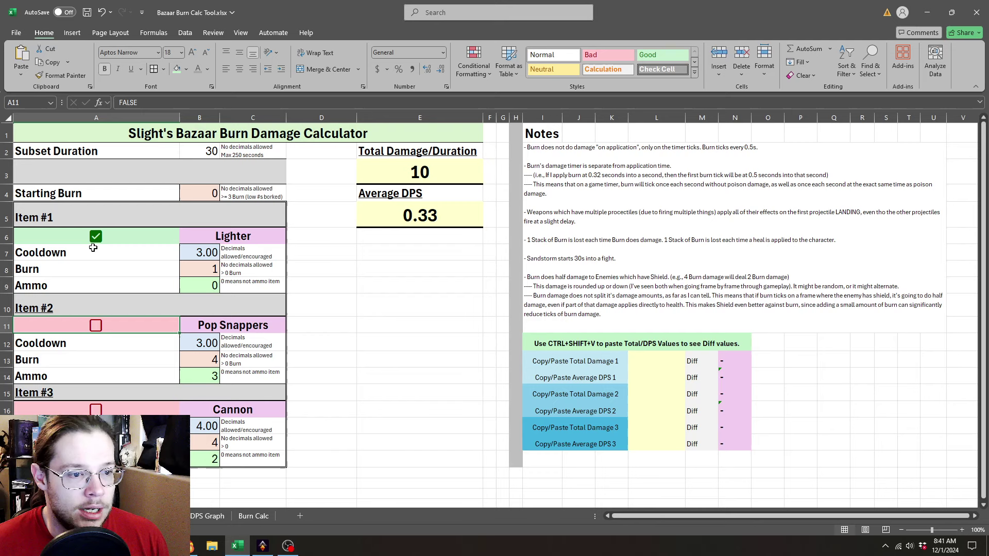
left_click(96, 324)
left_click(96, 323)
left_click(95, 236)
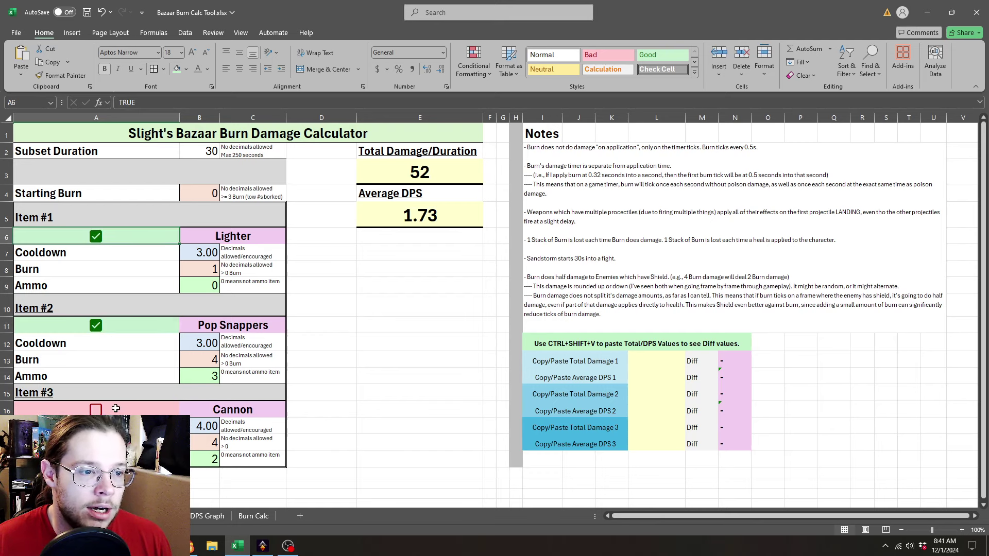
left_click(96, 411)
left_click(95, 411)
left_click(96, 411)
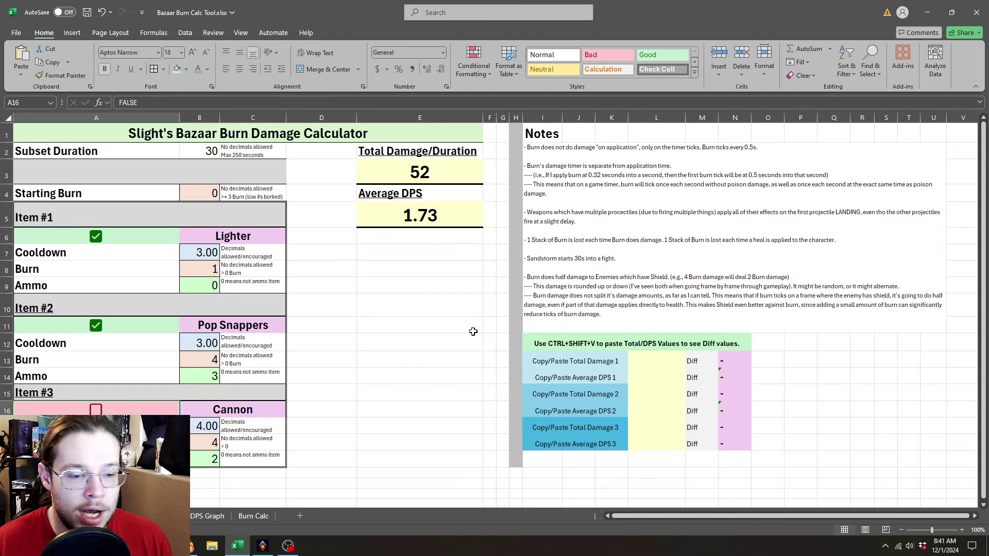
Review the total burn damage and current DPS charts over 250 seconds.
left_click(208, 516)
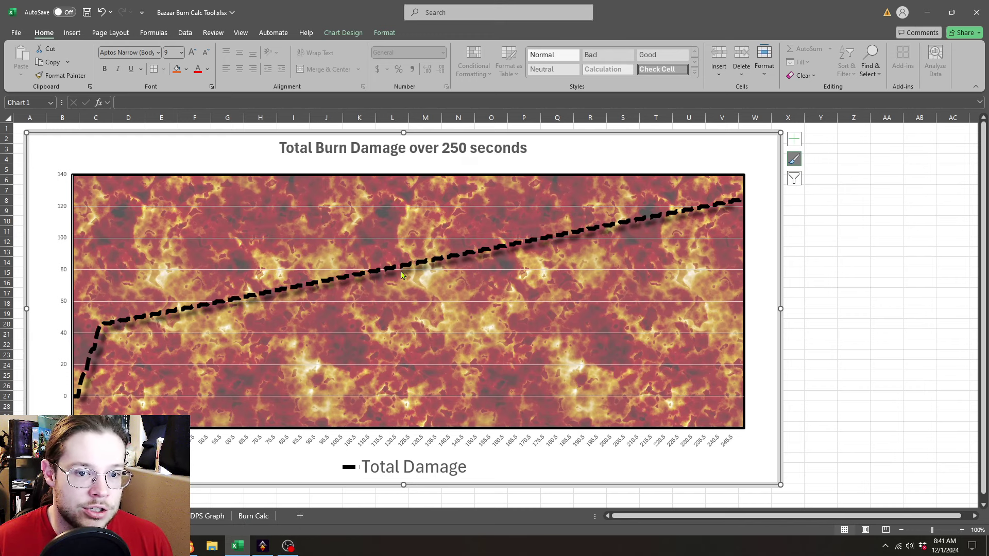
left_click(208, 516)
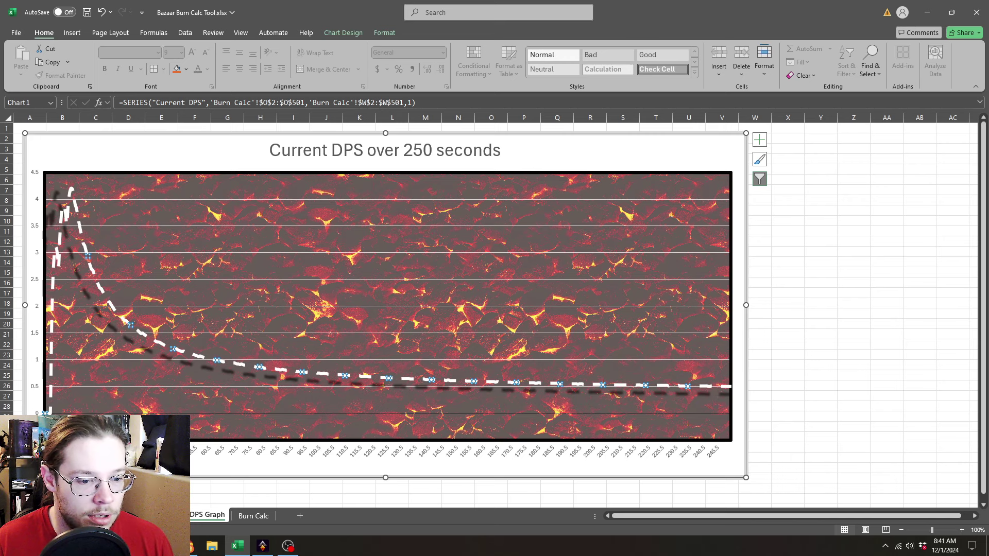
Examine row 7 of the Burn Calc sheet, checking the formulas for Burn Add 2, Burn Add 1 and Current Burn.
left_click(255, 517)
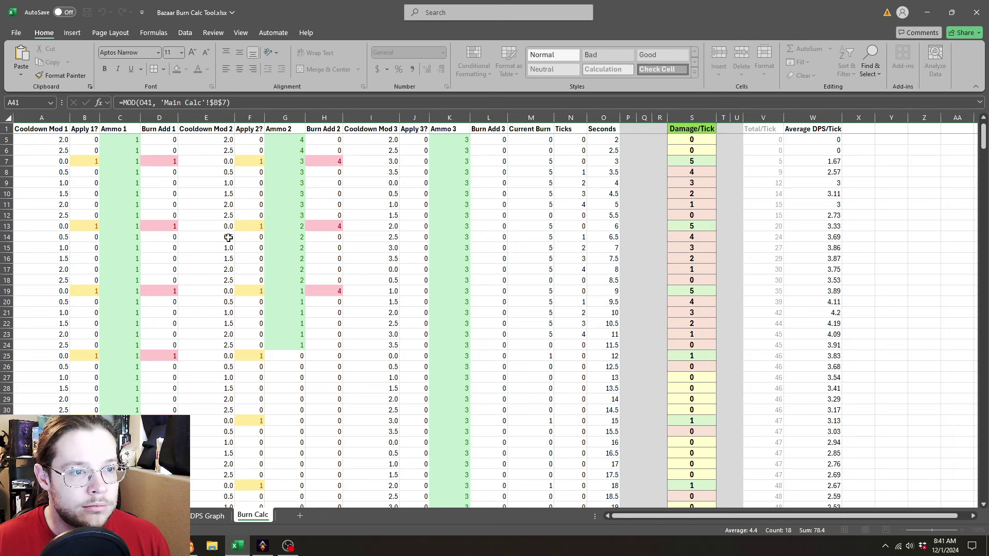
left_click(7, 161)
scroll(172, 309, "up", 1)
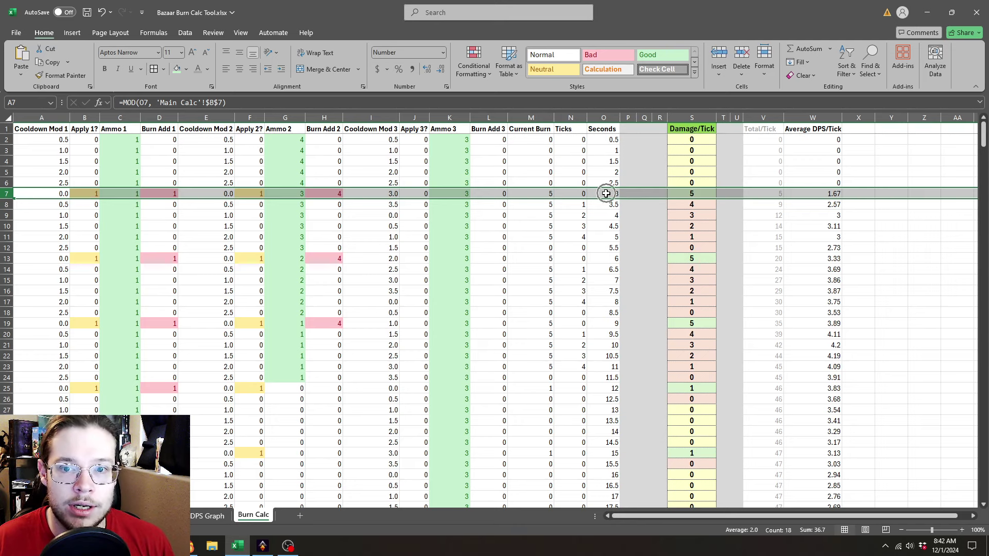
left_click(321, 195)
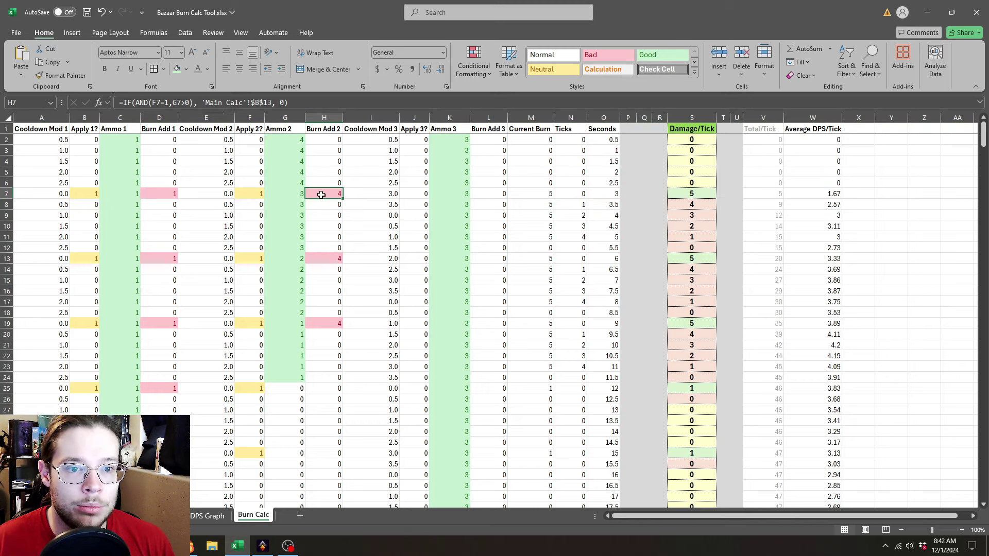
left_click(158, 194)
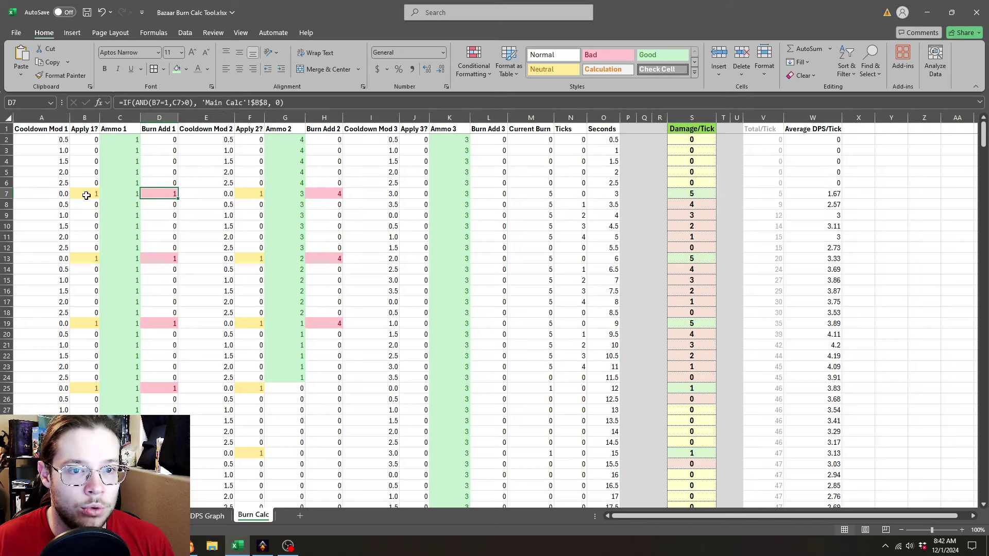
left_click(547, 193)
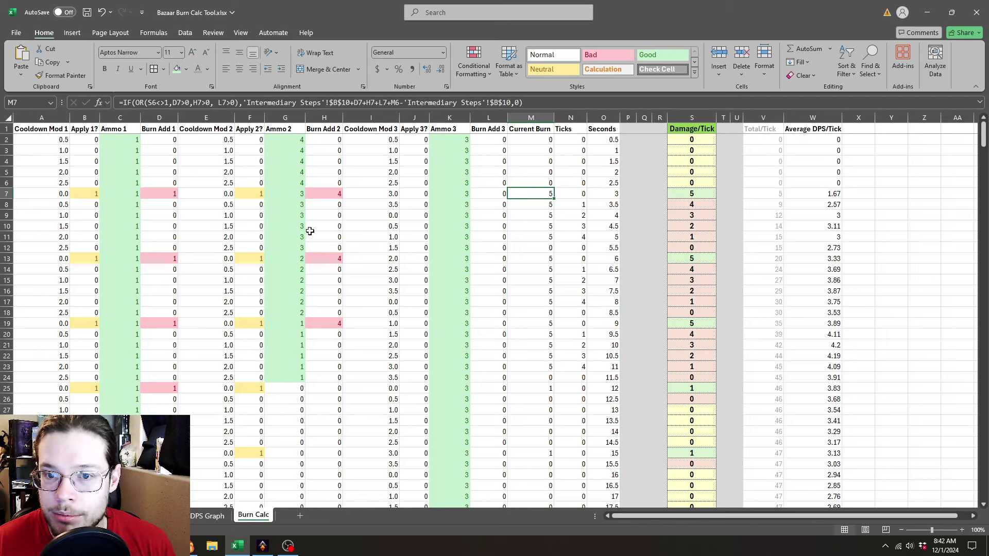
Examine the Damage/Tick column of the Burn Calc sheet, checking its formula and the tick values in rows 7 to 12.
left_click(693, 118)
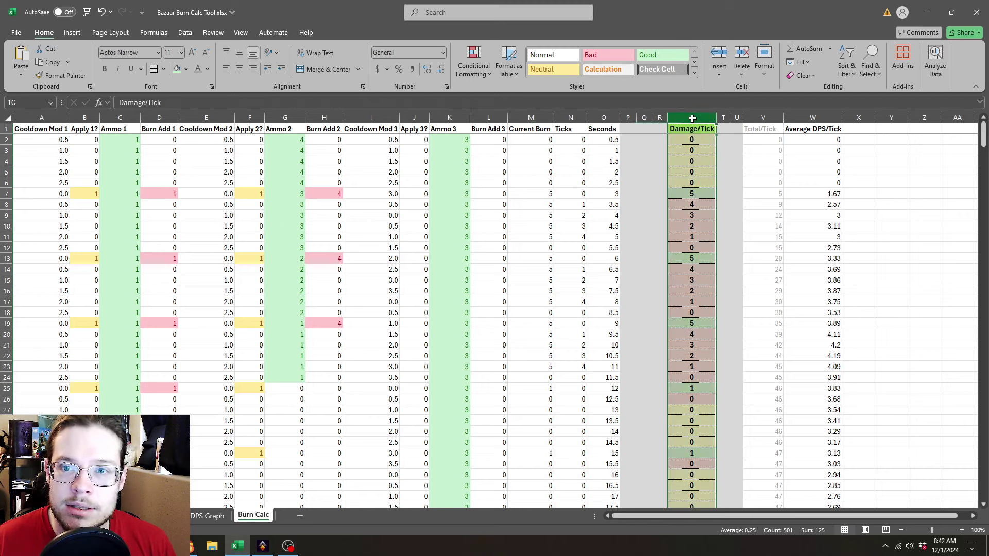
left_click(692, 151)
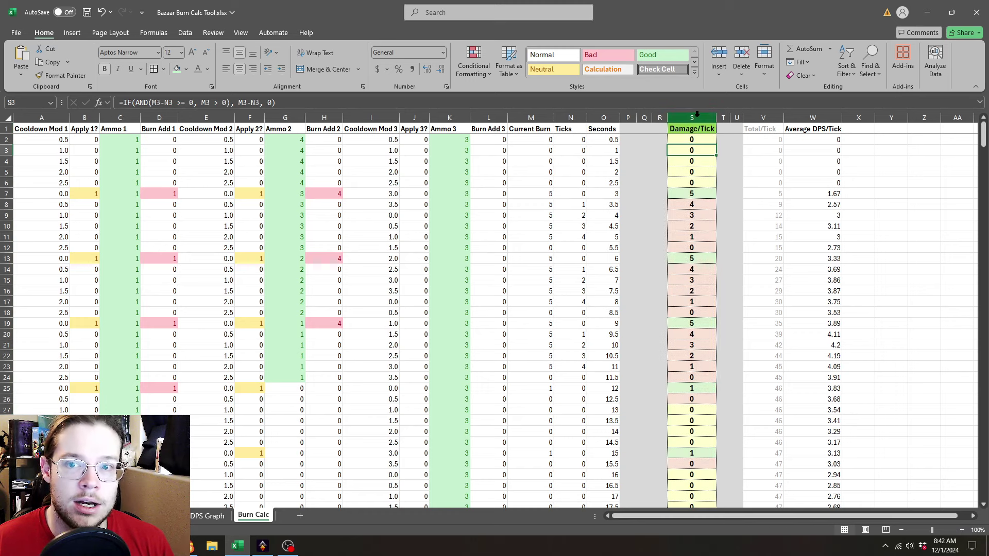
left_click(691, 194)
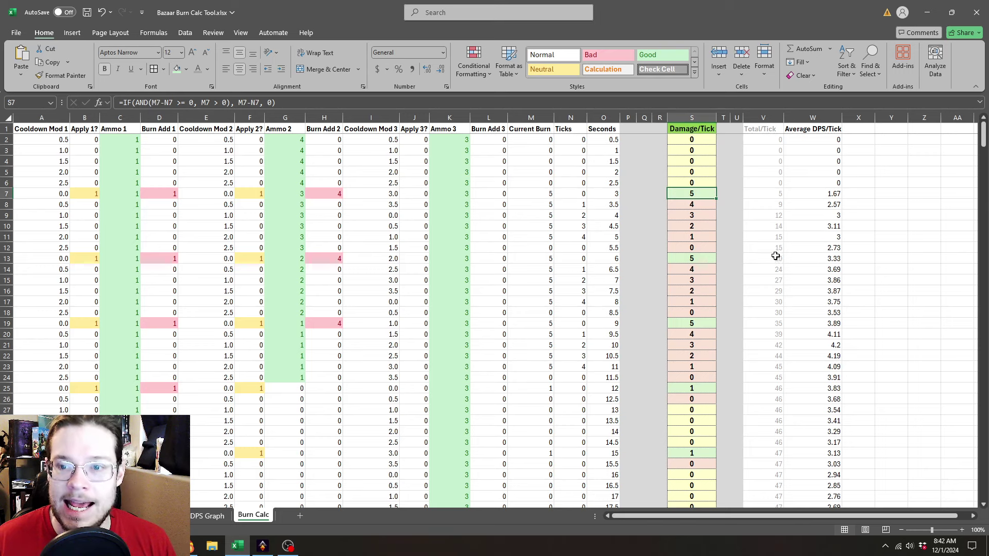
left_click_drag(703, 203, 696, 249)
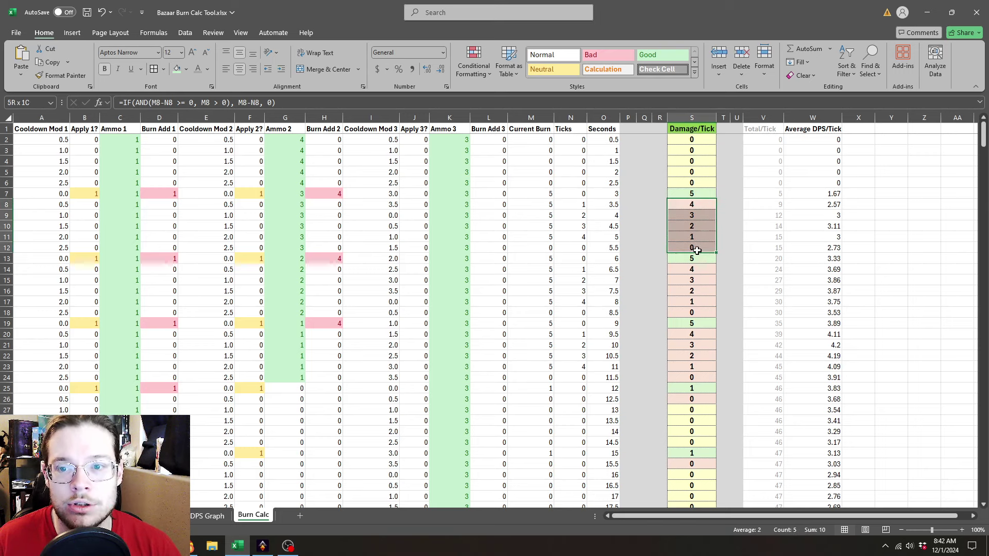
left_click(695, 196)
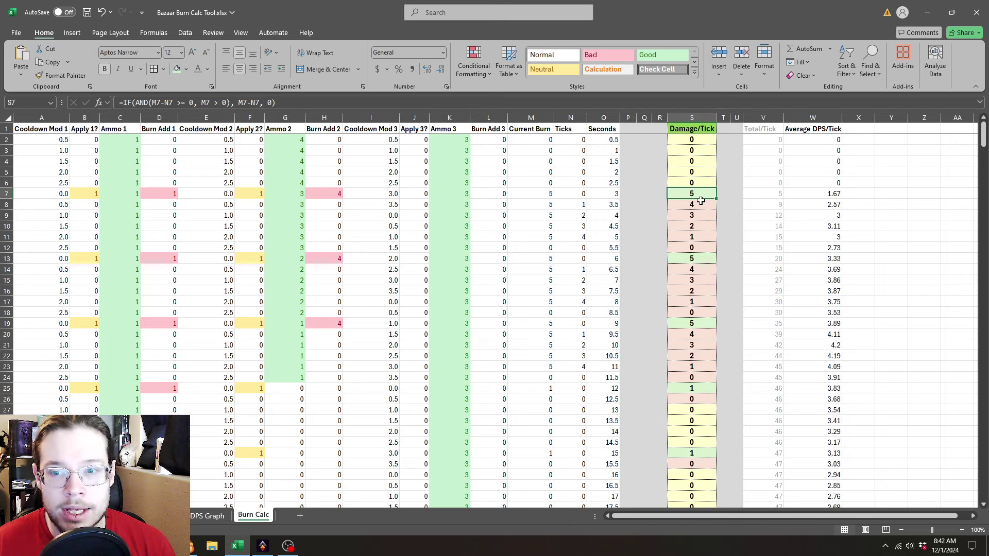
left_click(694, 248)
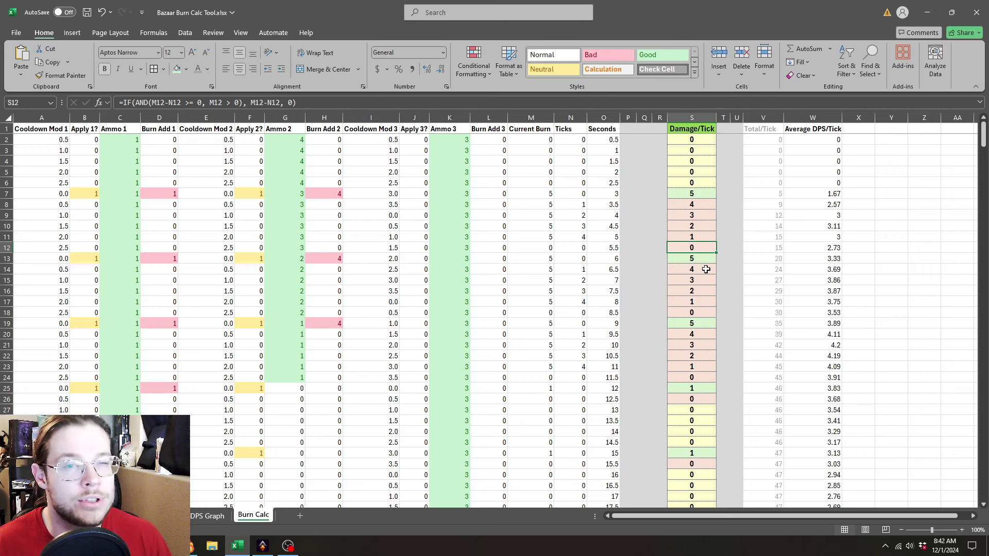
Set the Pop Snappers' Ammo to 0 on the main calculator sheet.
key("ctrl+Page_Up")
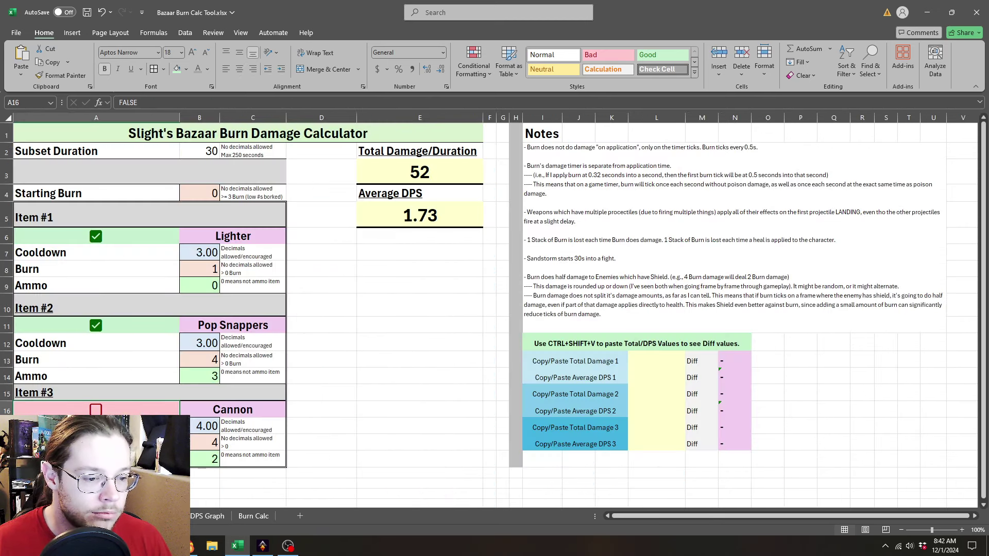
left_click(210, 375)
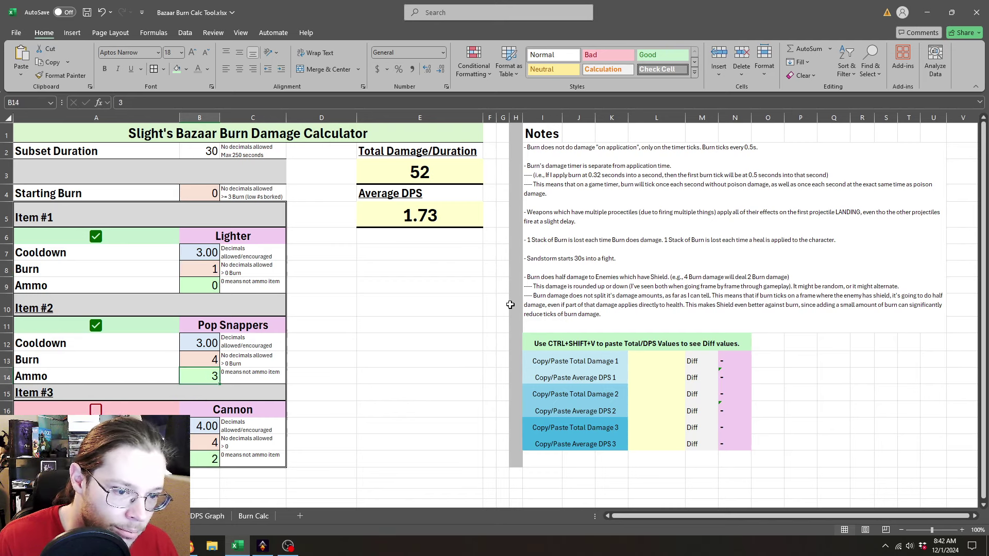
type("0")
key("Return")
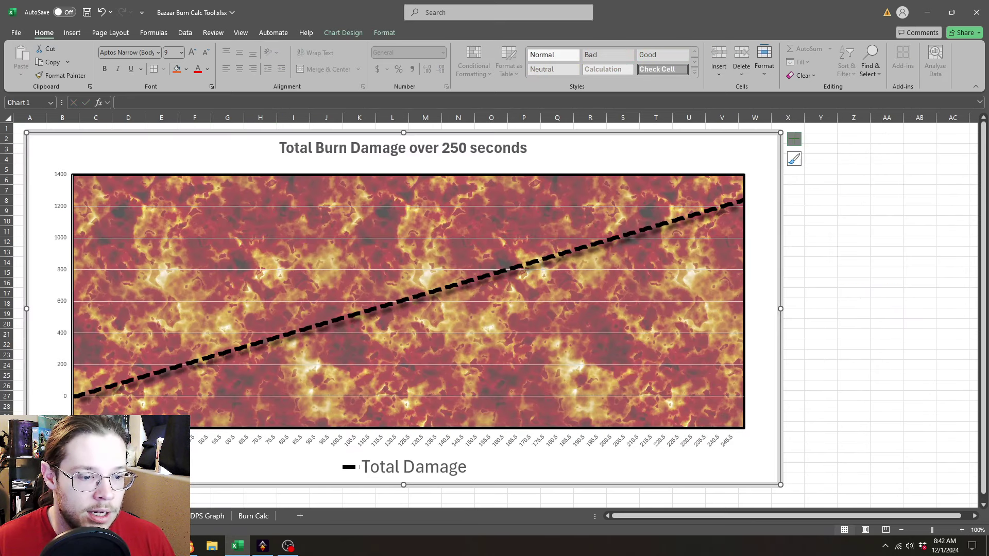
Review the total burn damage and current DPS charts, comparing the start of the DPS curve with the Burn Calc rows.
left_click(170, 516)
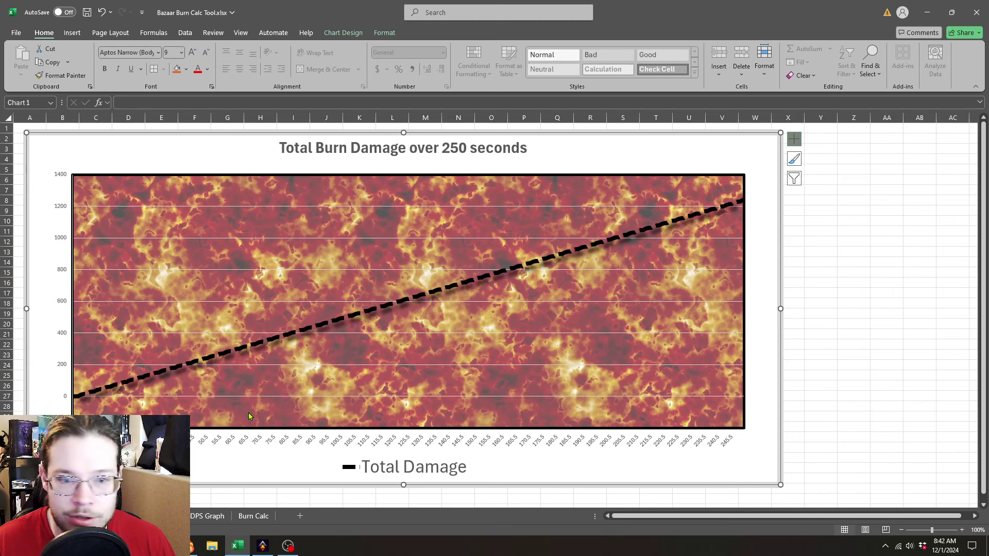
left_click(207, 516)
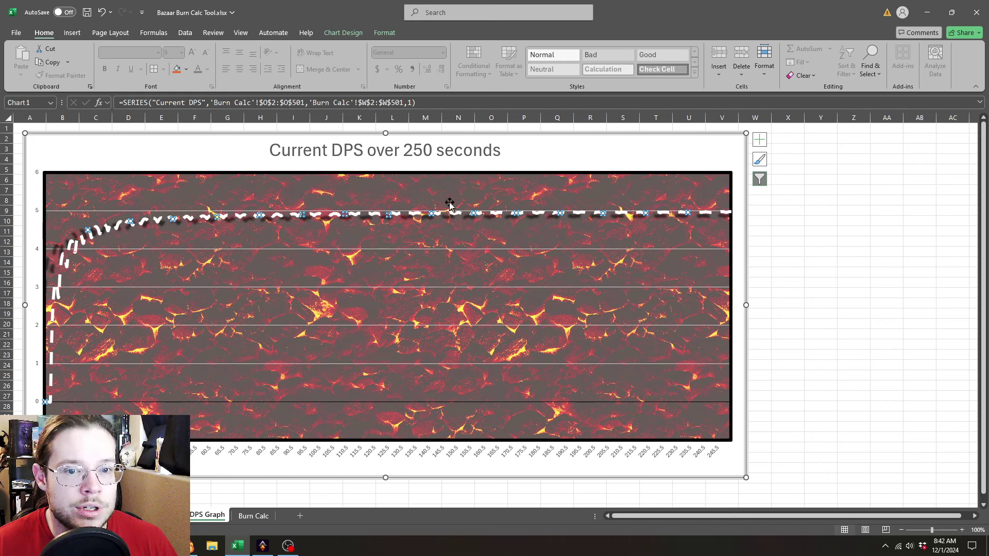
left_click(253, 516)
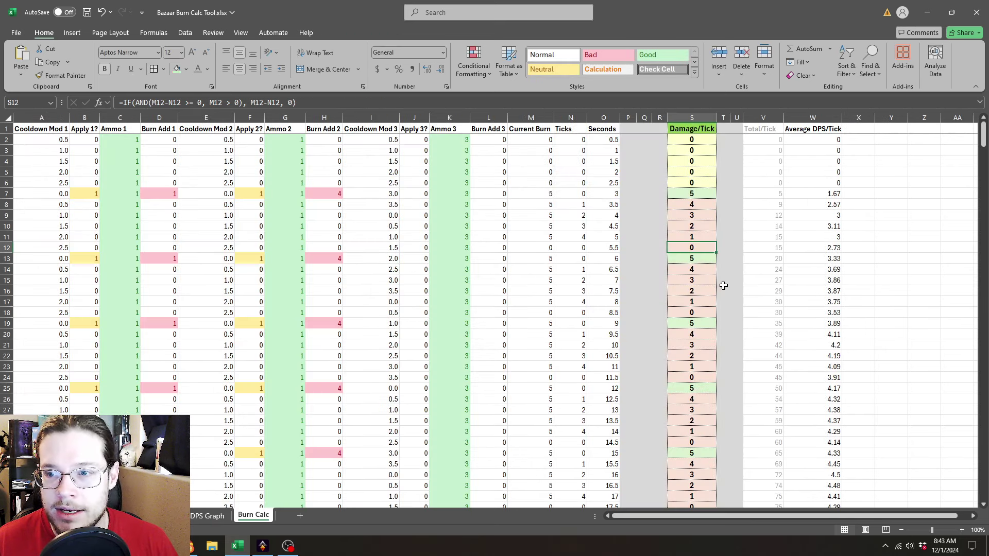
left_click(204, 516)
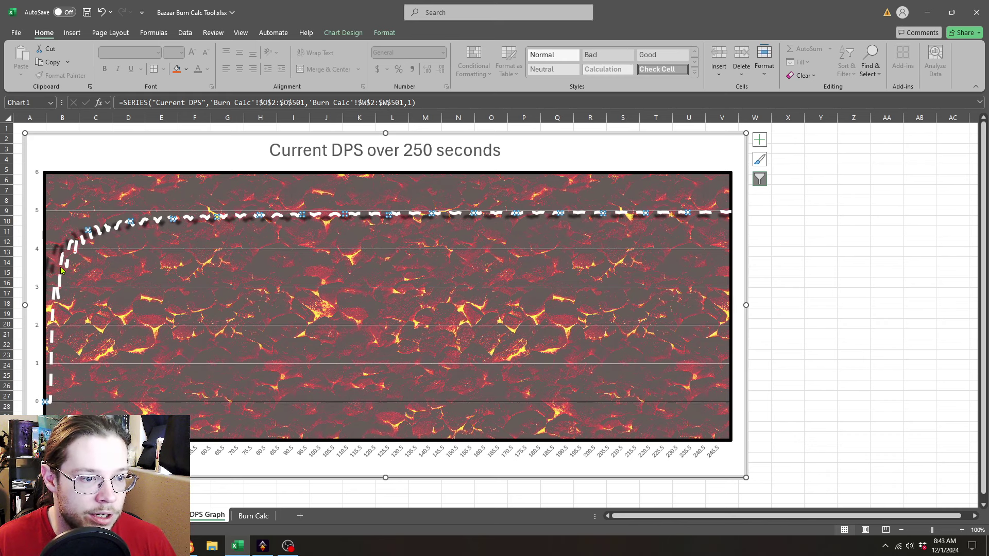
mouse_move(56, 292)
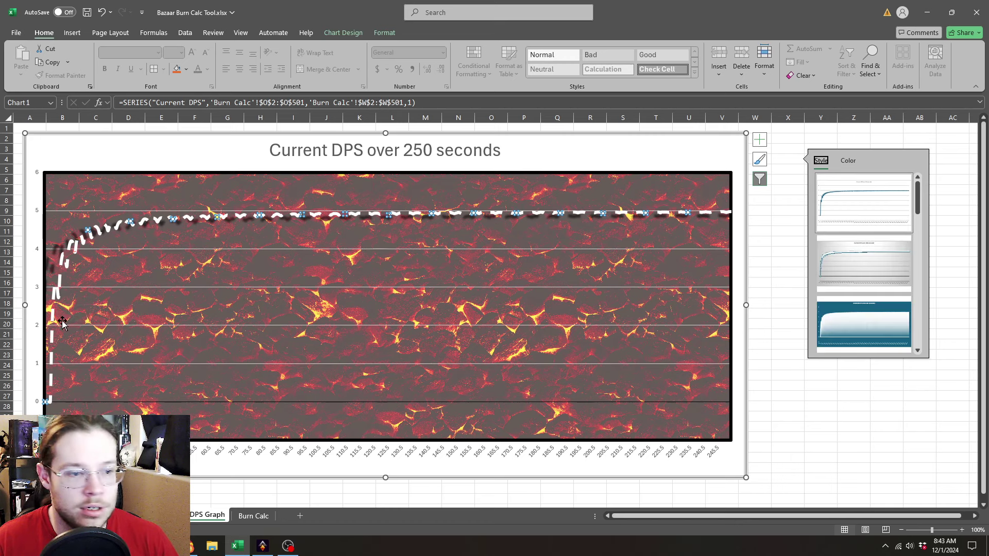
Examine the Average DPS/Tick formula for the first burn application in row 7 of the Burn Calc sheet.
left_click(252, 516)
left_click(947, 137)
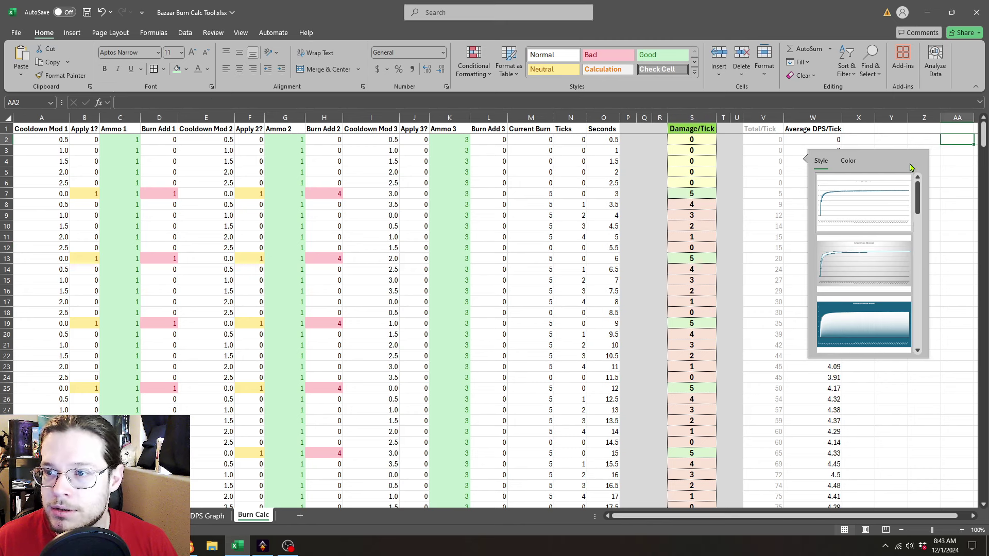
left_click(207, 517)
left_click(287, 546)
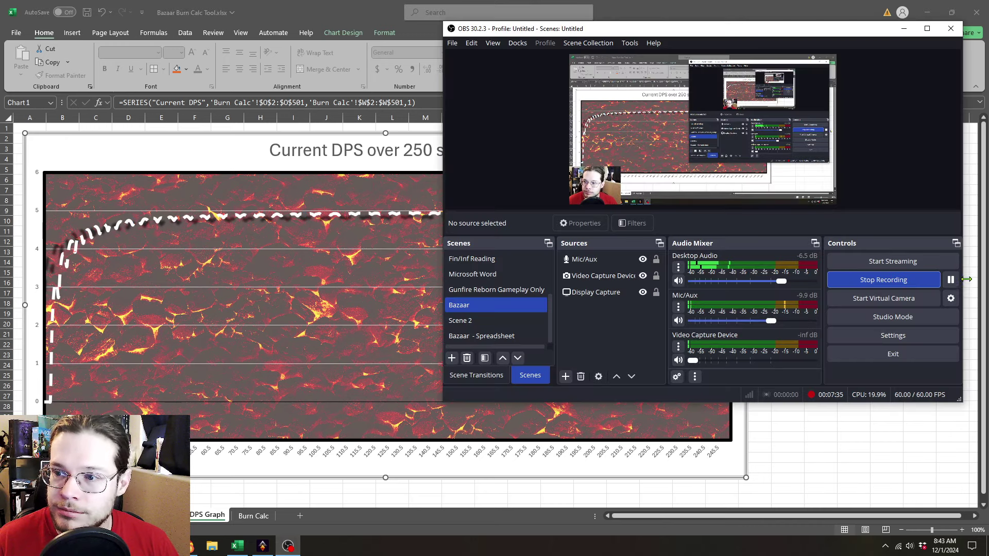
left_click(253, 516)
left_click(957, 215)
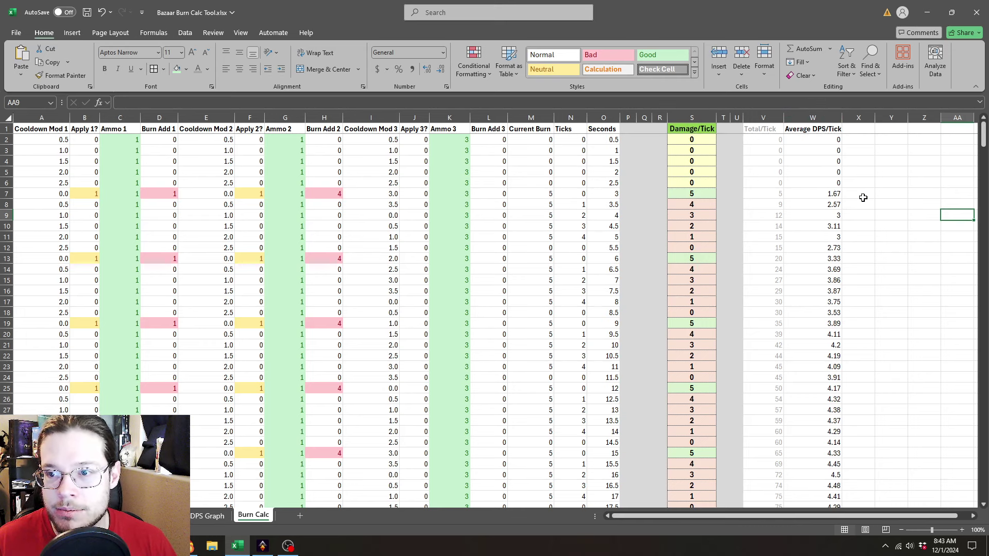
left_click(836, 194)
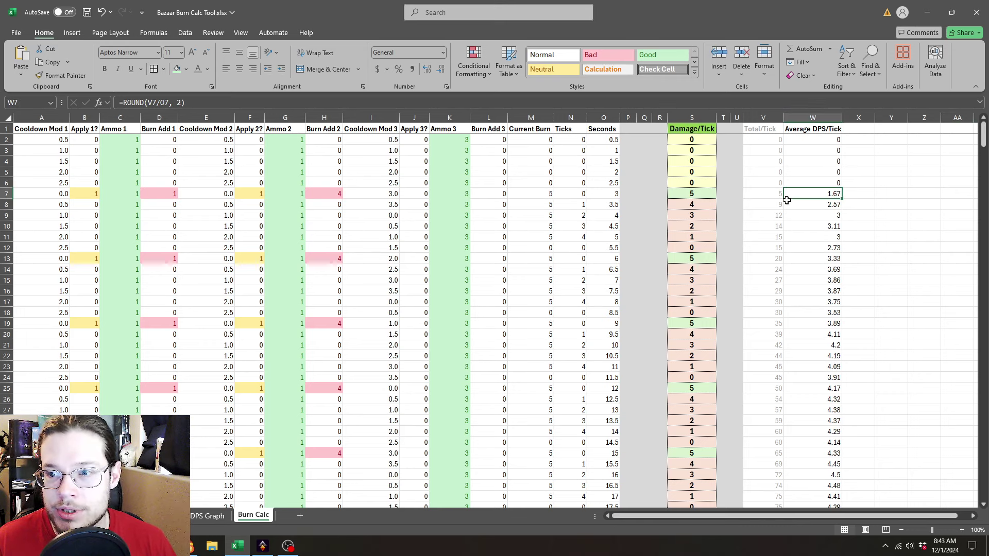
left_click(6, 193)
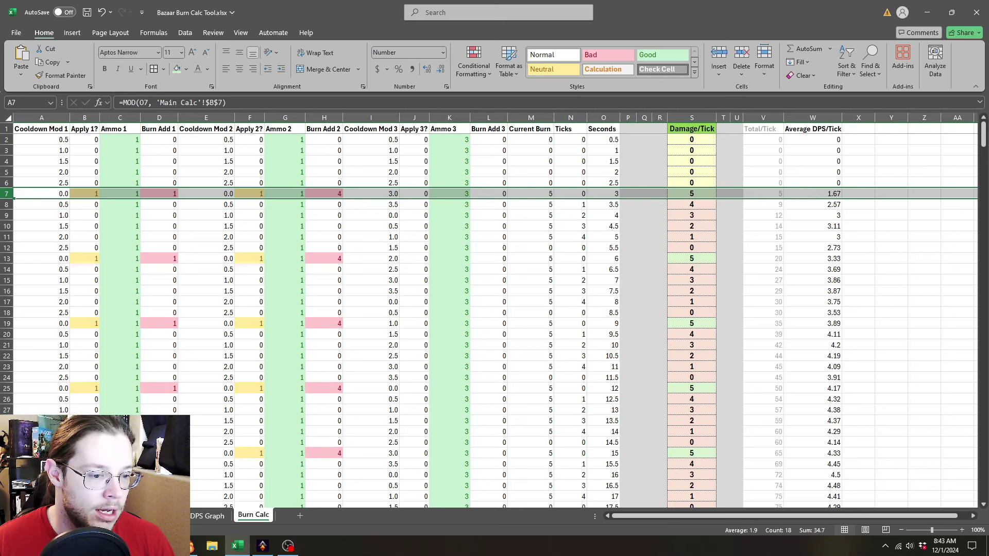
Set the Lighter's Burn to 3 on the main calculator sheet.
key("ctrl+Page_Up")
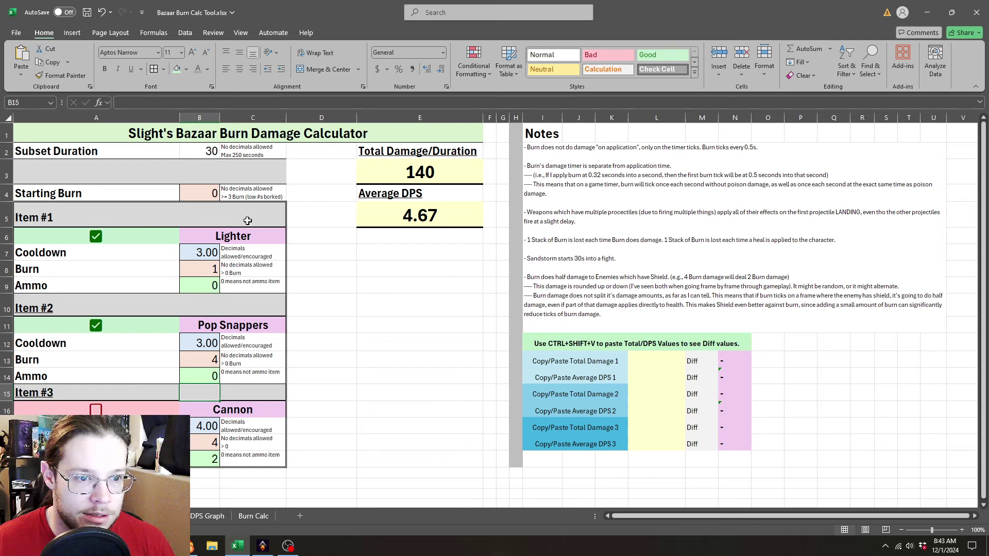
left_click(187, 266)
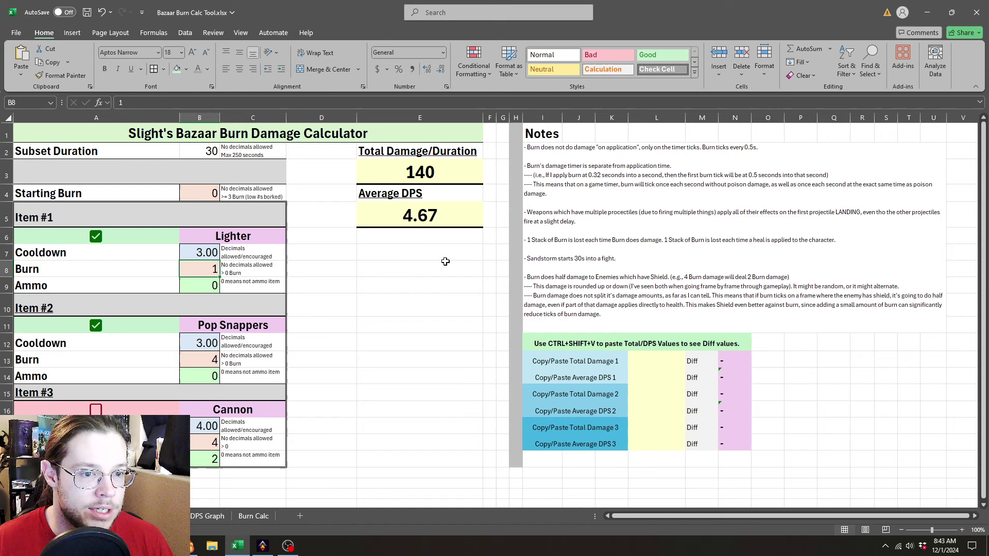
type("3")
key("Return")
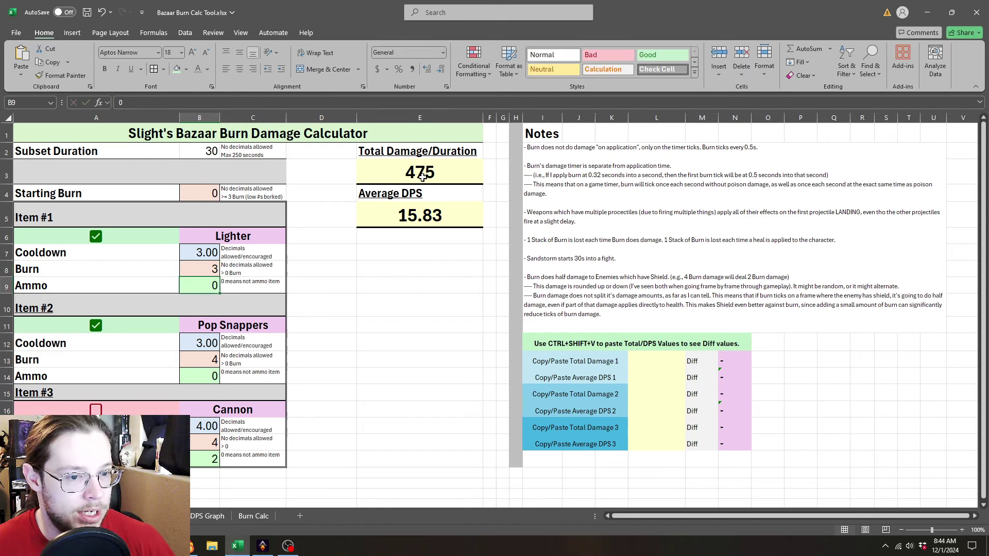
Examine the Damage/Tick values at successive burn applications in the Burn Calc sheet, from row 13 down to row 43.
left_click(260, 516)
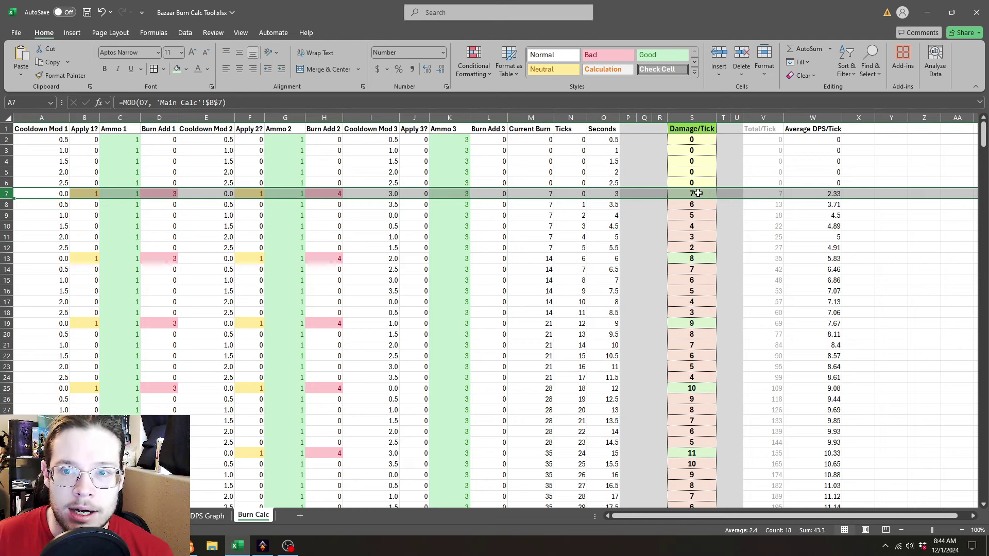
left_click(693, 261)
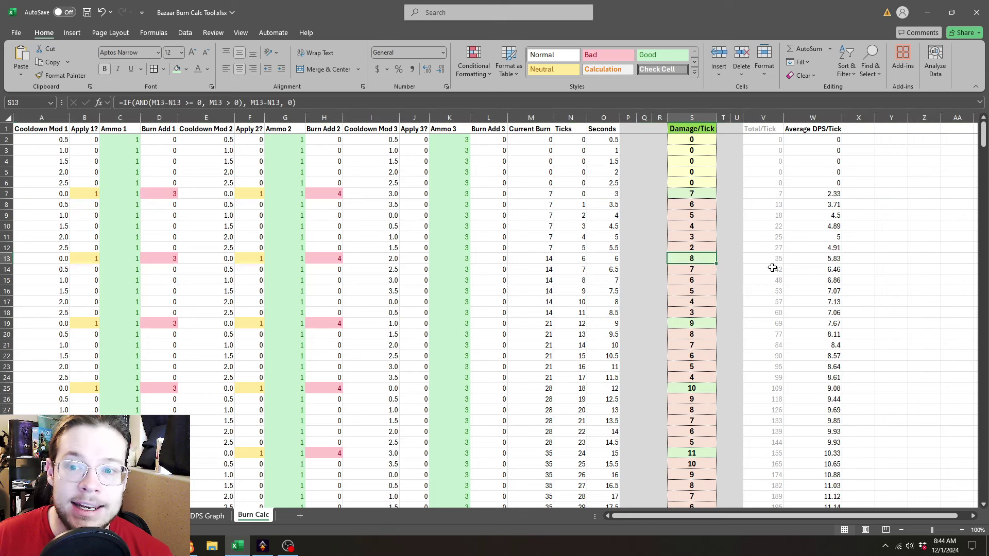
left_click(701, 326)
left_click(696, 388)
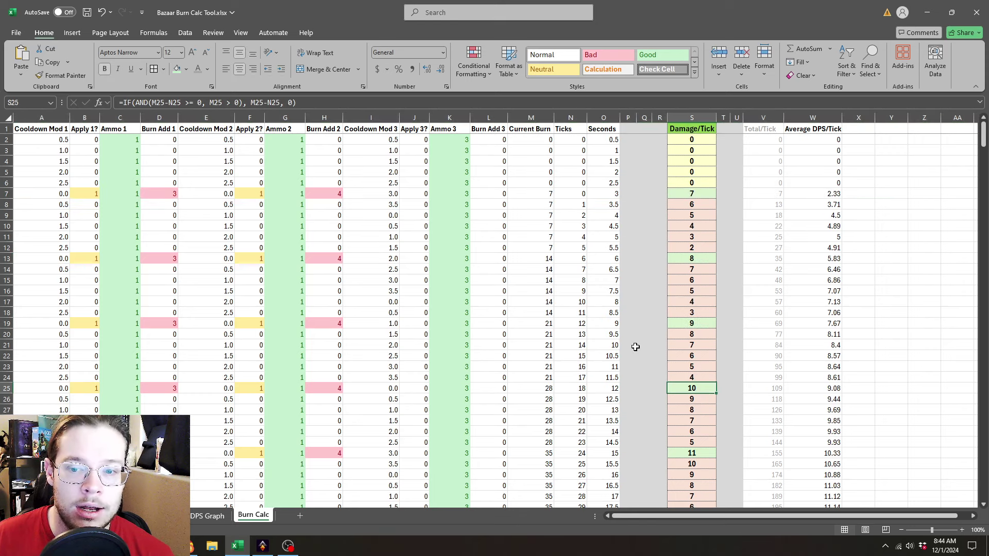
scroll(635, 346, "down", 3)
left_click(706, 422)
scroll(748, 392, "down", 1)
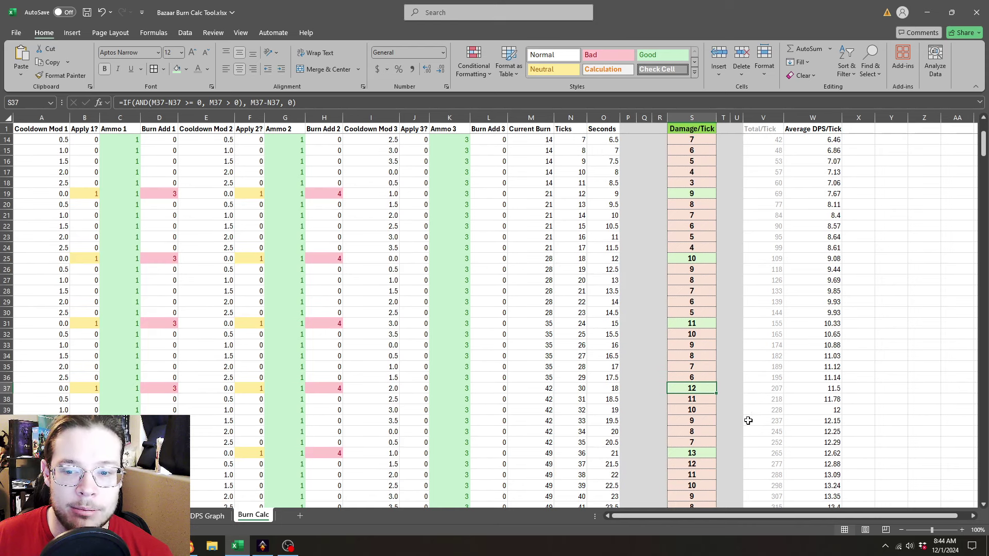
left_click(701, 452)
Compare the total burn damage and current DPS charts for the Lighter's Burn of 3.
left_click(164, 516)
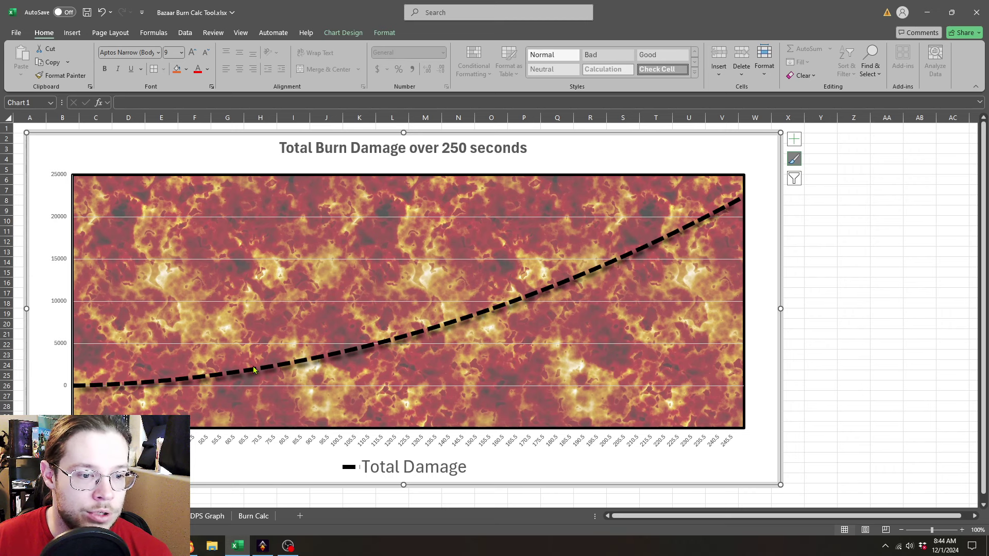
left_click(207, 515)
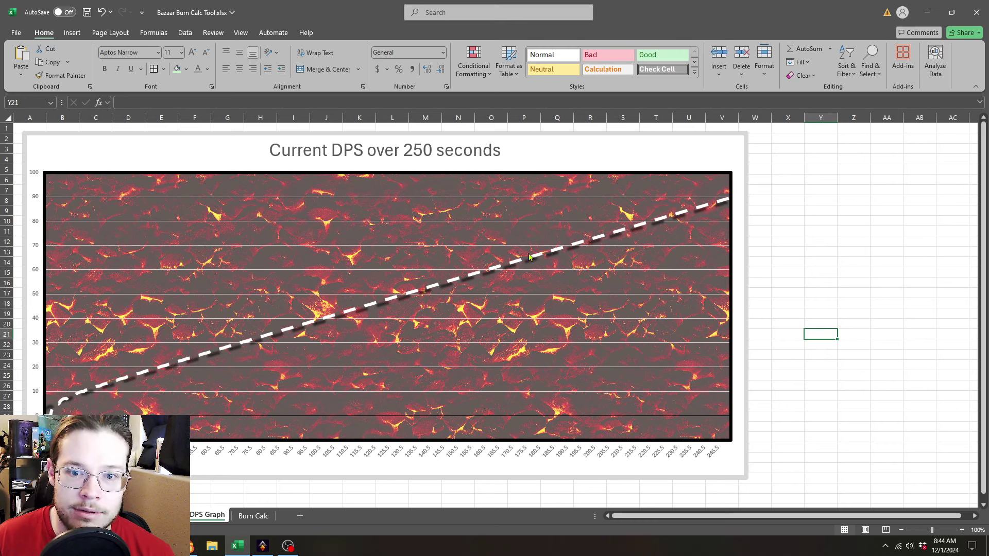
key("ctrl+Page_Up")
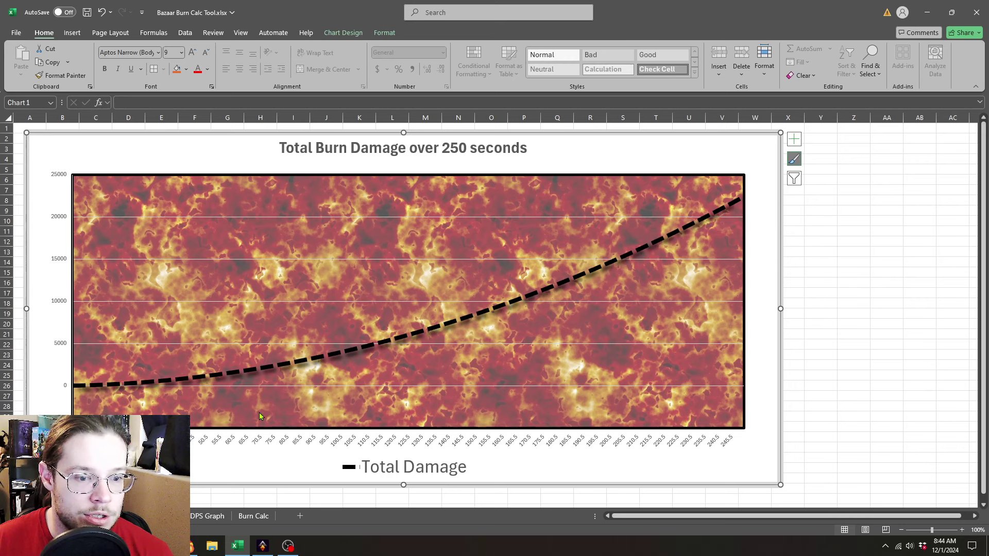
Set the Pop Snappers' Ammo to 4 and Burn to 25 on the main calculator sheet, and select the Lighter's Burn value.
key("ctrl+Page_Down")
key("ctrl+Page_Down")
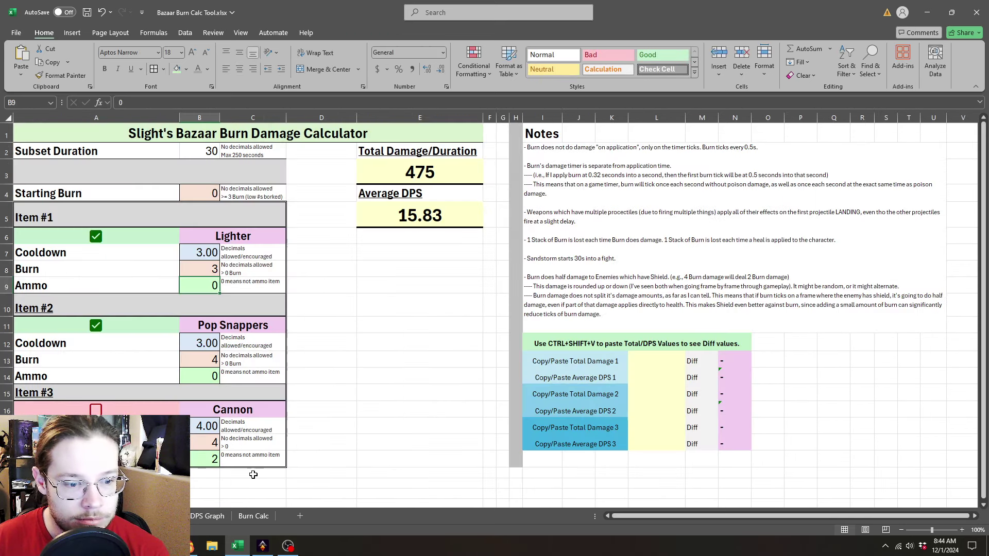
left_click(208, 378)
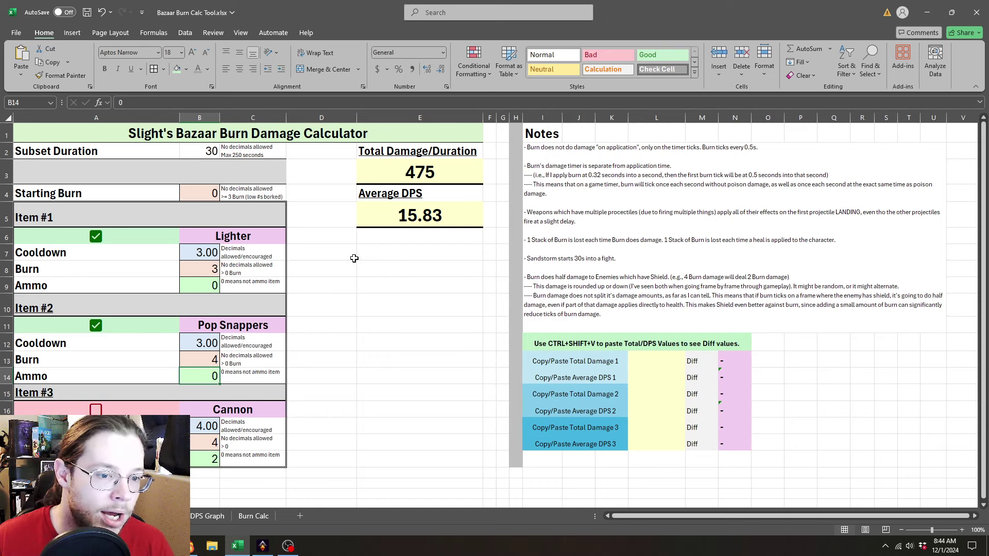
type("4")
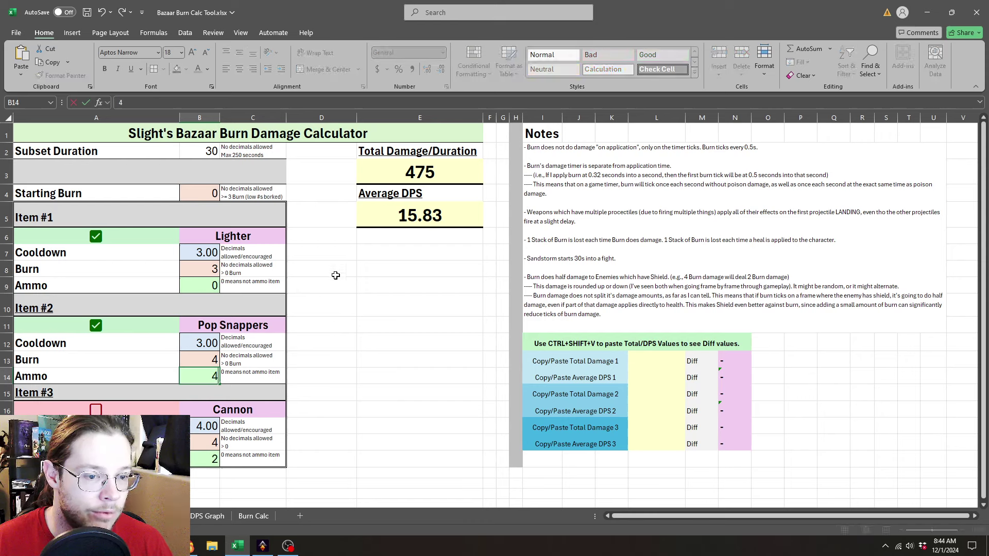
key("Up")
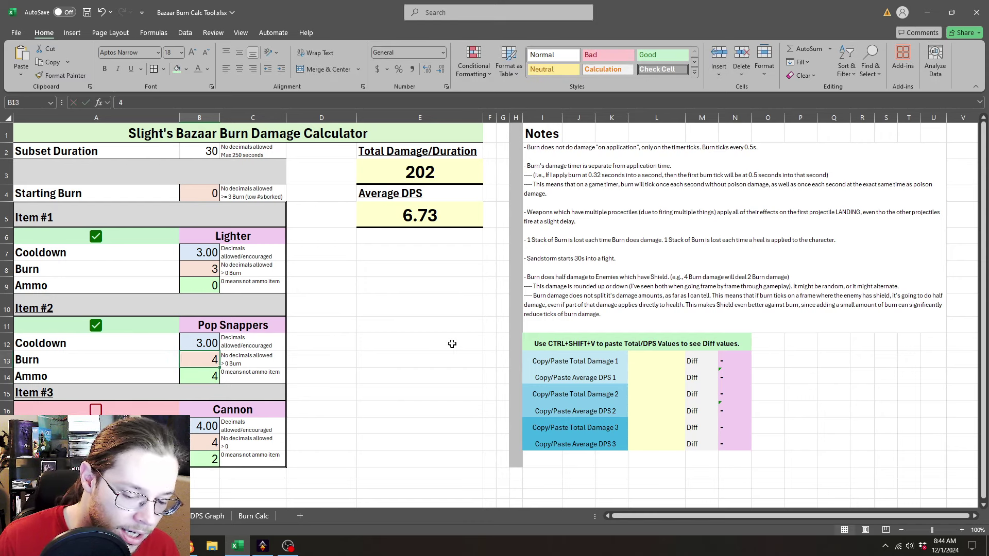
type("25")
left_click(375, 406)
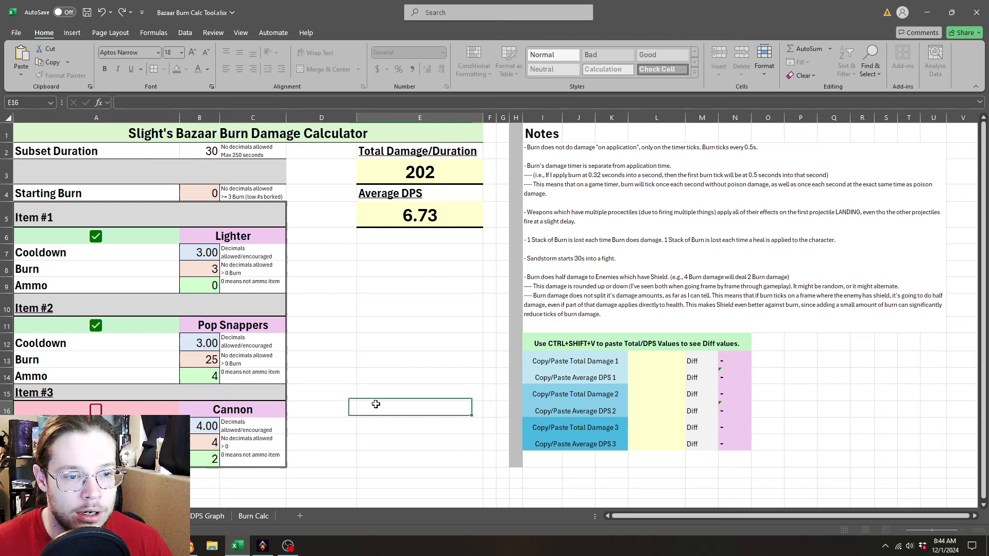
left_click(208, 270)
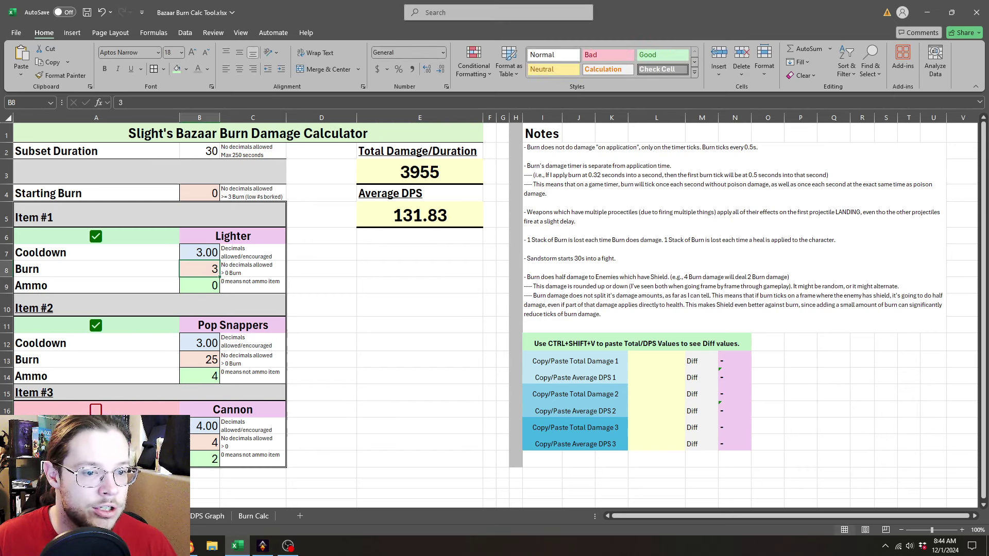
Set the Lighter's Cooldown to 4 seconds on the main calculator sheet.
left_click(206, 258)
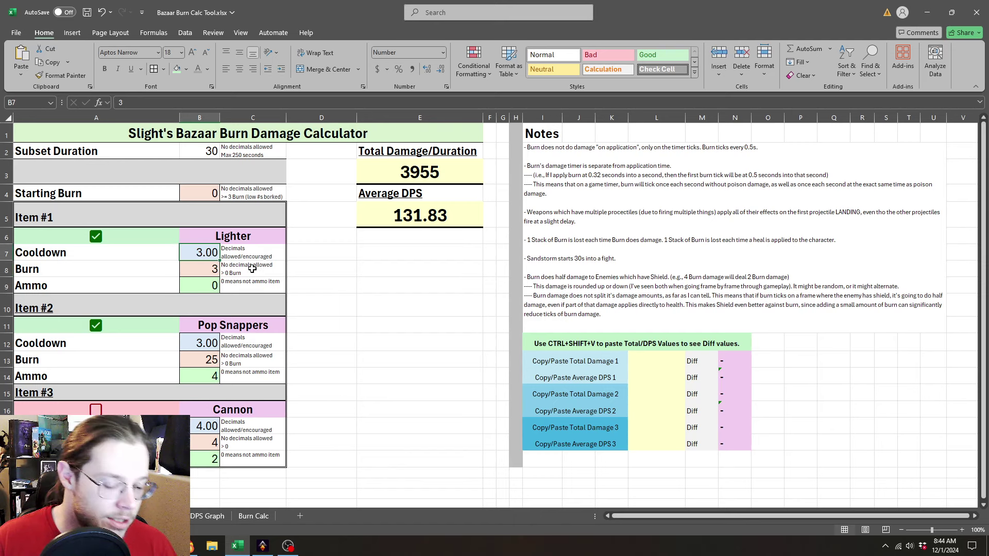
type("2")
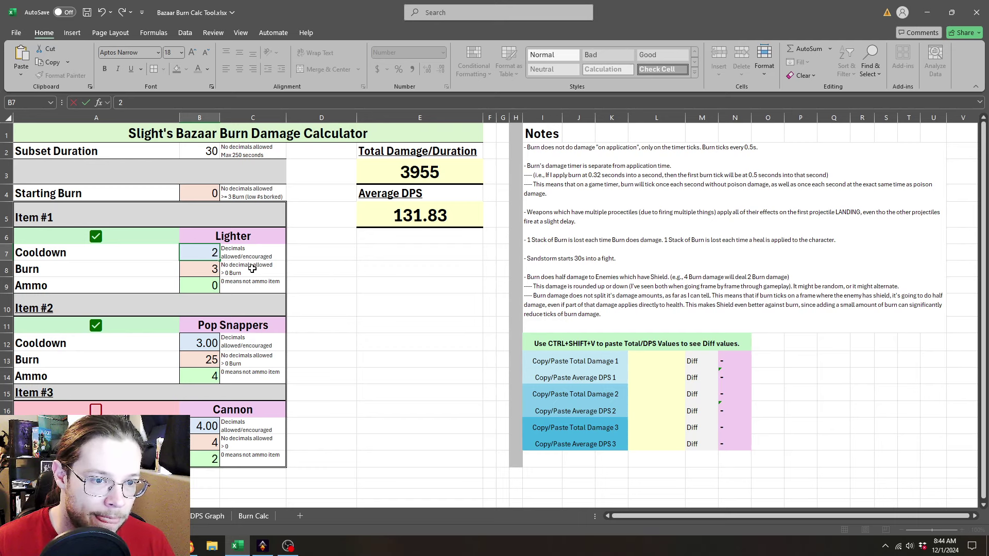
key("Return")
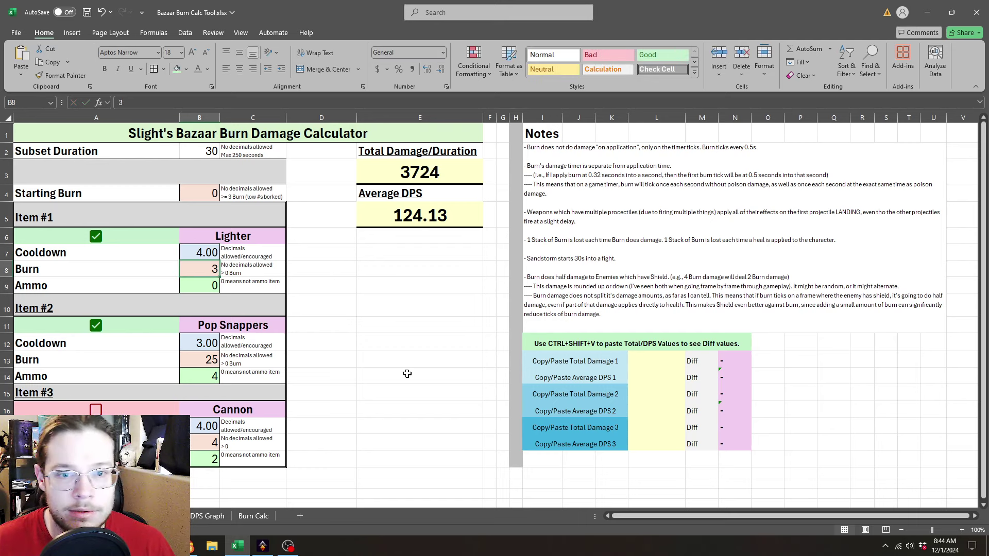
Examine the total burn damage and current DPS charts for the Lighter's 4-second Cooldown, and return to the calculator sheet.
key("ctrl+Page_Up")
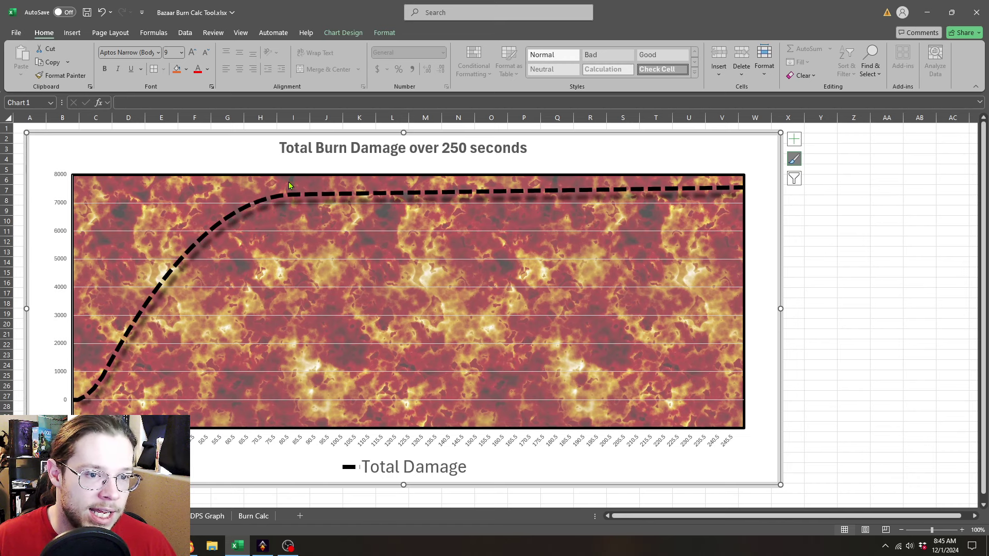
key("ctrl+Page_Down")
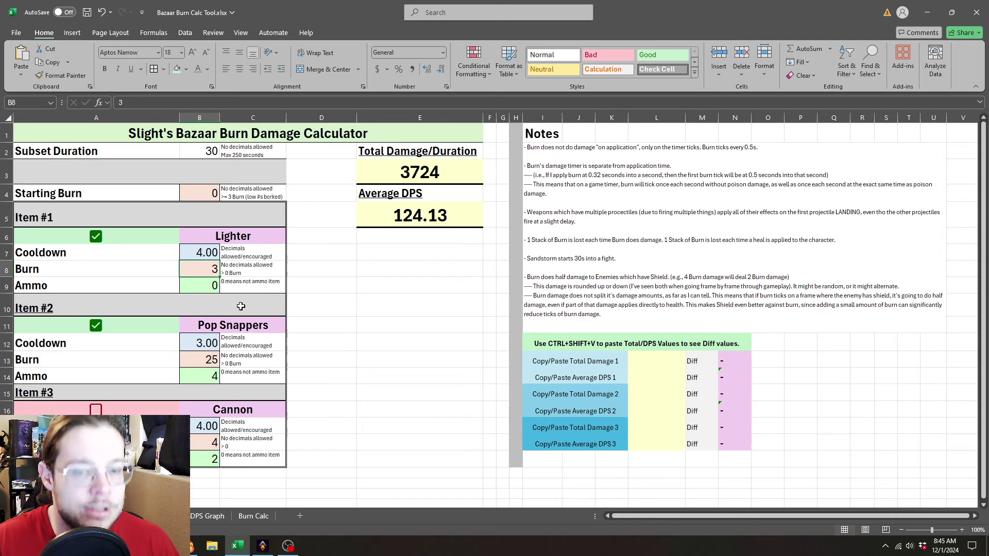
key("ctrl+Page_Up")
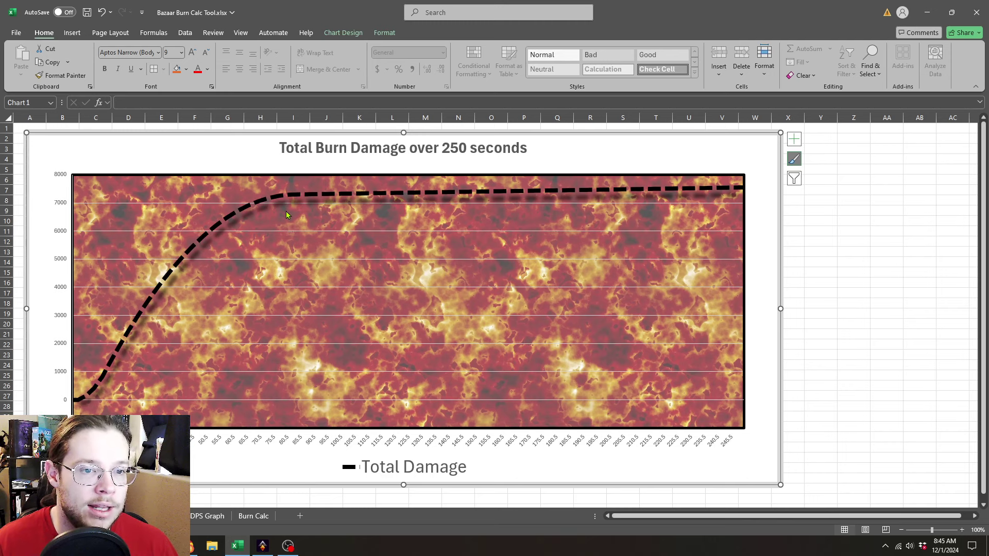
mouse_move(289, 202)
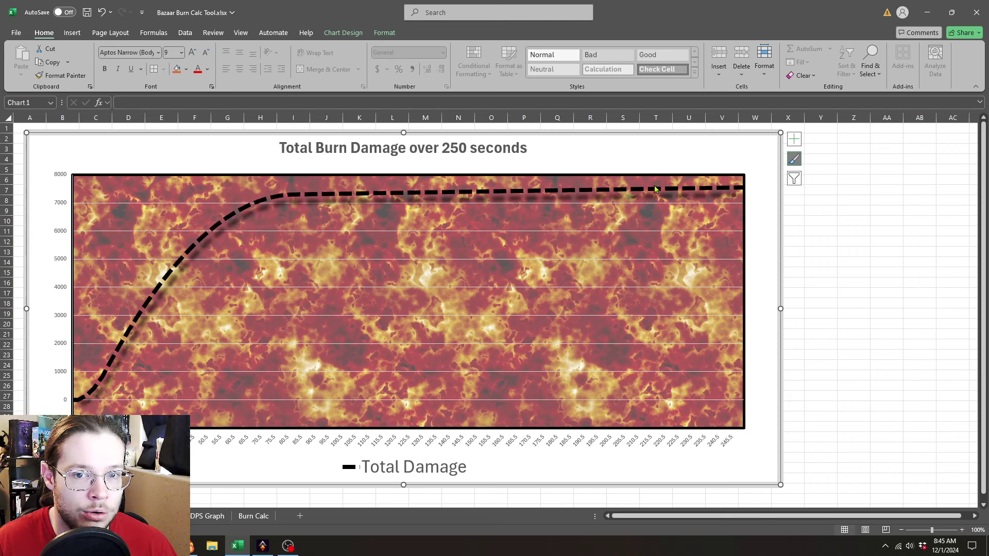
left_click(207, 516)
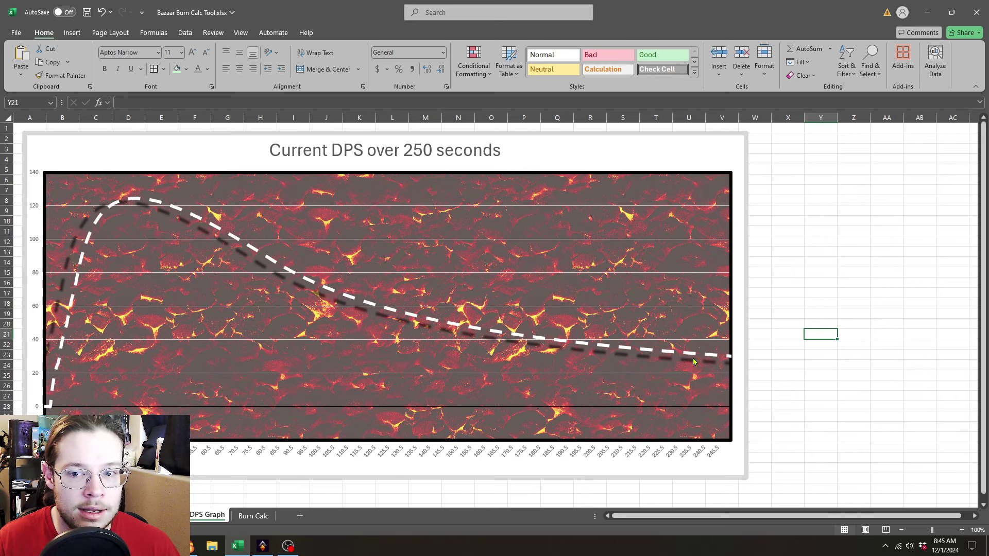
left_click(155, 516)
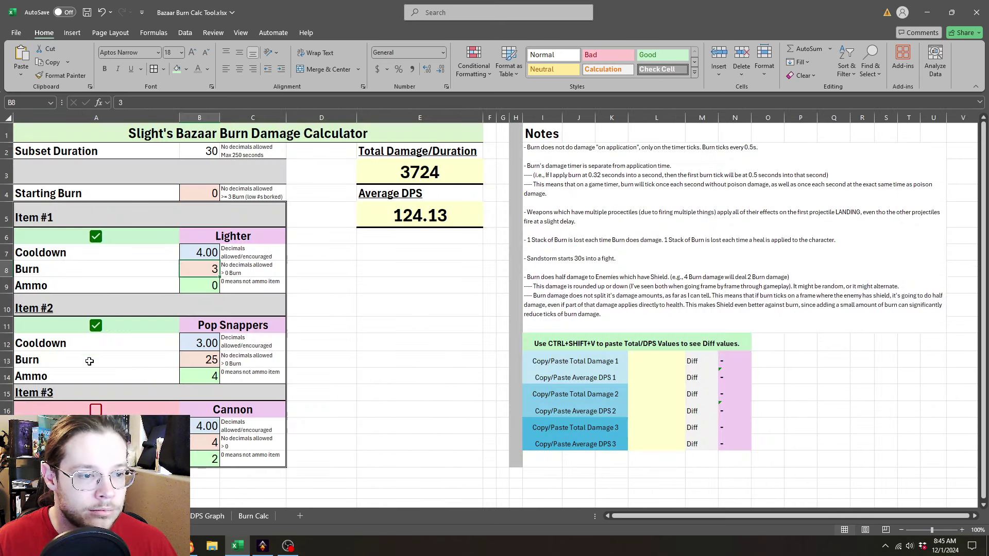
Set the Pop Snappers' Ammo to 3 and Burn to 425.
left_click(217, 360)
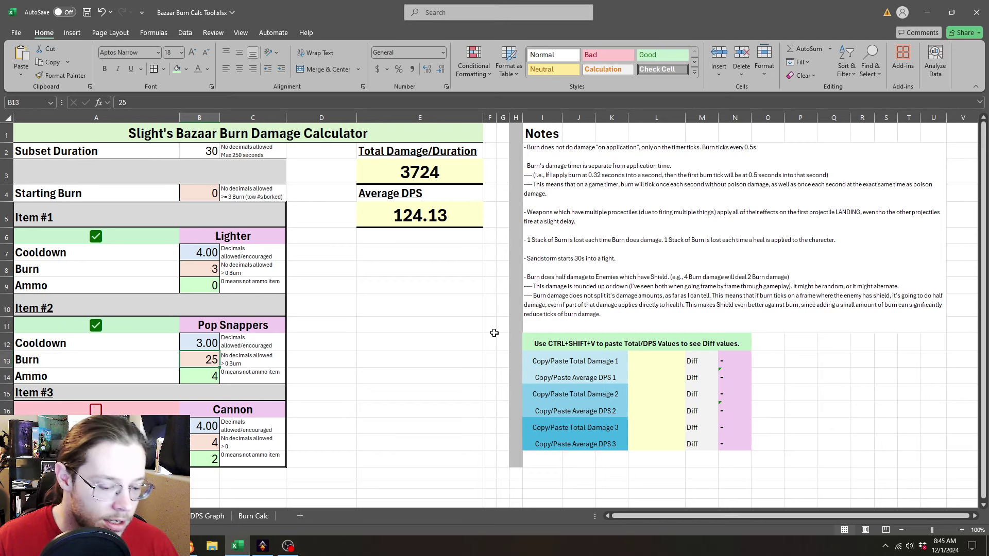
left_click(211, 376)
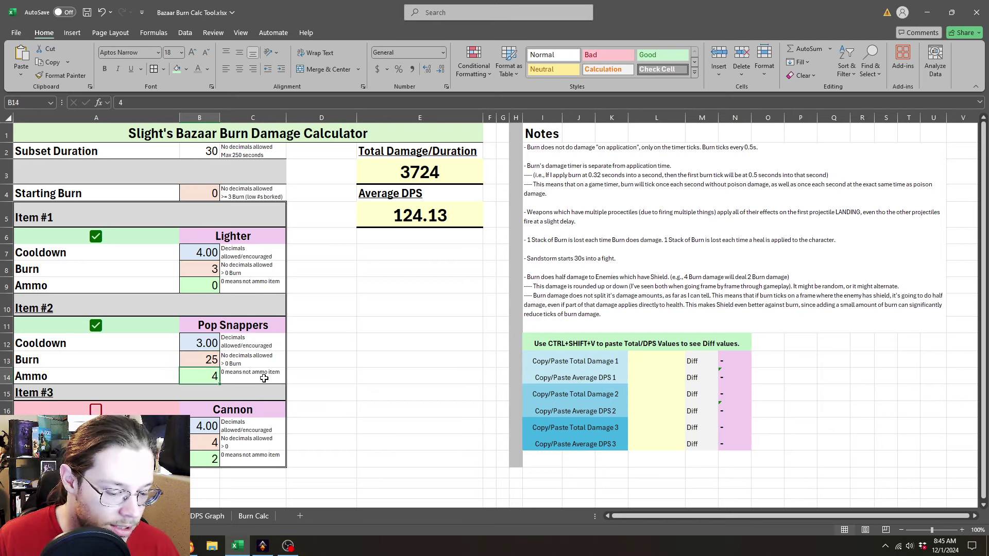
type("3")
key("Tab")
key("Up")
left_click(213, 365)
type("425")
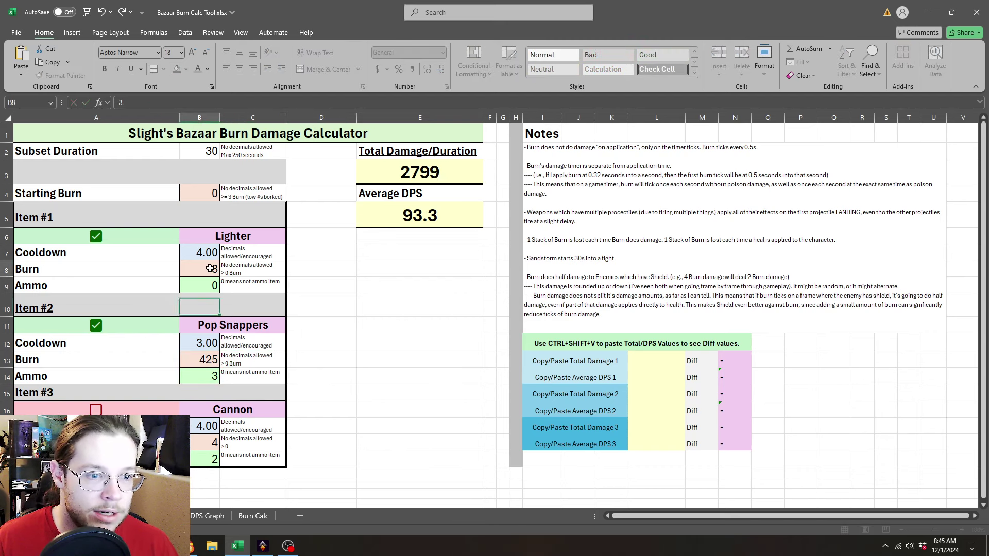
Set the Lighter's Burn to 1 and its Cooldown to 3 seconds.
left_click(211, 269)
type("1")
left_click(453, 306)
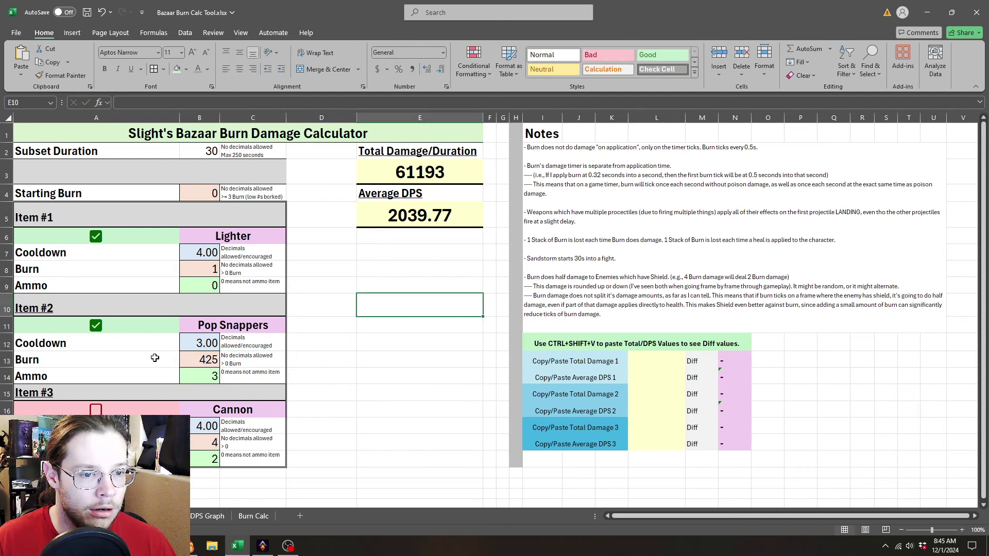
left_click(210, 248)
type("3")
left_click(393, 376)
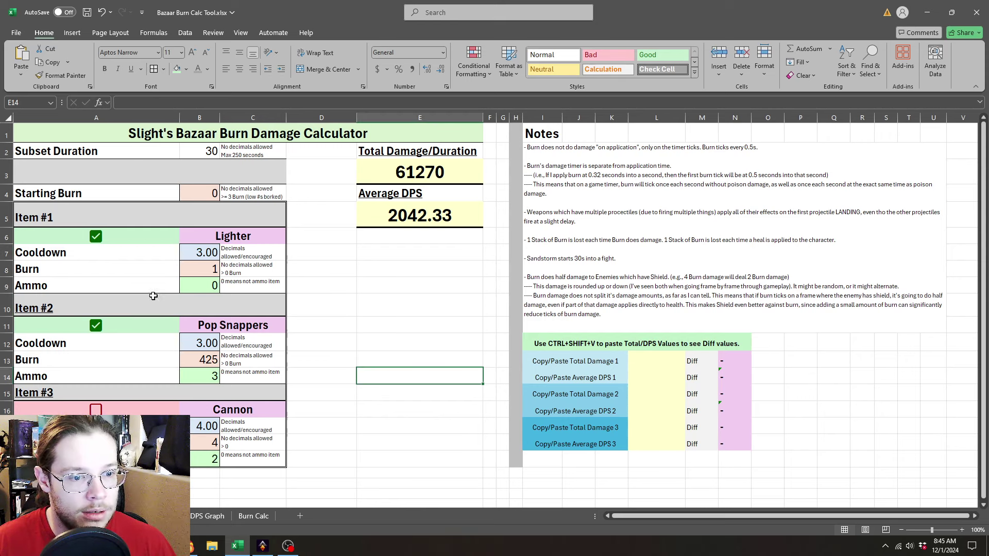
Set the Pop Snappers' Burn to 4.
left_click(410, 171)
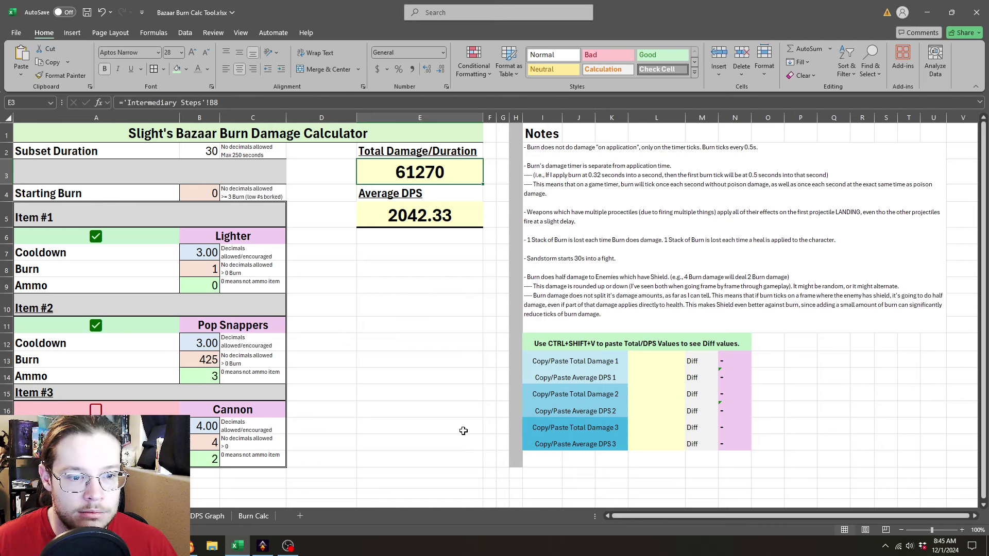
left_click(206, 360)
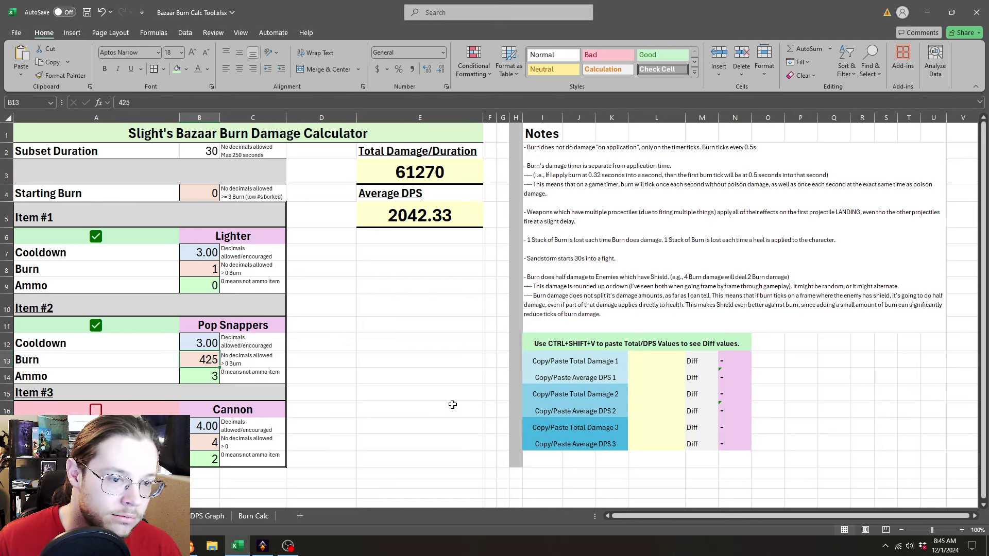
type("4")
left_click(385, 349)
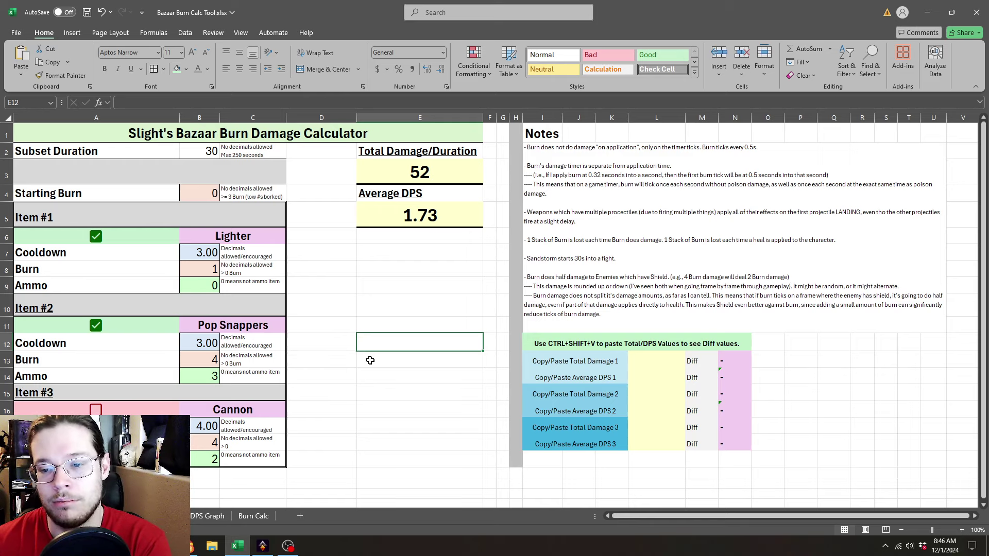
Enable the Cannon as Item #3 and set its Burn to 12.
left_click(208, 158)
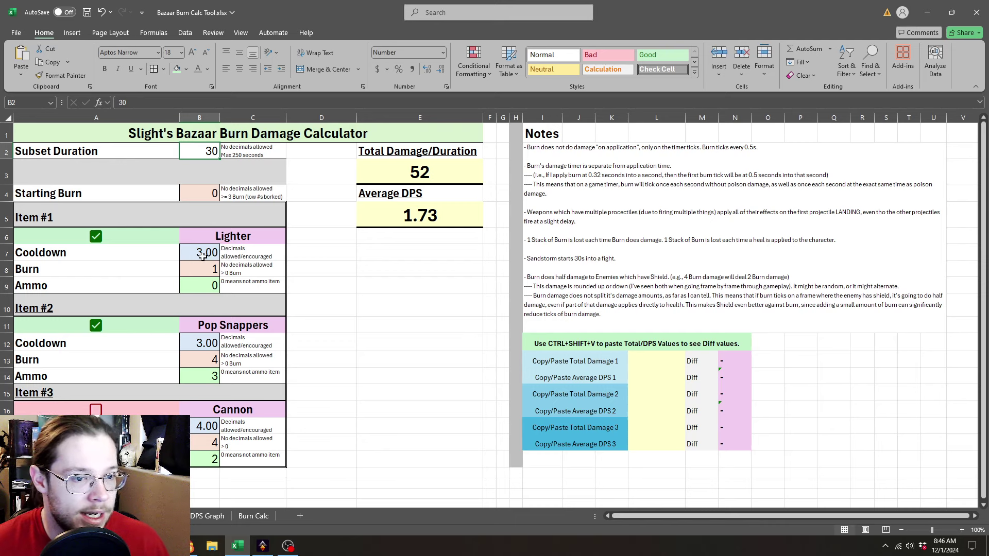
left_click(95, 409)
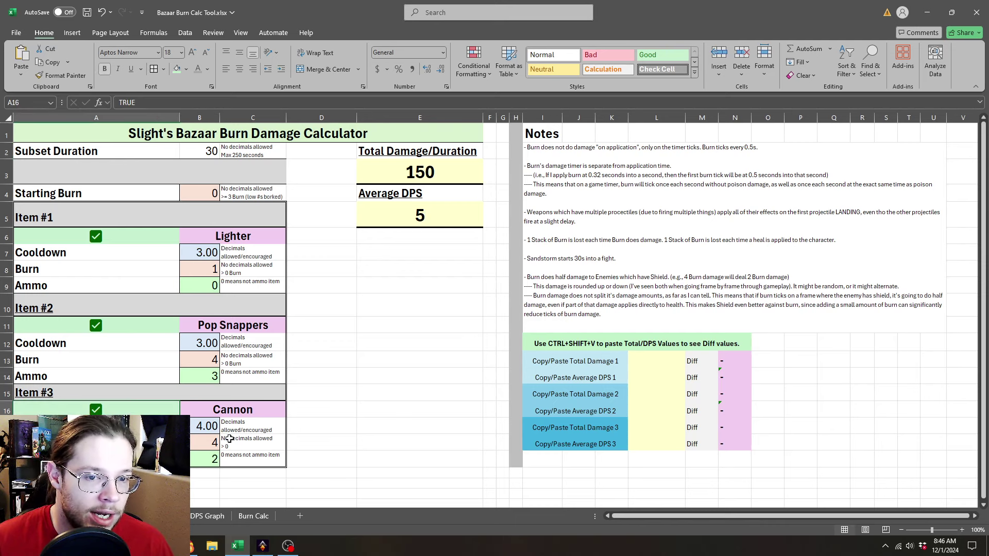
left_click(205, 441)
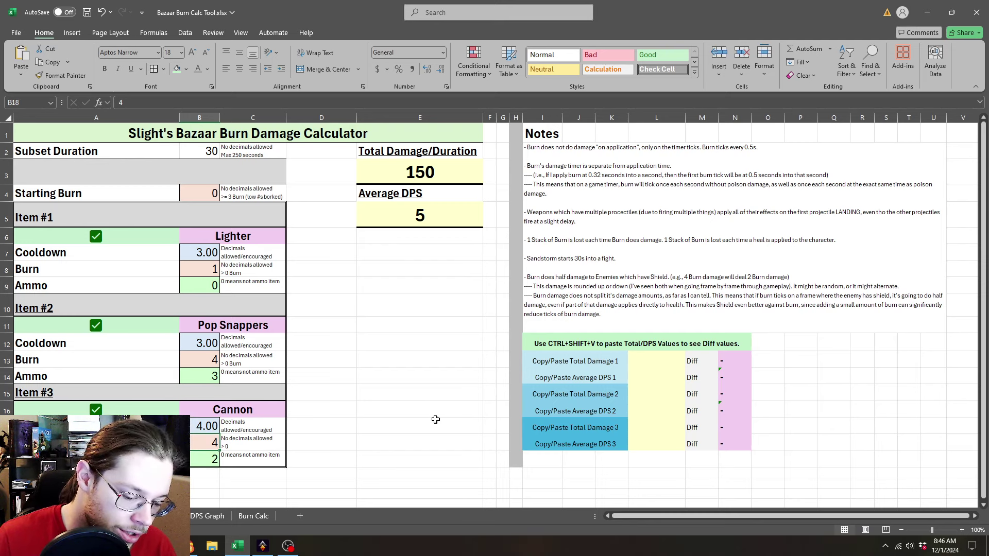
type("12")
key("Return")
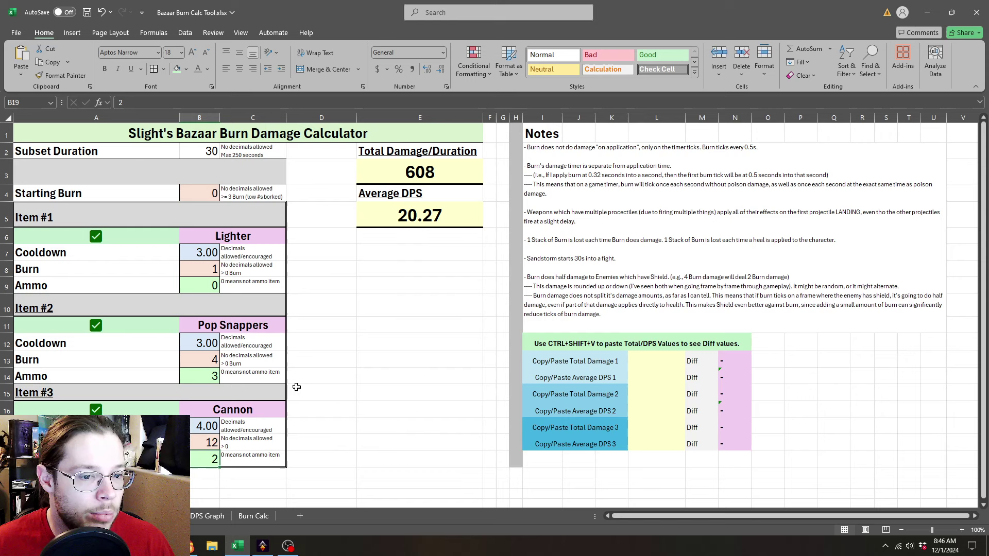
Set the Pop Snappers' Burn to 12 and the Lighter's Burn to 16.
left_click(209, 360)
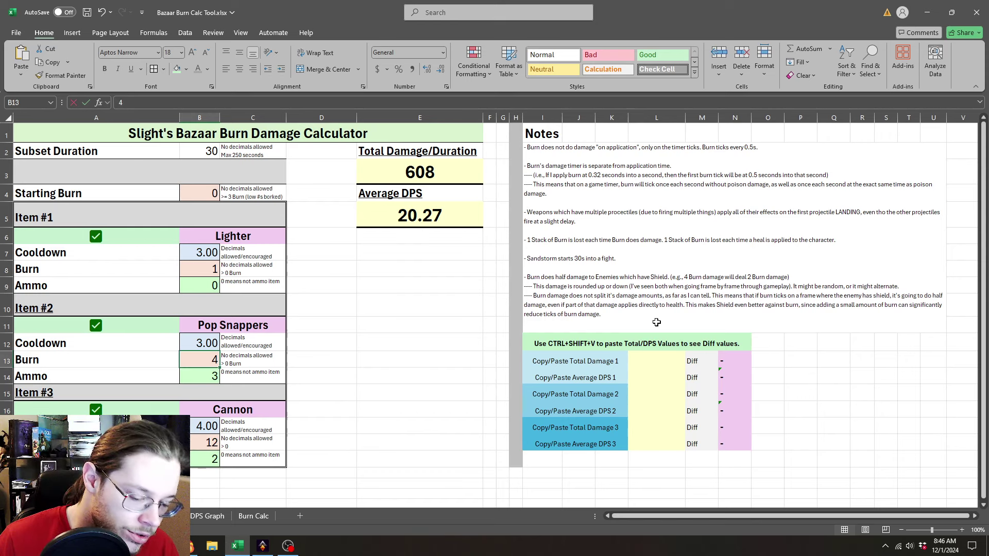
type("12")
key("Return")
left_click(204, 271)
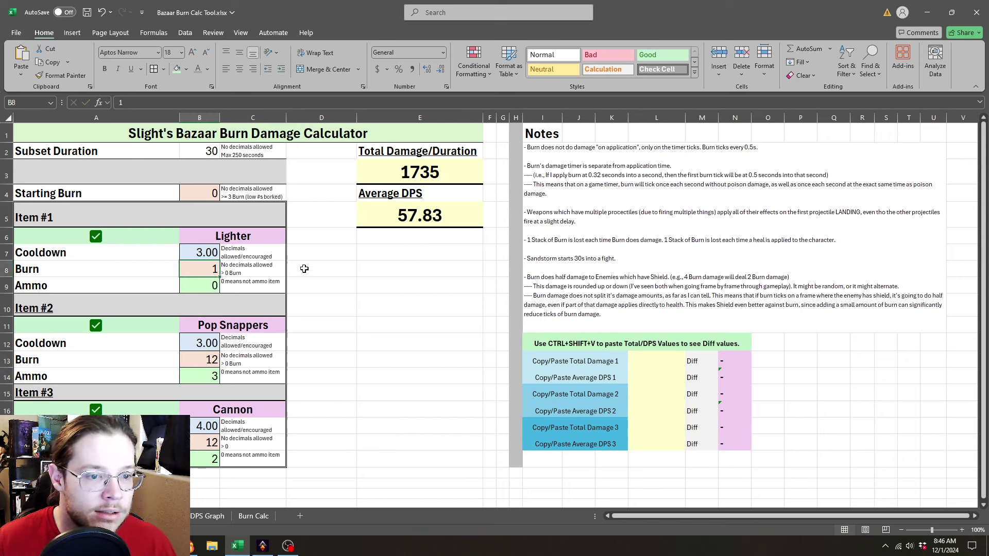
type("16")
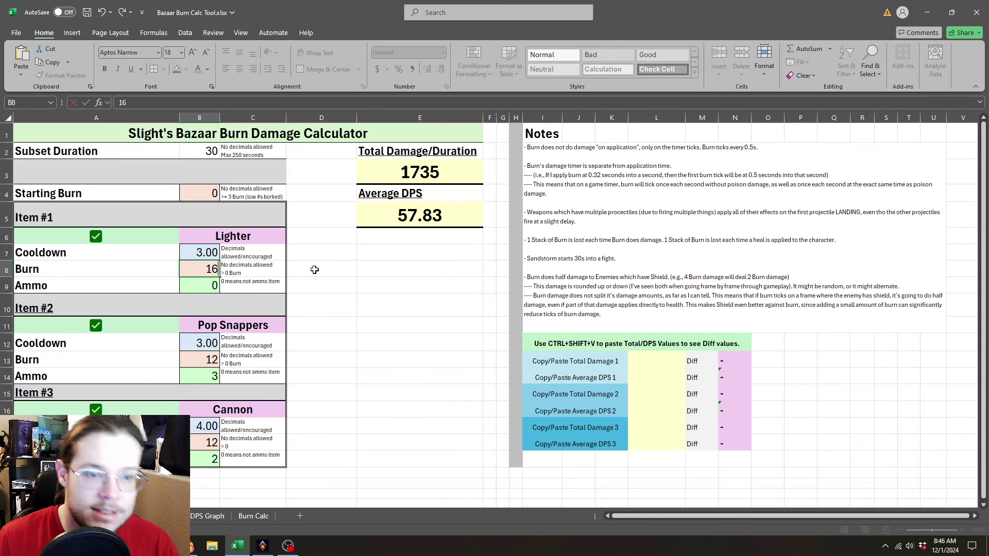
key("Return")
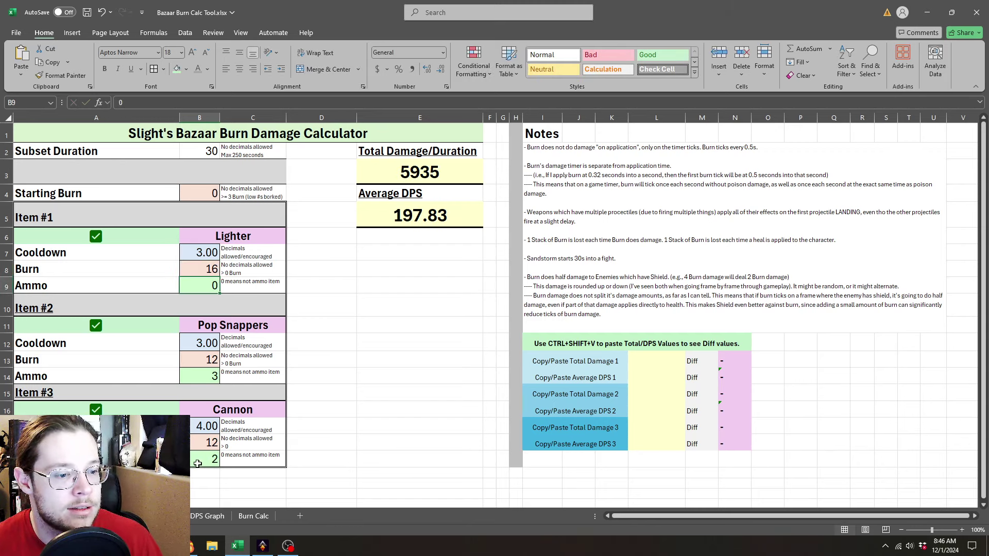
Enter an Ammo of 2 for the Cannon and 4 for the Pop Snappers, and select the Total Damage/Duration result.
left_click(187, 384)
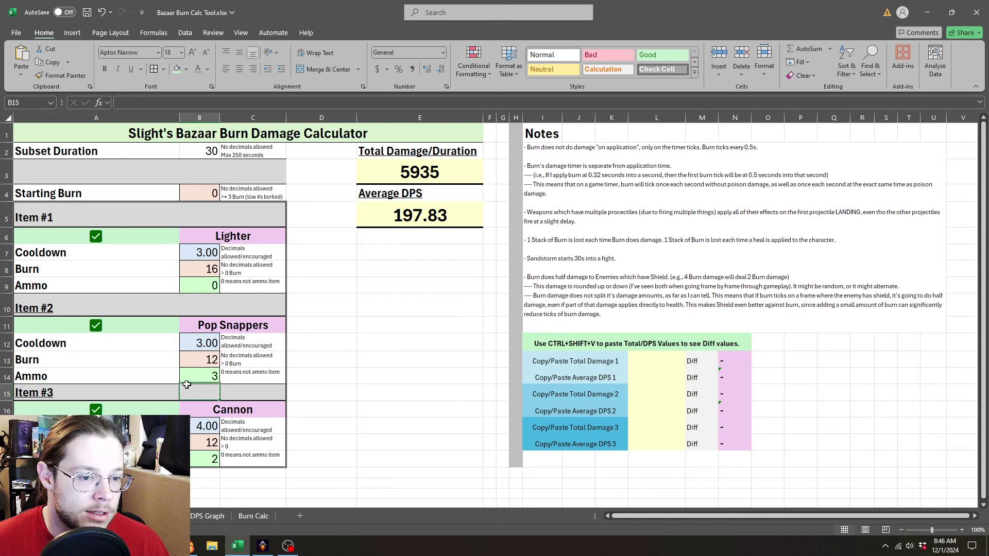
left_click(203, 459)
type("2")
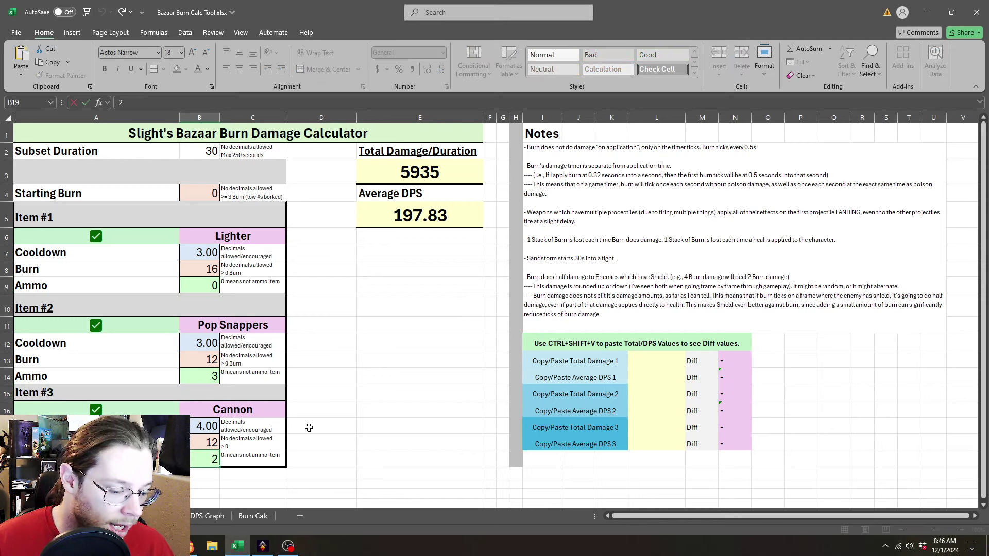
left_click(201, 384)
type("4")
key("ctrl+Return")
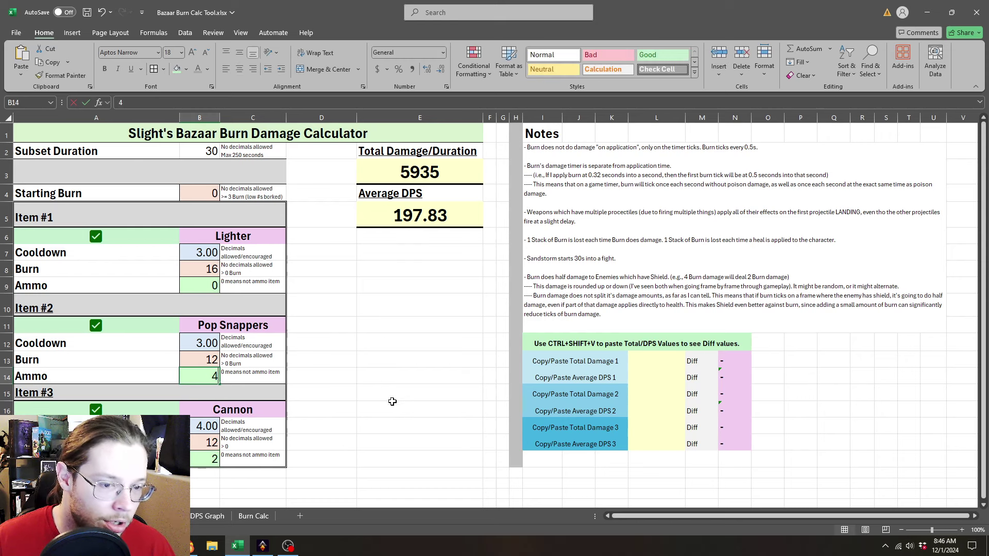
left_click(393, 402)
left_click(454, 177)
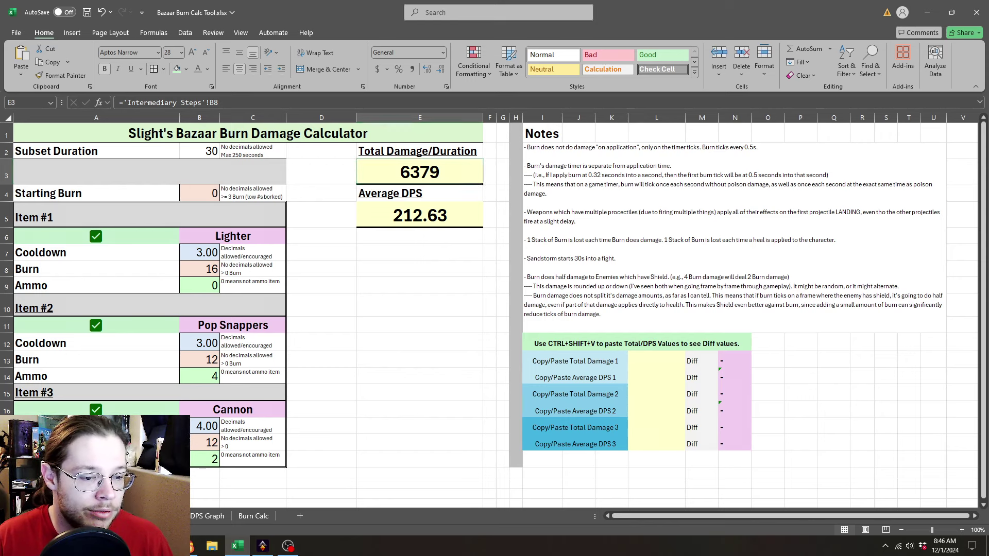
Examine the total burn damage and current DPS charts for the three enabled items.
key("ctrl+Page_Up")
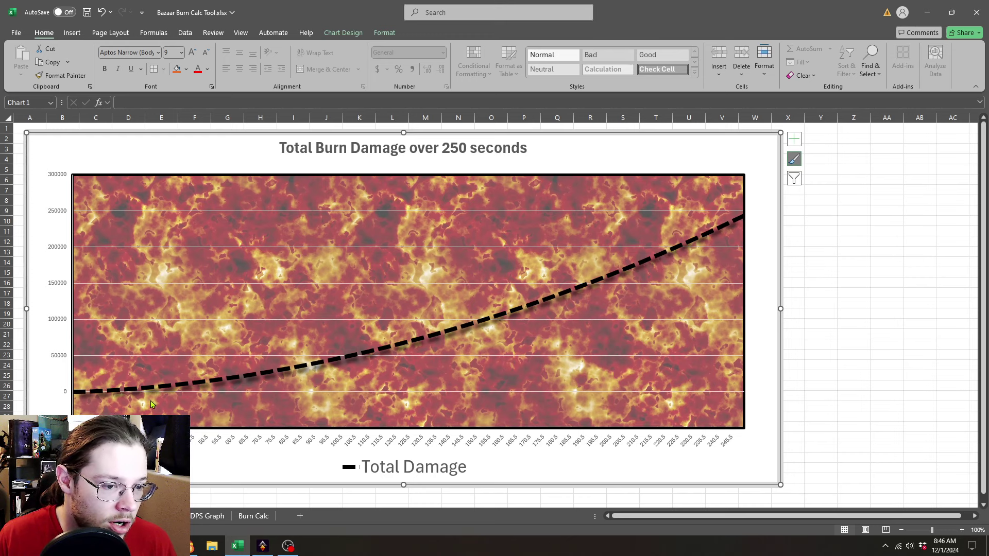
left_click(206, 515)
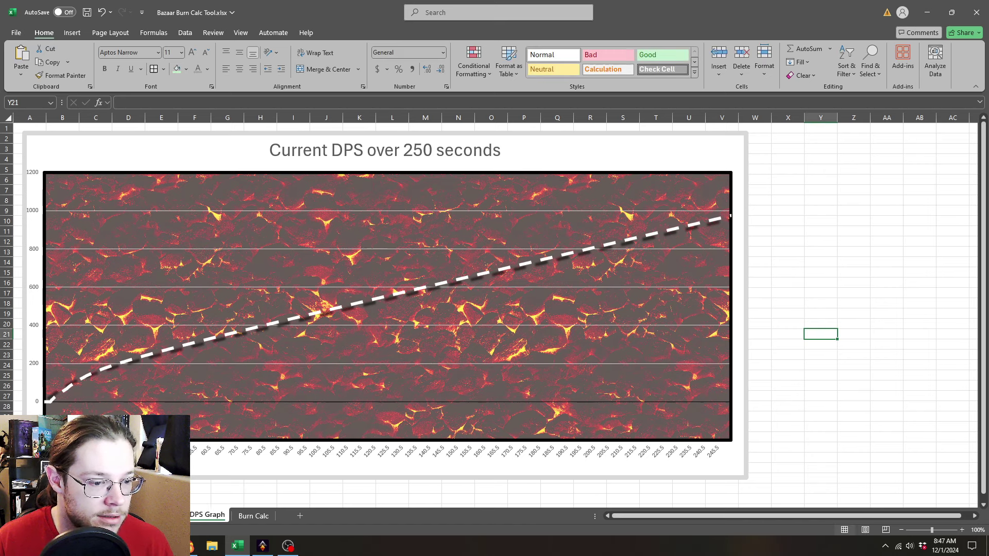
left_click(254, 515)
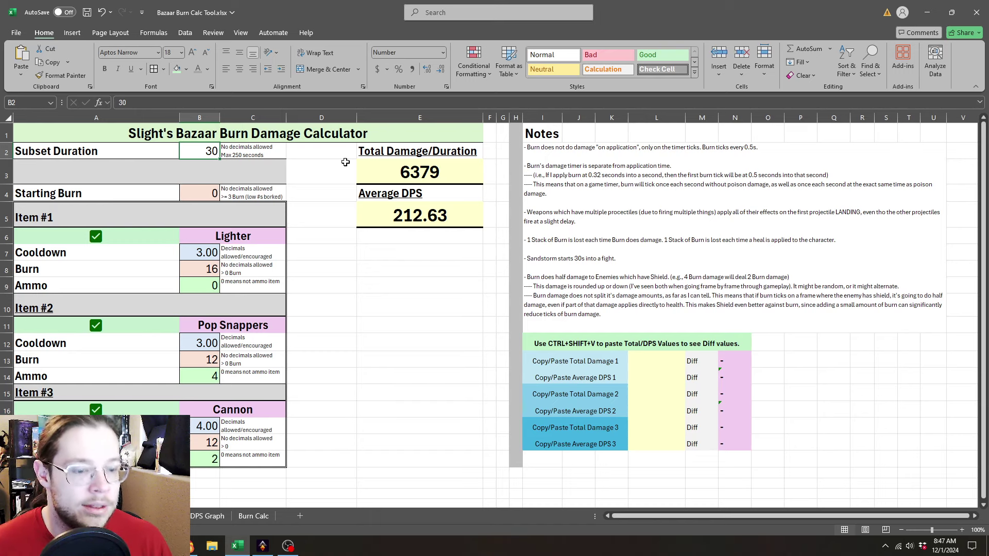
Try a Subset Duration of 20 and one of 10 to compare the total damage and average DPS.
type("20")
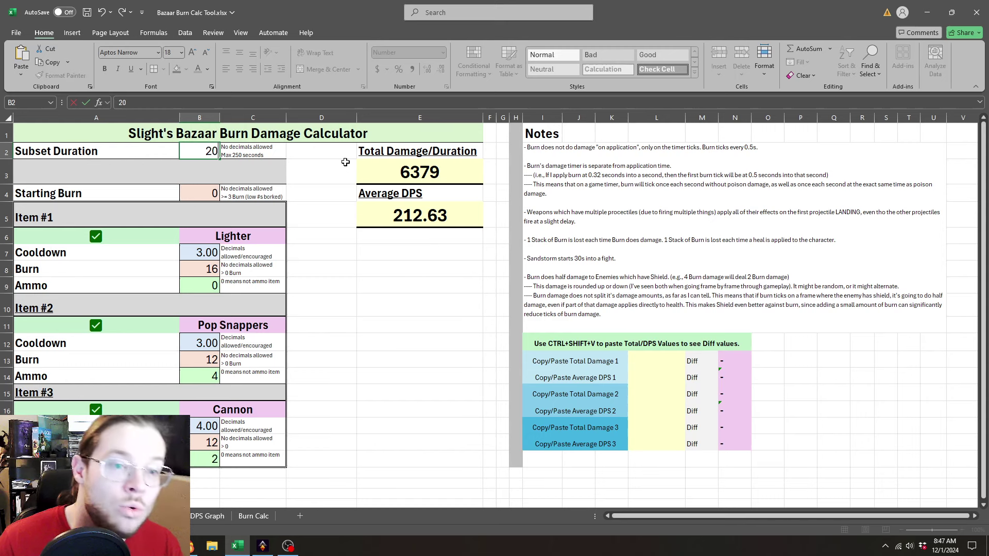
key("Return")
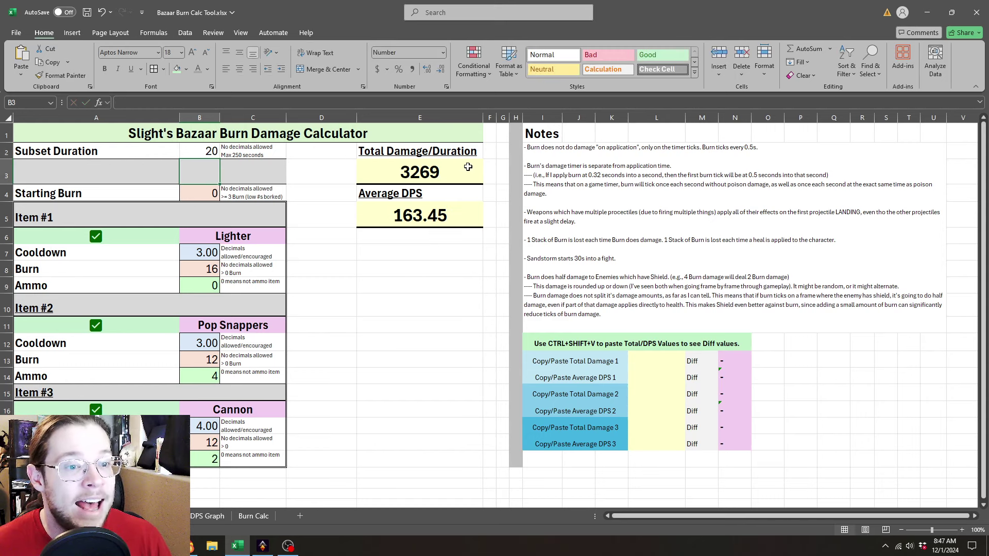
left_click(199, 150)
type("10")
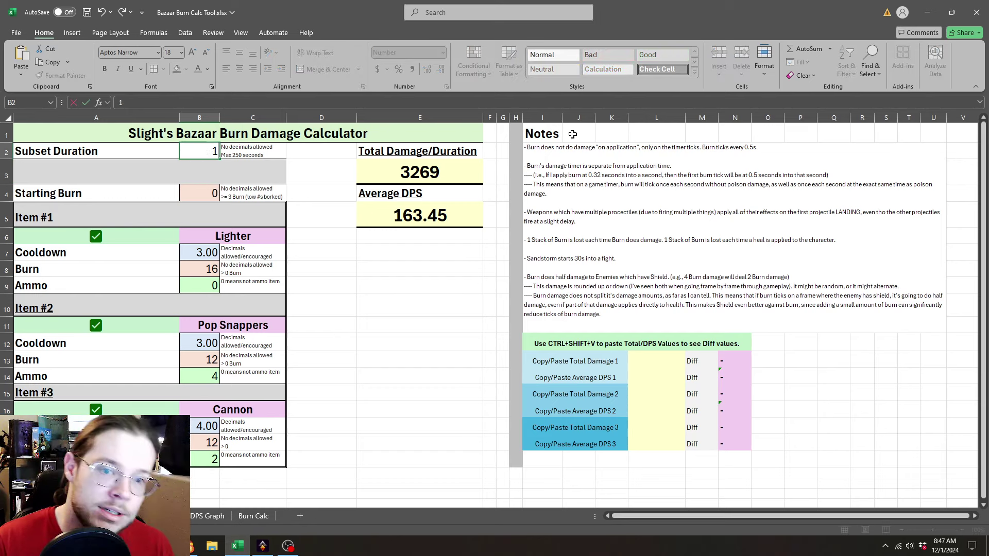
key("Return")
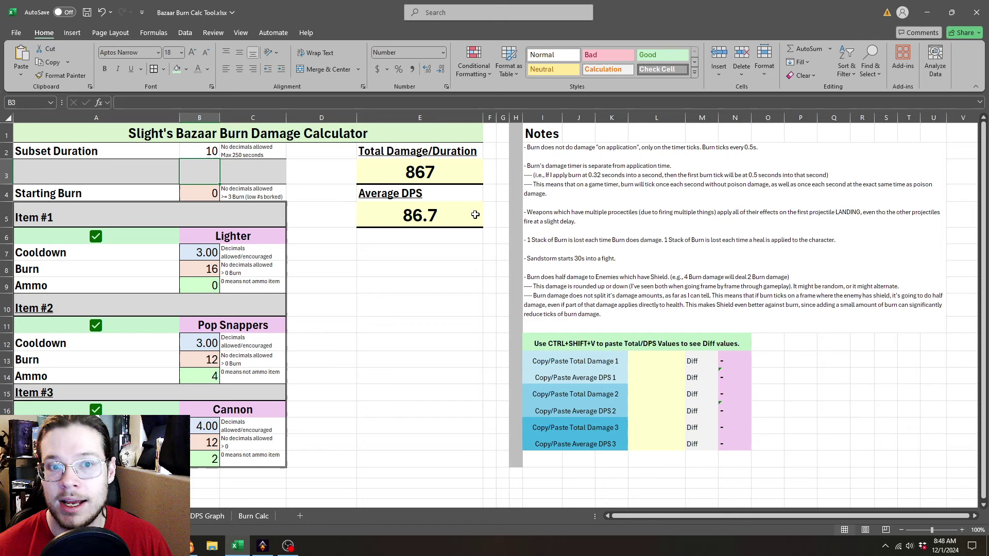
Try Subset Durations of 25 and 8 to compare the damage results of a long and a short fight.
double_click(208, 150)
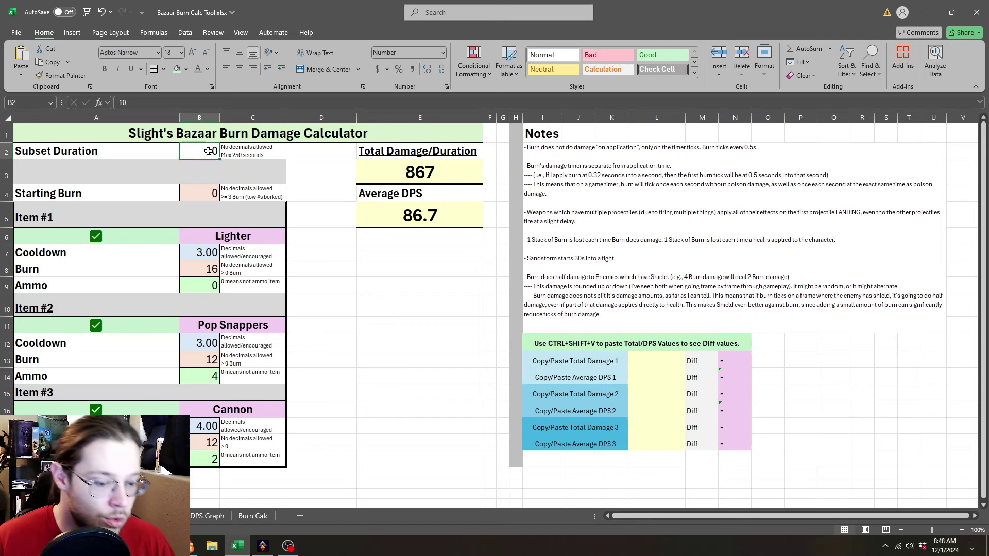
key("BackSpace")
key("BackSpace")
type("25")
key("Return")
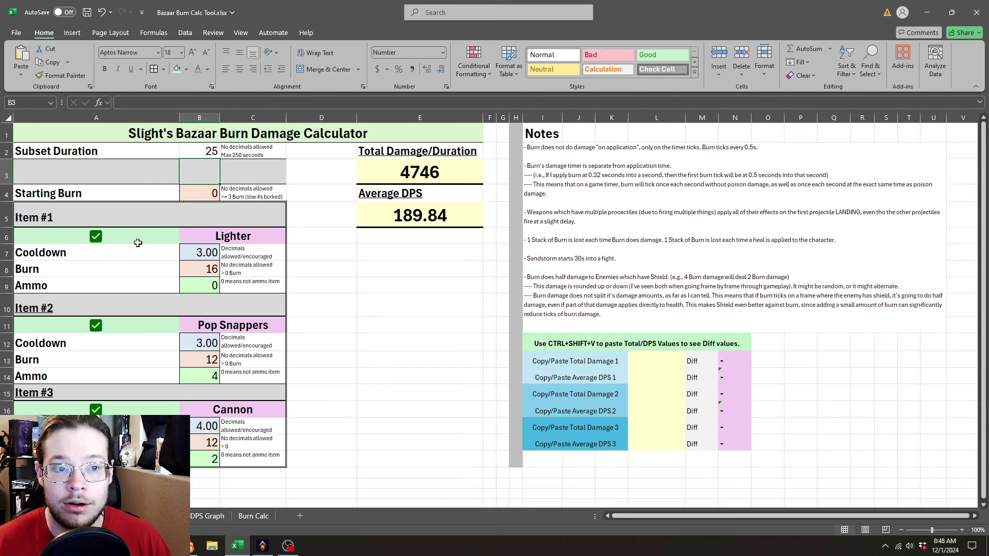
left_click(207, 150)
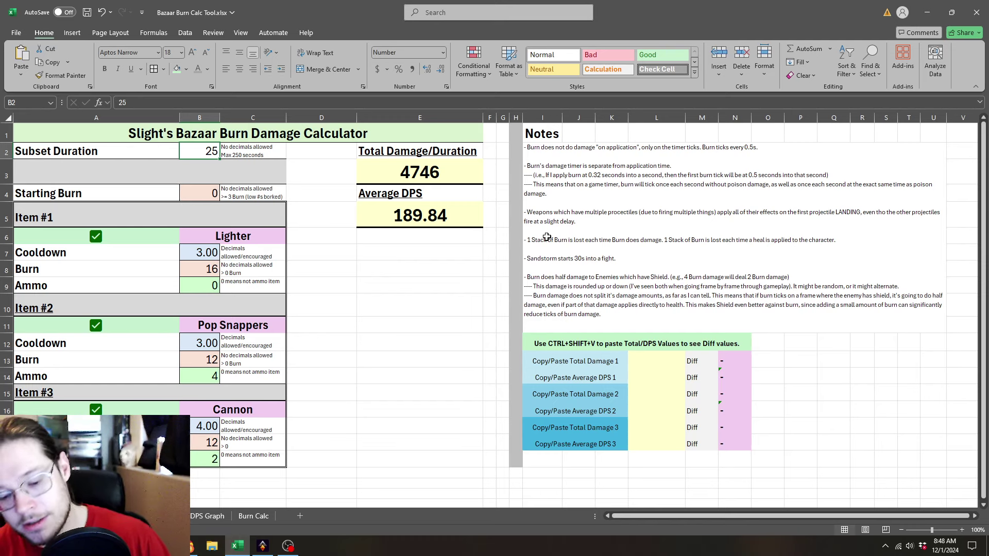
type("8")
key("Return")
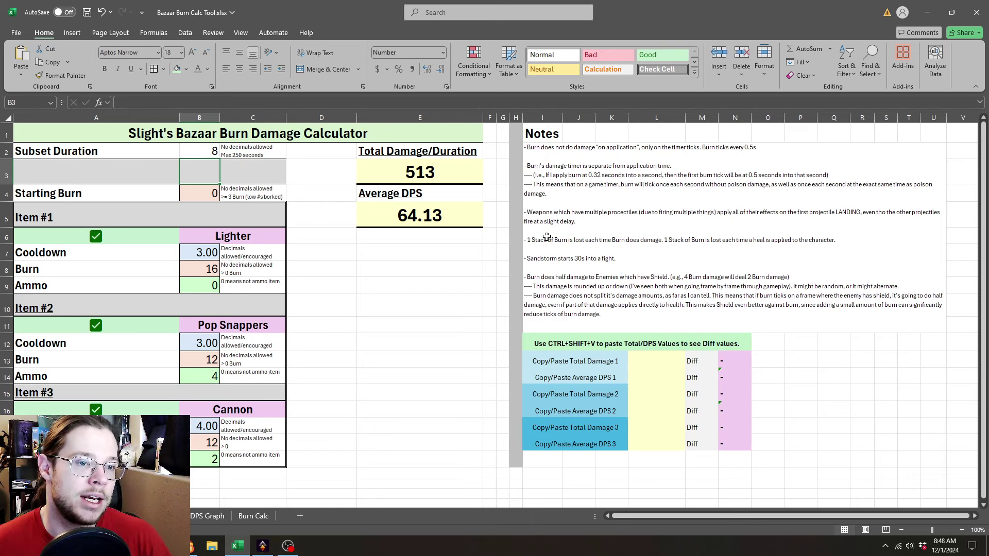
left_click(220, 152)
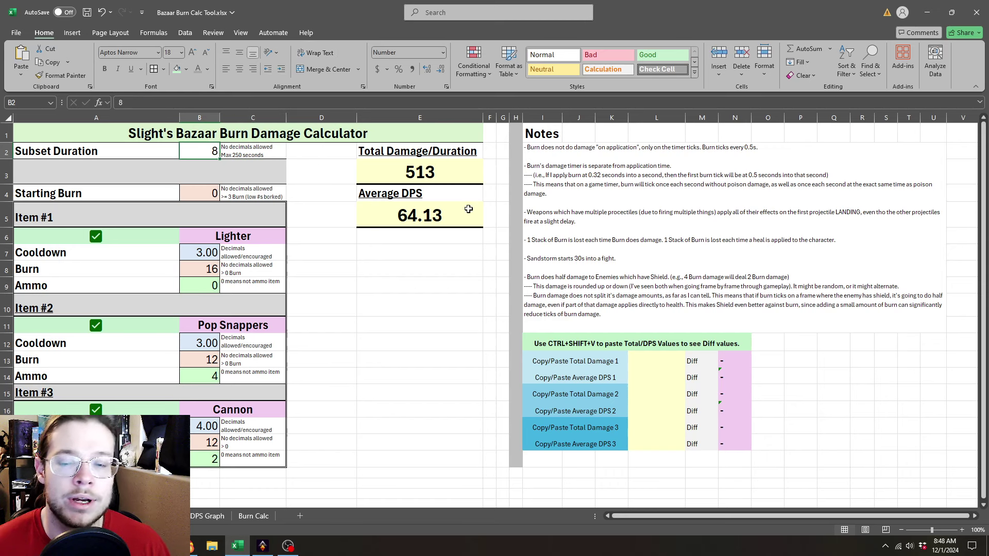
Disable the Cannon as Item #3.
key("alt+Tab")
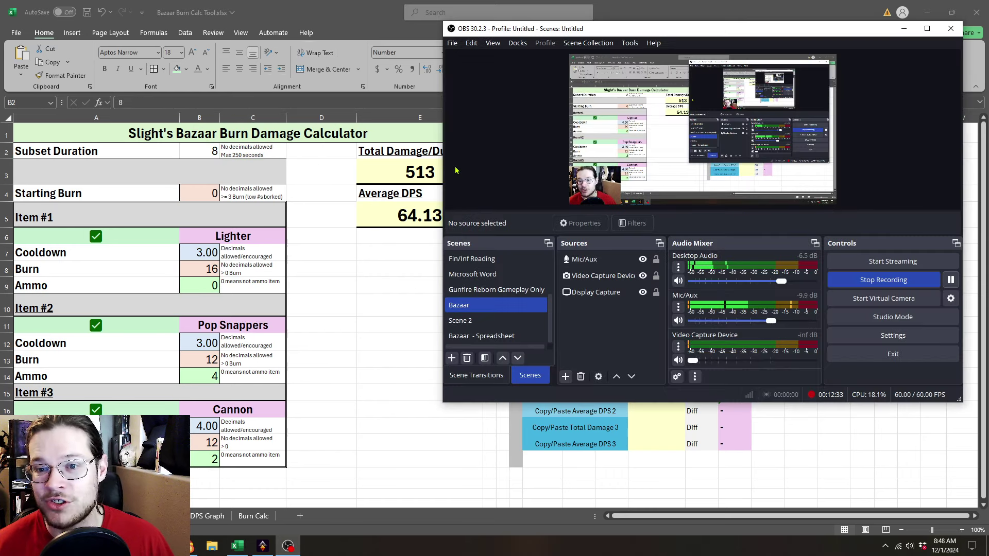
key("alt+Tab")
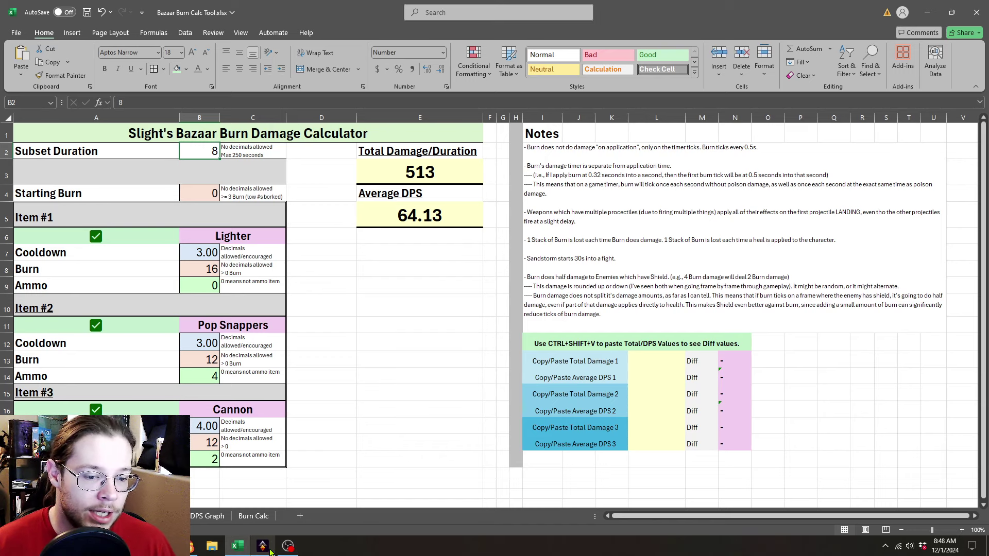
mouse_move(270, 552)
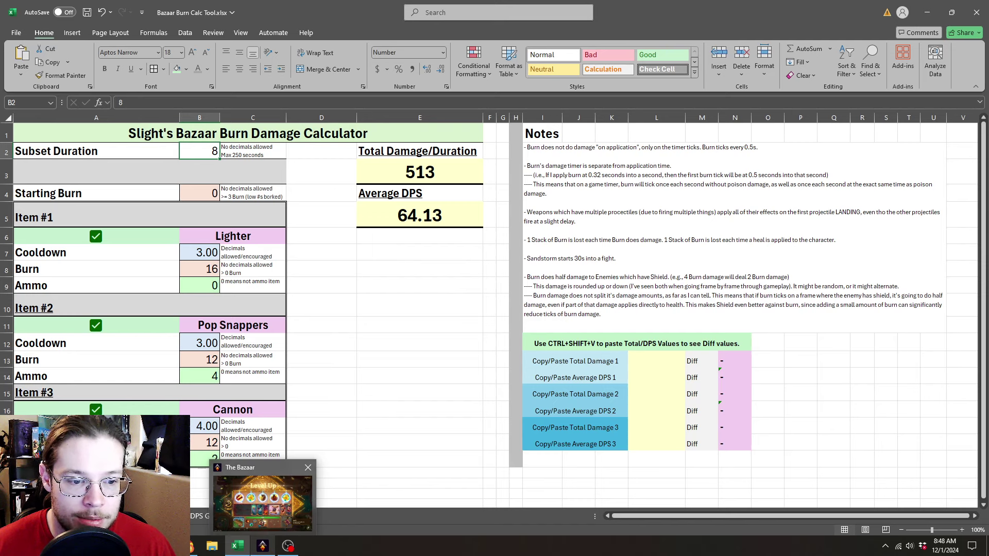
left_click(96, 409)
left_click(360, 369)
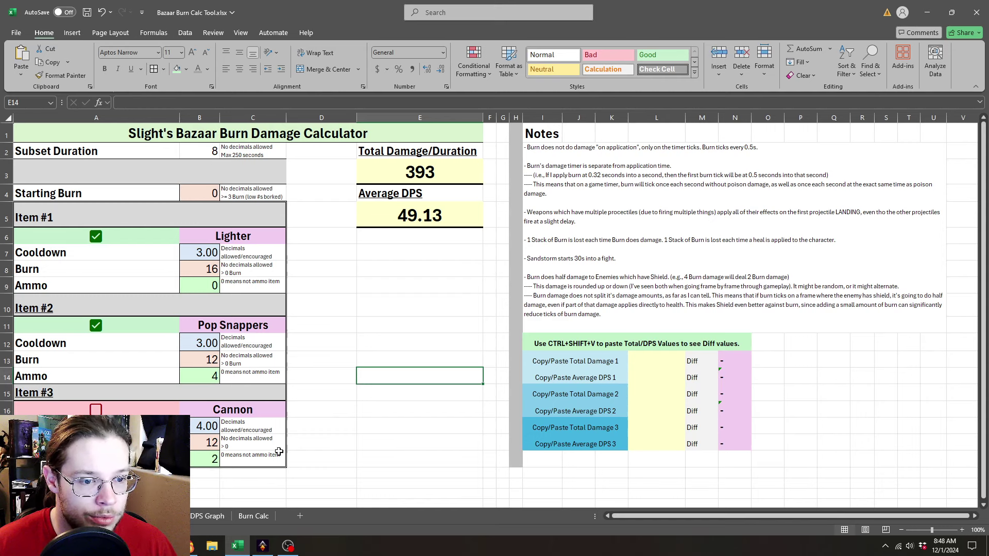
Switch to The Bazaar, check the Pop Snappers card's cooldown, burn and ammo, and return to the Excel calculator.
left_click(262, 546)
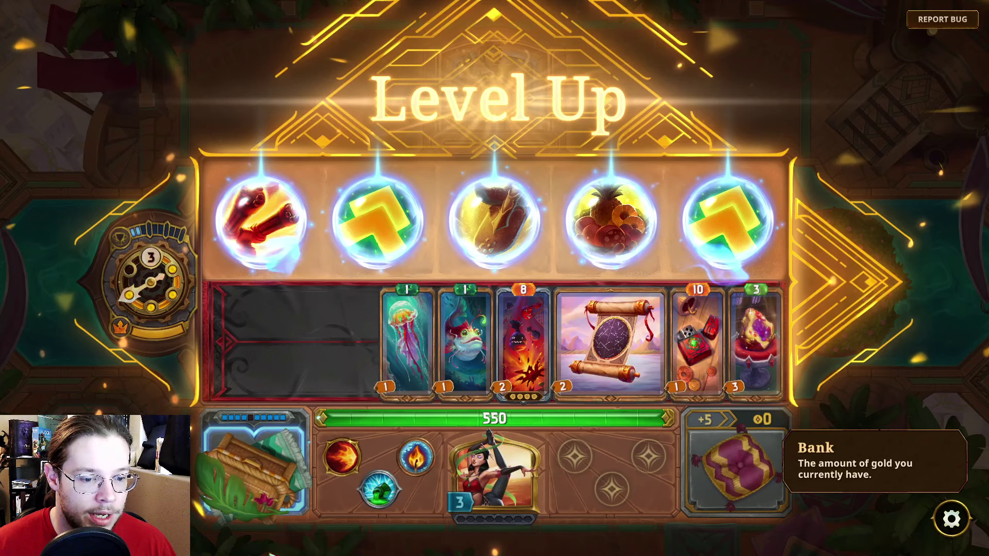
mouse_move(523, 367)
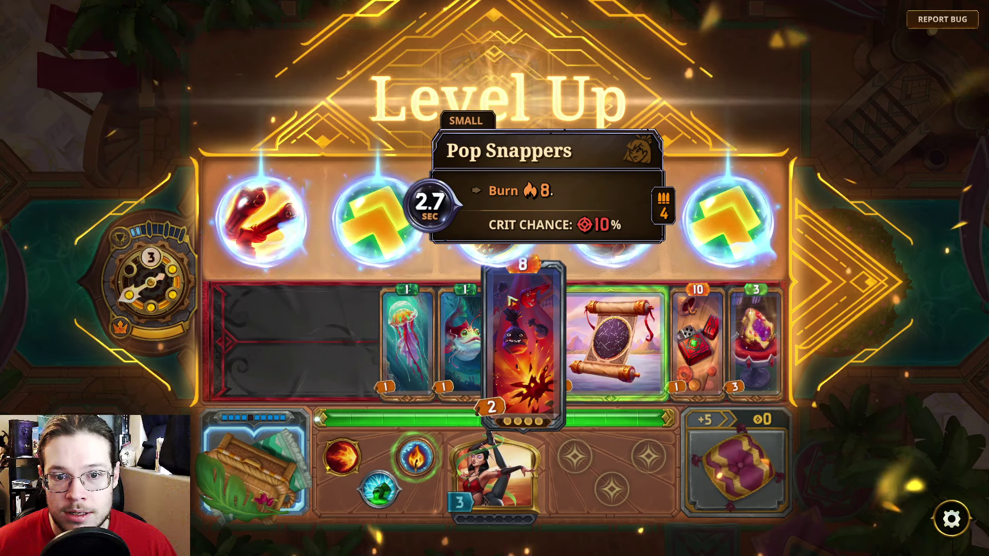
key("alt+Tab")
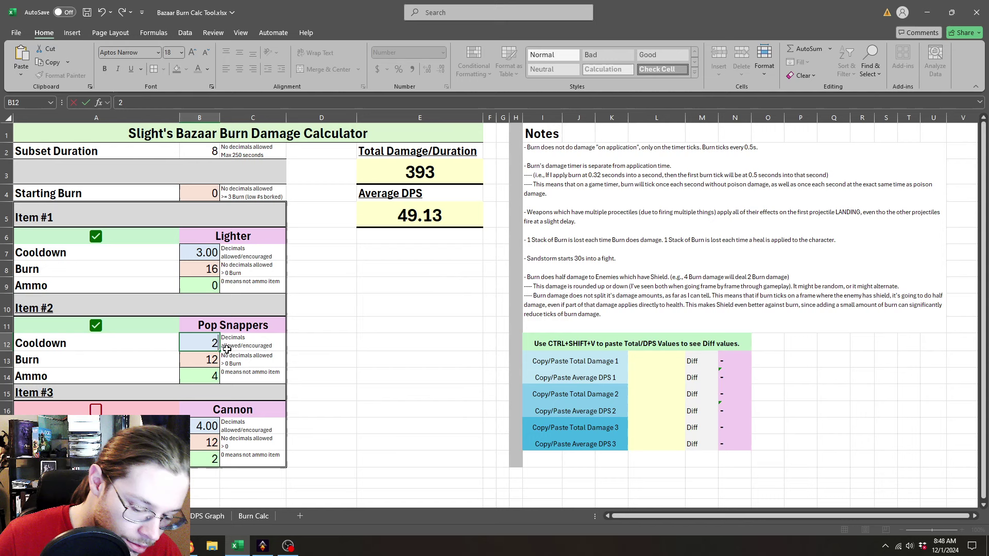
Set the Pop Snappers' Cooldown to 2.7 and Burn to 8.
type("2,7")
left_click(298, 373)
left_click(218, 358)
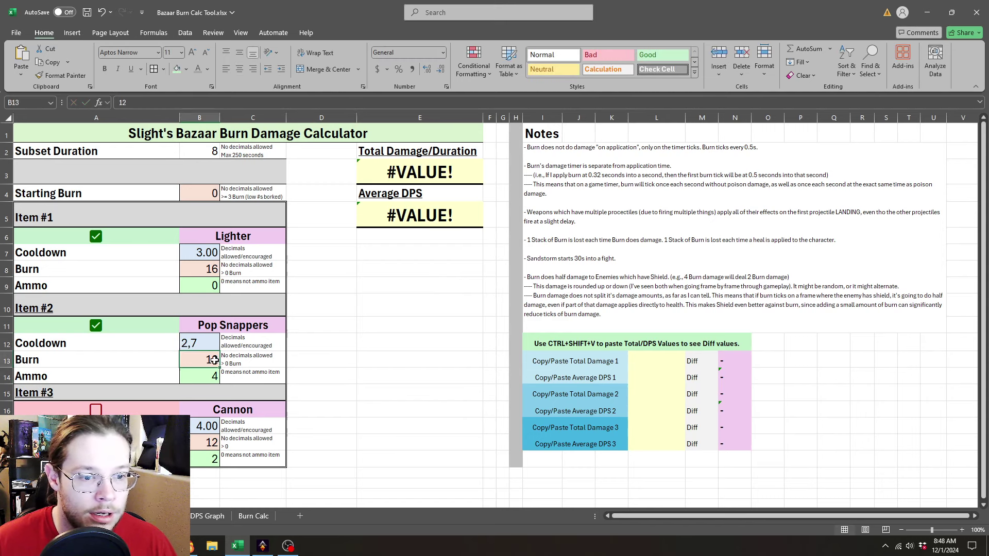
type("8")
left_click(209, 337)
type("27")
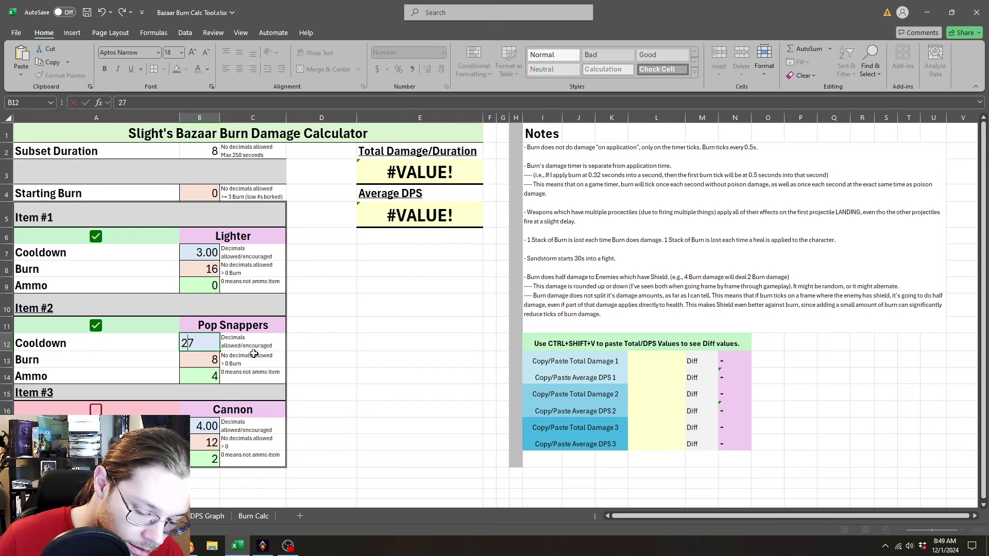
key("Return")
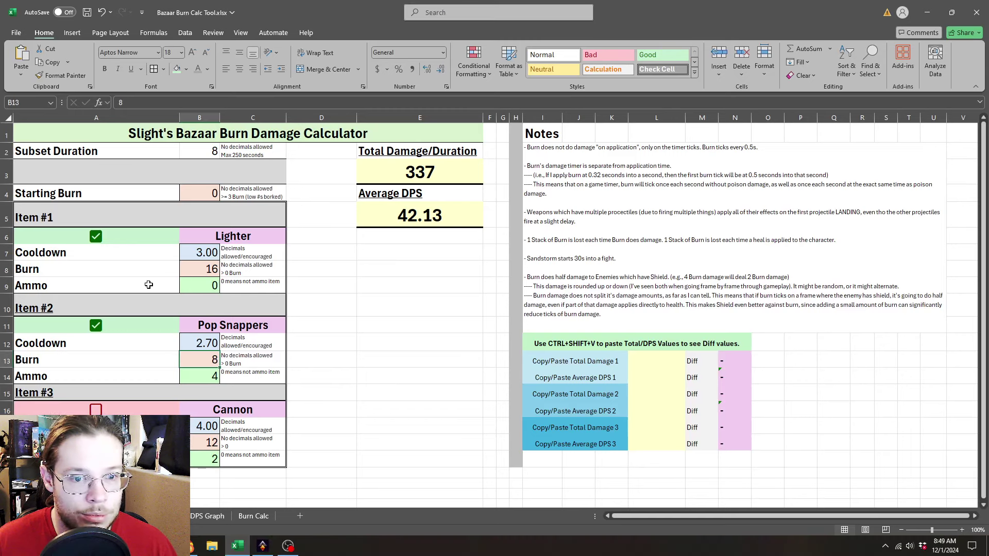
Set the Lighter's Cooldown to 2.7 and Burn to 10.
left_click(202, 256)
type("3")
key("BackSpace")
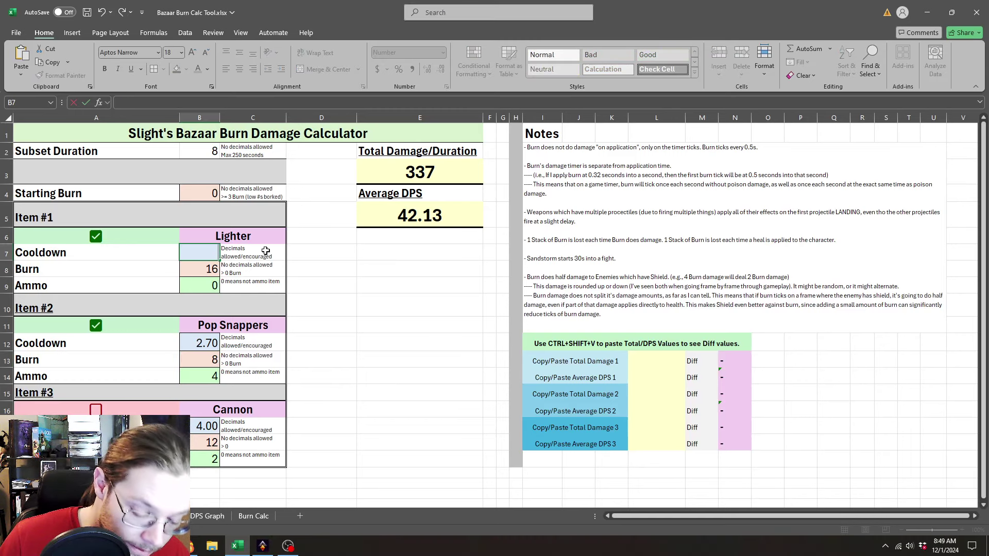
type("2.7")
key("Return")
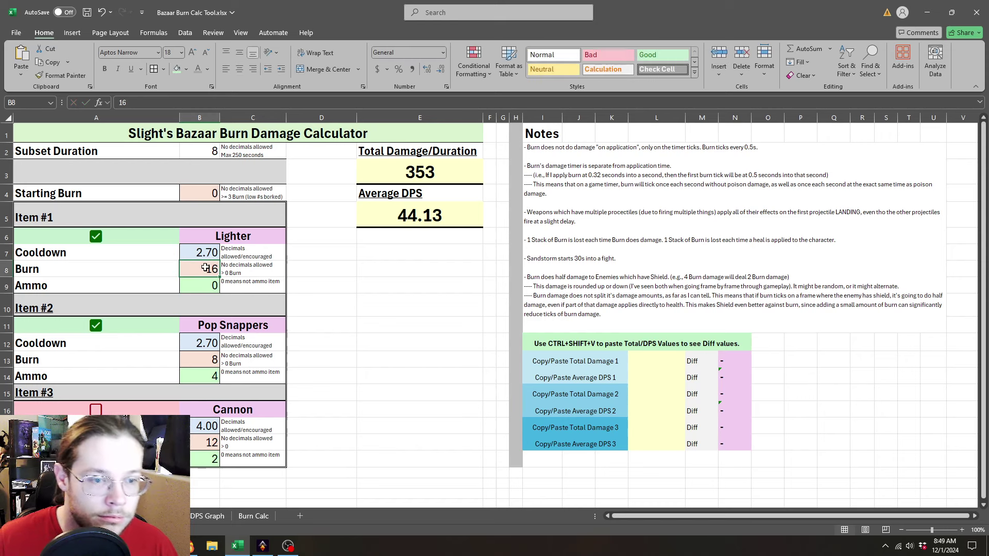
type("10")
key("Return")
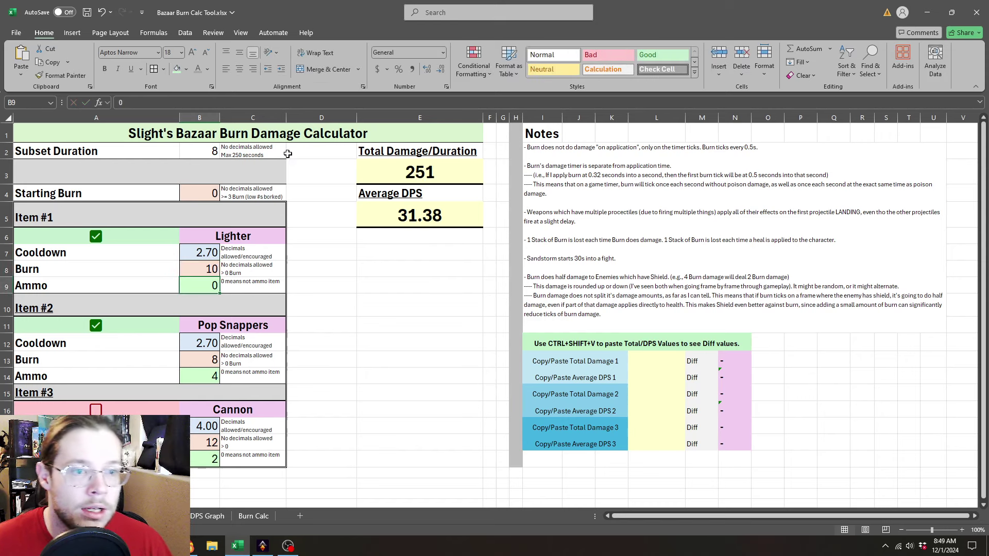
Set the Subset Duration to 30 and briefly recheck the item board in The Bazaar.
left_click(214, 152)
type("30")
key("Return")
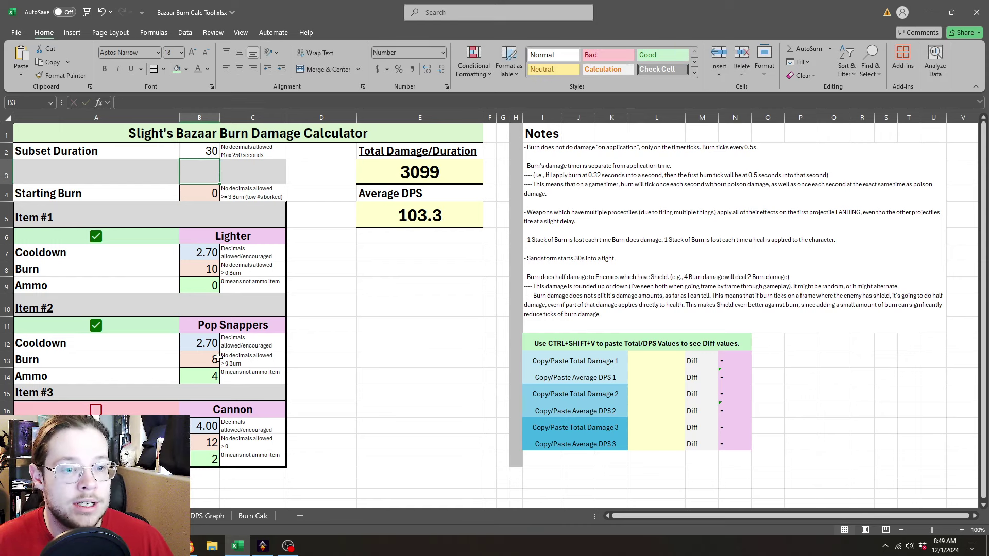
key("alt+Tab")
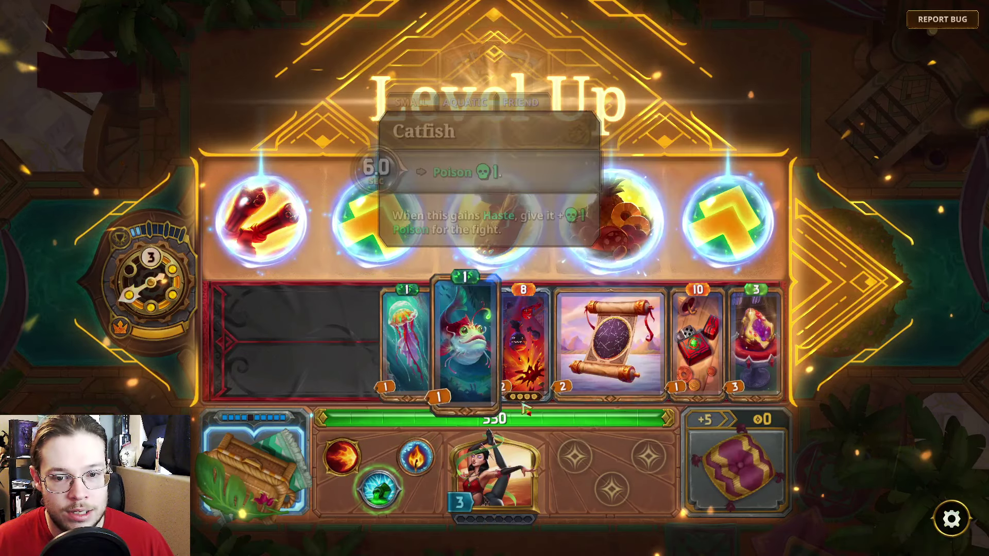
key("alt+Tab")
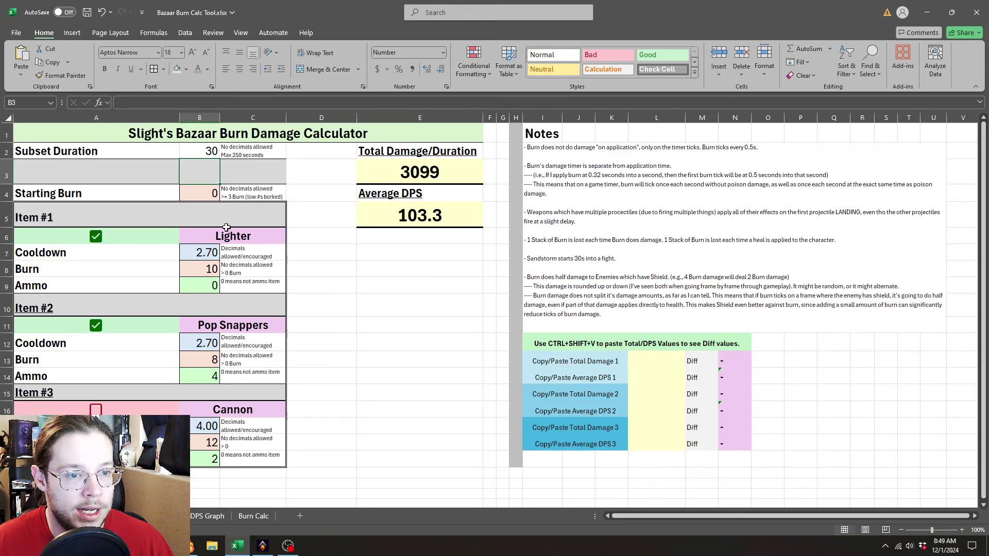
Try an Ammo of 5 for the Pop Snappers and undo the change.
left_click(212, 379)
type("5")
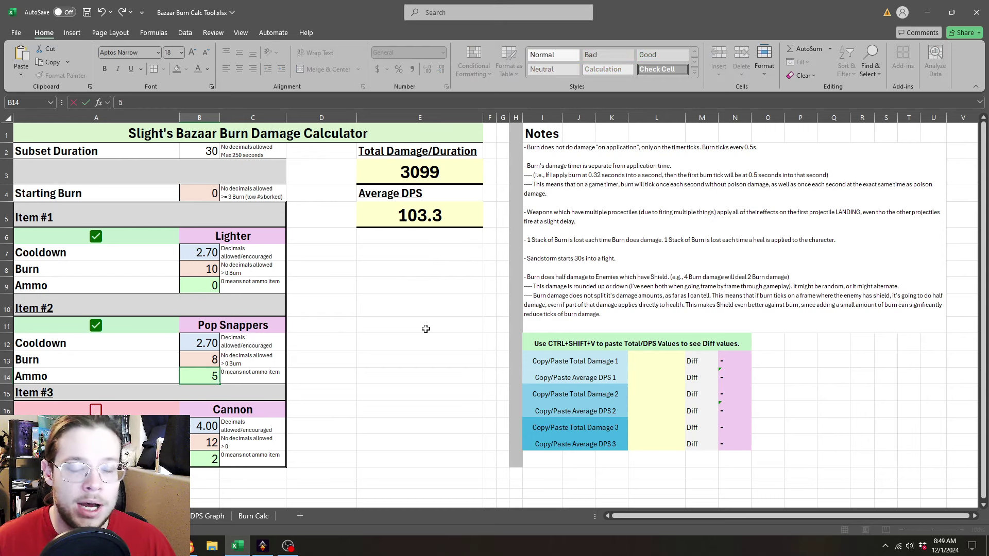
key("Return")
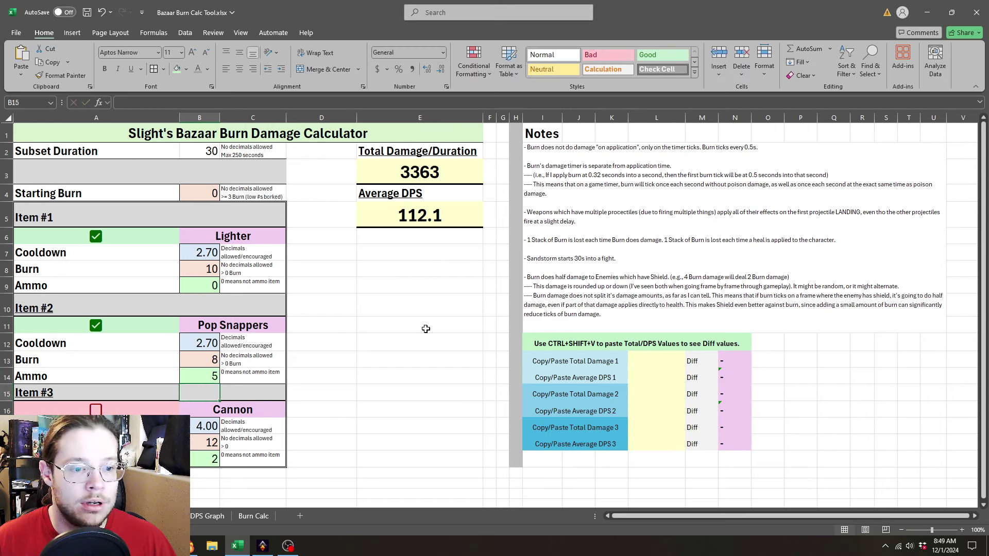
key("ctrl+z")
Copy the Total Damage and Average DPS results as values into the first Total Damage and Average DPS comparison rows.
left_click(413, 170)
key("ctrl+c")
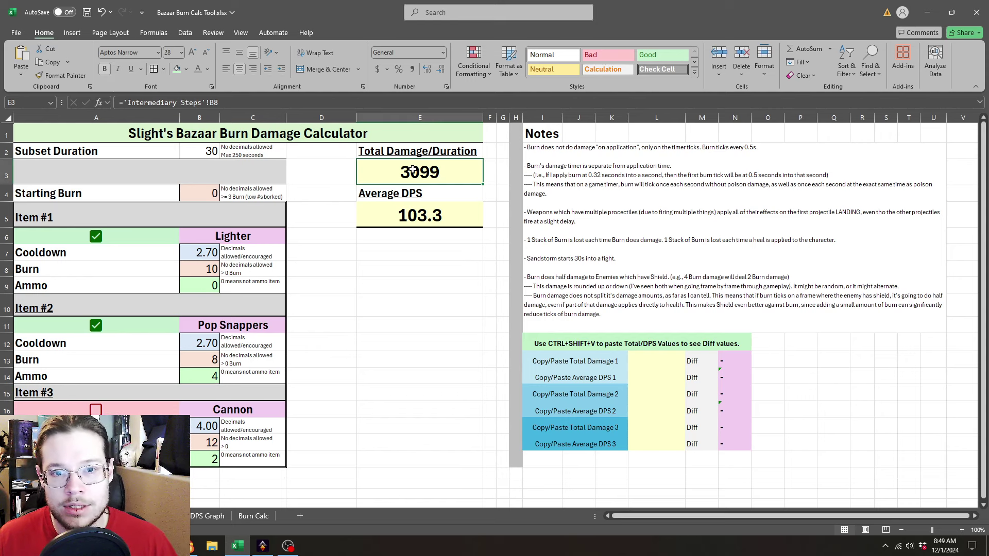
left_click(639, 361)
key("ctrl+shift+v")
left_click(457, 222)
key("ctrl+c")
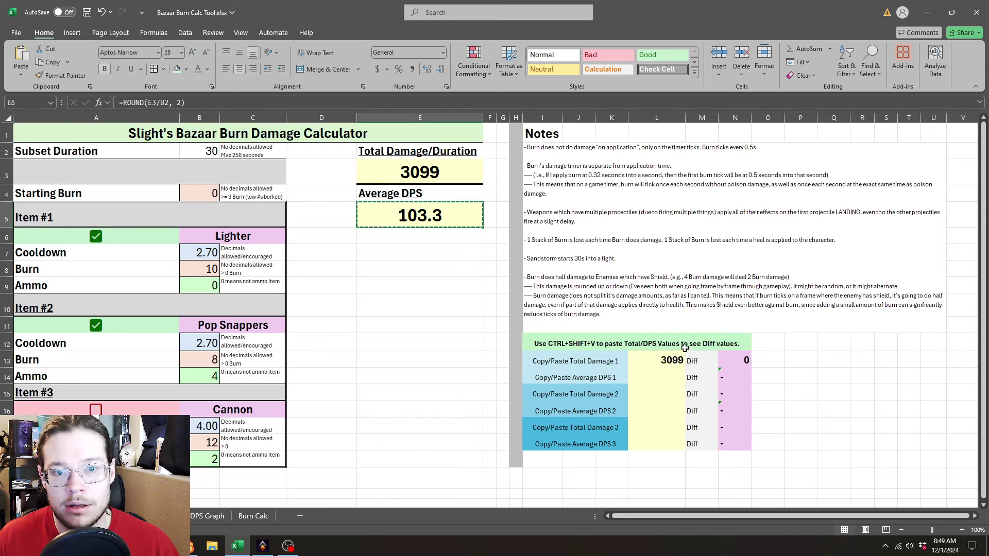
left_click(663, 377)
key("ctrl+shift+v")
Set the Pop Snappers' Ammo to 5 to compare the Diff values, and restore it to 4.
left_click(211, 381)
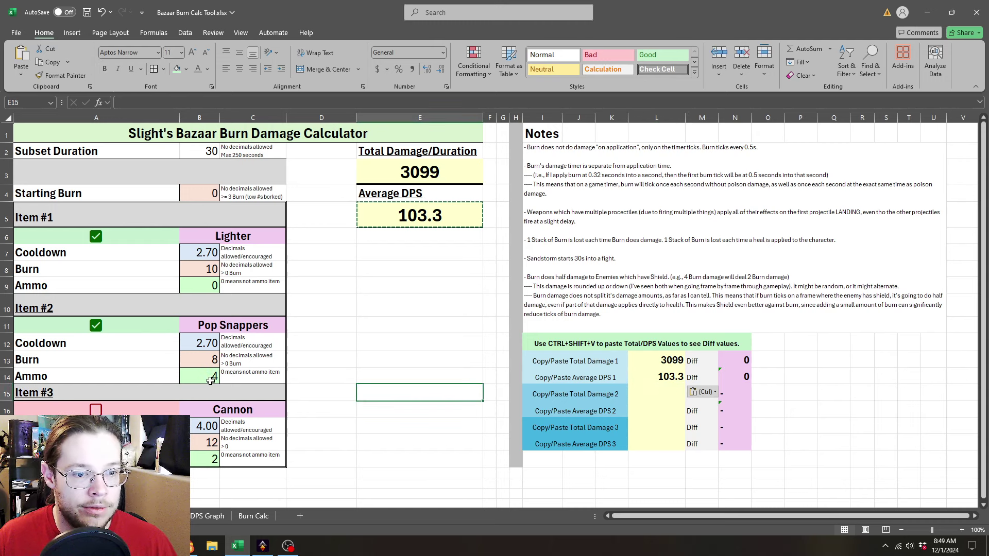
type("5")
key("Return")
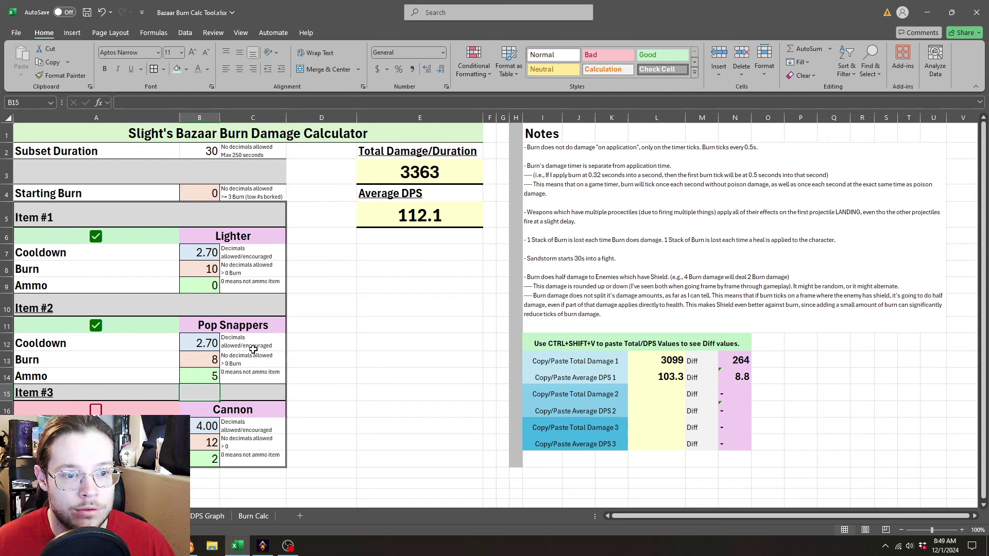
double_click(216, 376)
key("Return")
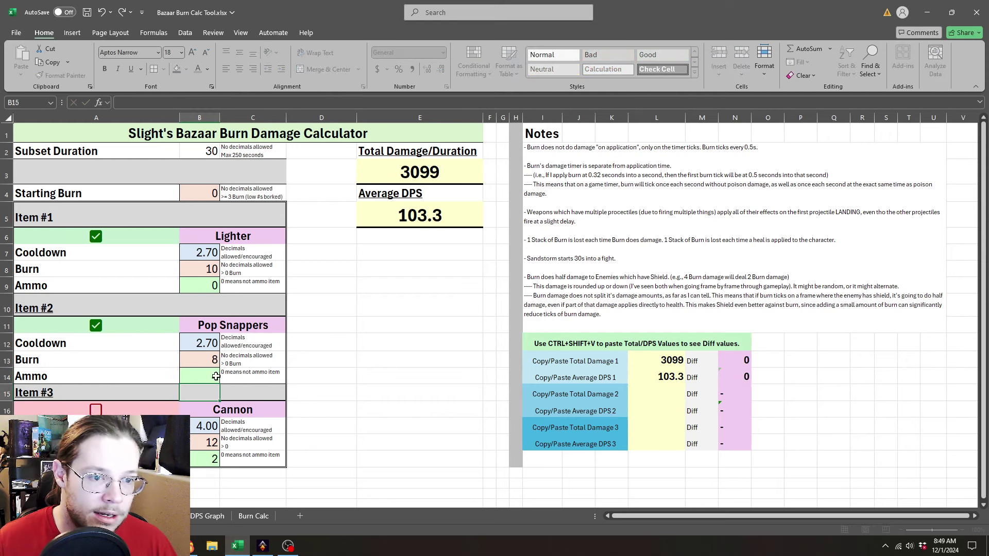
Set the Pop Snappers' Burn to 9 and the Lighter's Burn to 11.
left_click(216, 359)
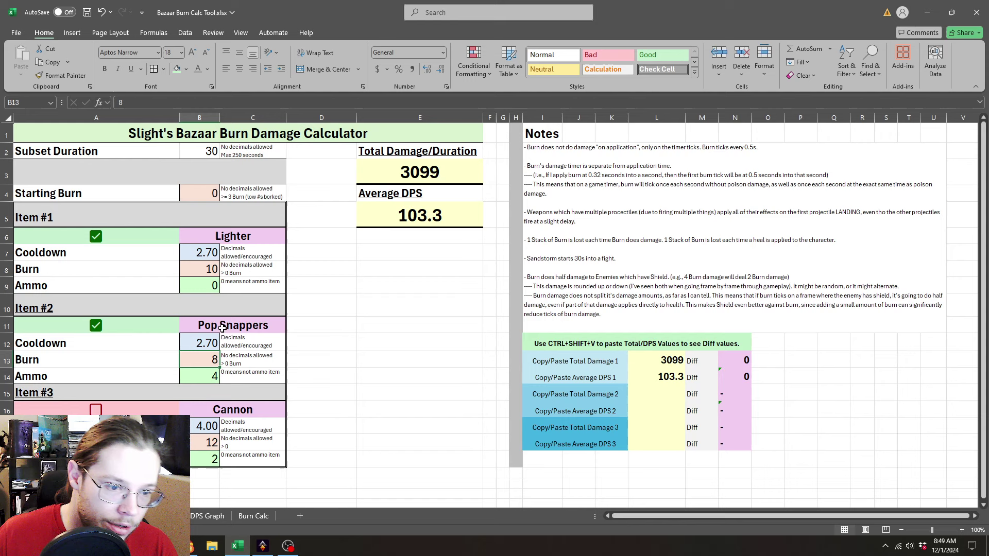
type("9")
left_click(214, 269)
type("2")
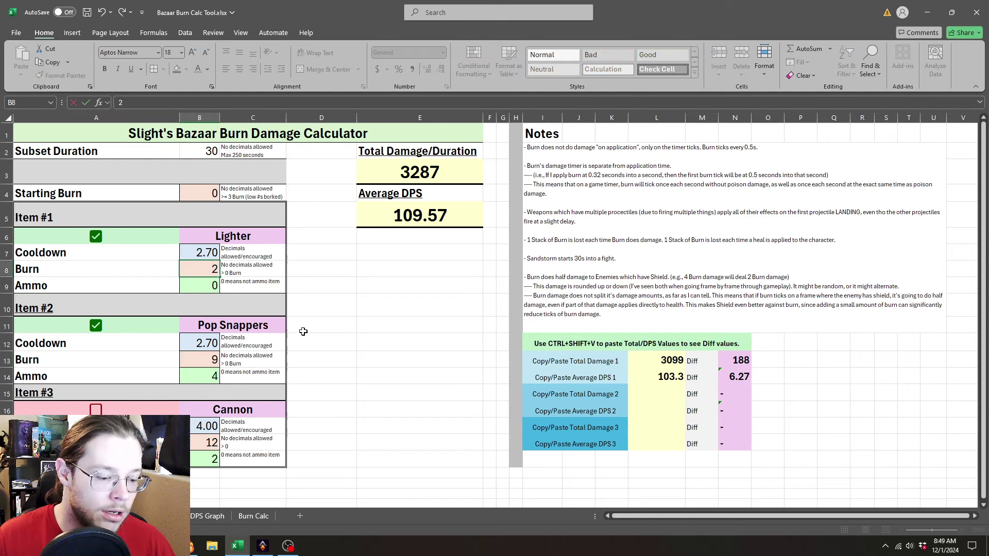
key("Return")
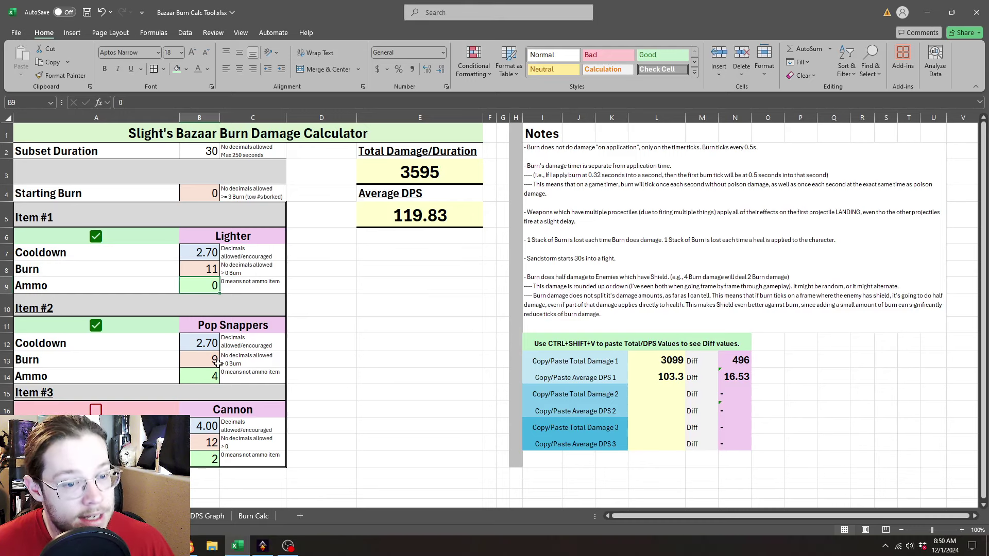
Restore the Pop Snappers' Burn to 8 and the Lighter's Burn to 10.
left_click(214, 362)
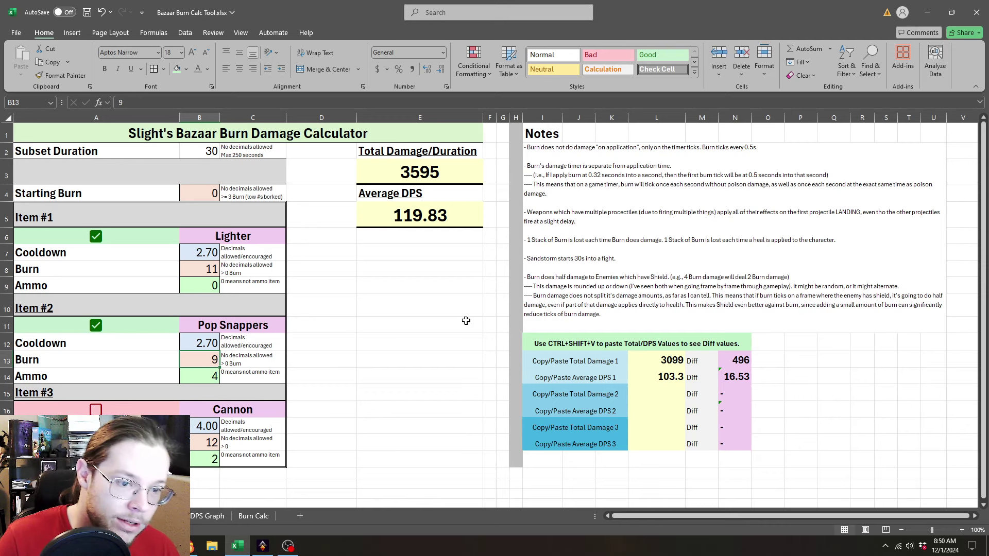
type("8")
left_click(209, 268)
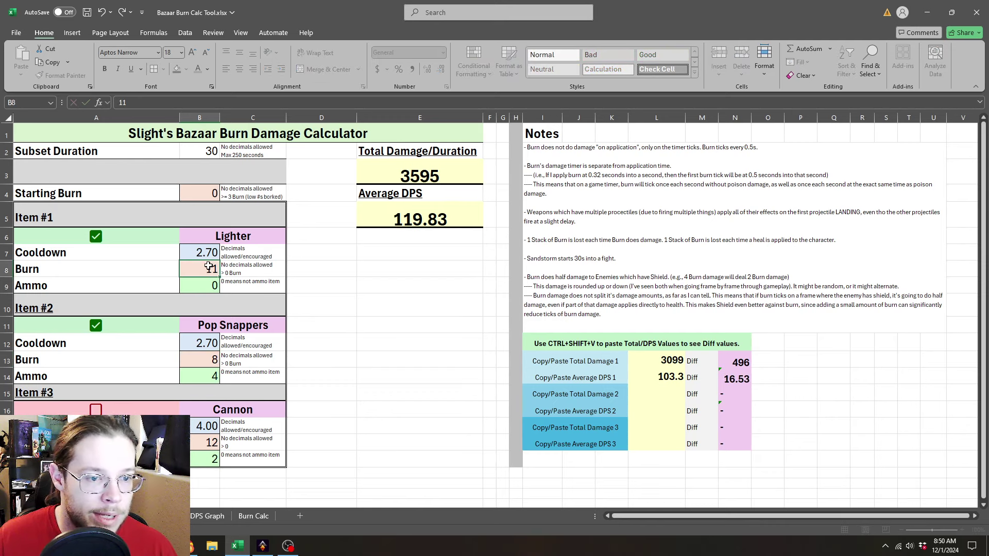
type("10")
key("Return")
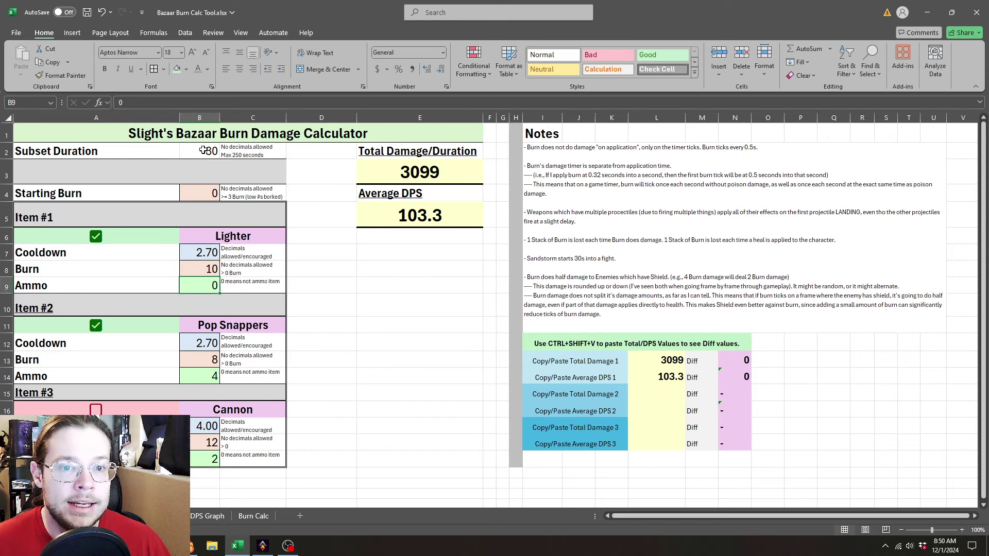
Set the Subset Duration to 60 seconds.
left_click(213, 156)
type("60")
key("Return")
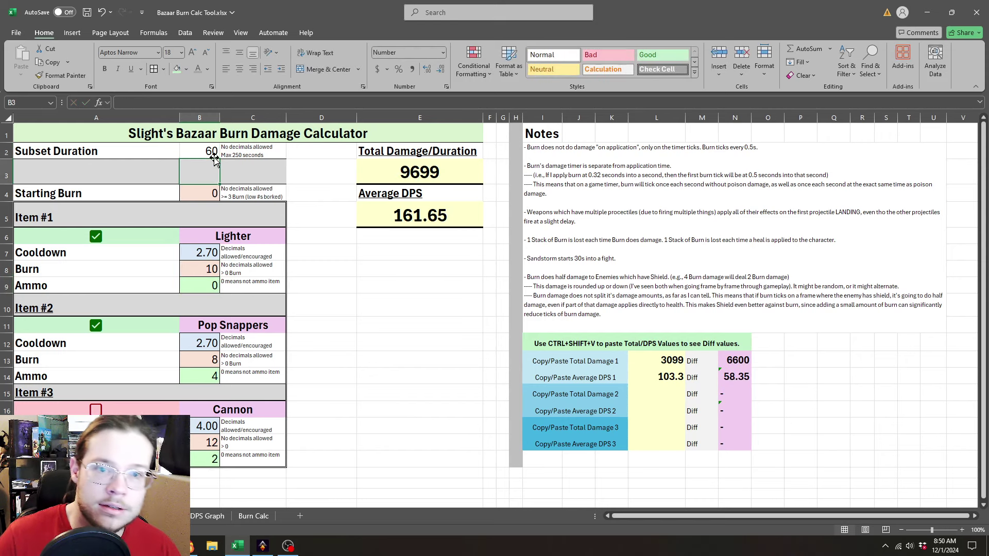
Copy the 60-second Total Damage and Average DPS results as values into the first comparison rows.
left_click(453, 178)
key("ctrl+c")
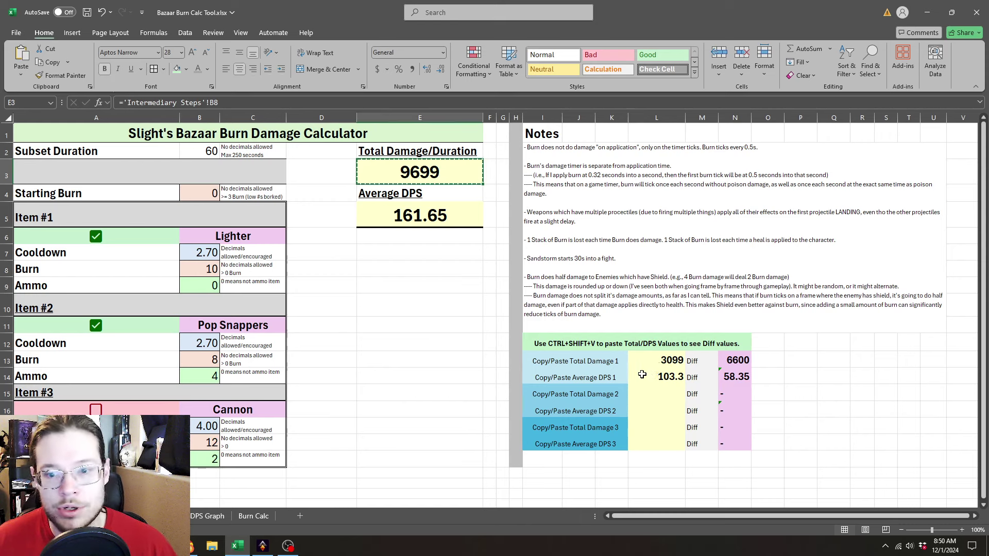
key("ctrl+shift+v")
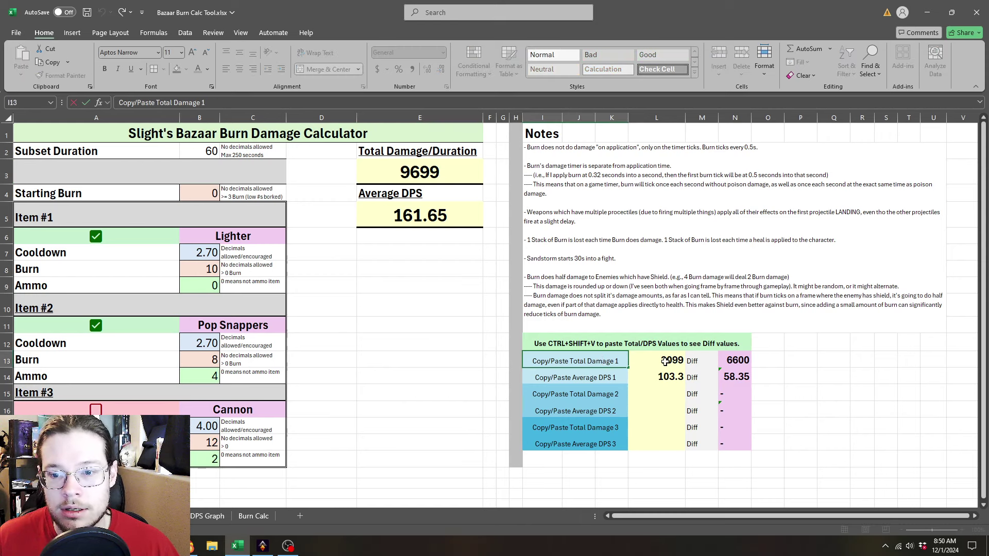
left_click(668, 362)
left_click(399, 169)
key("ctrl+c")
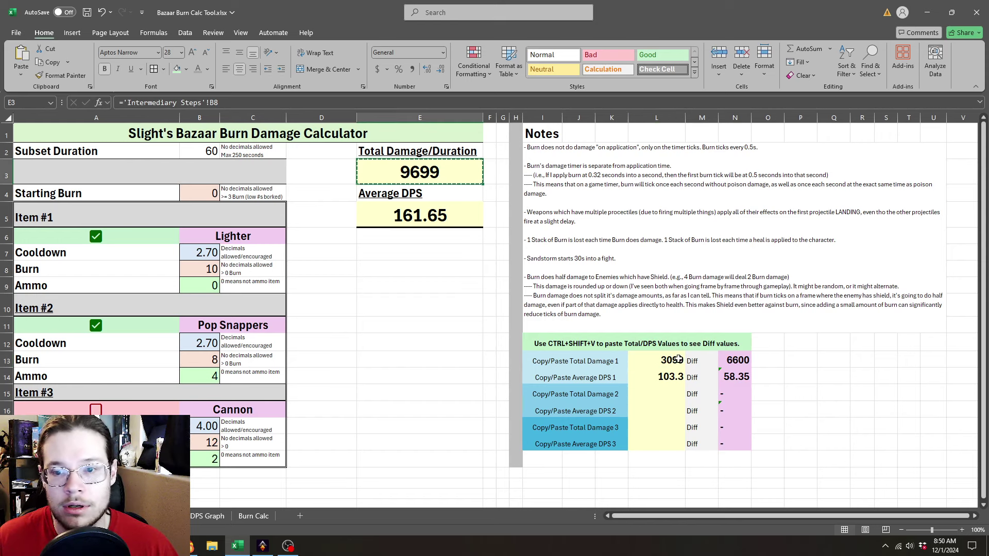
left_click(668, 361)
key("ctrl+shift+v")
left_click(412, 215)
key("ctrl+c")
left_click(657, 377)
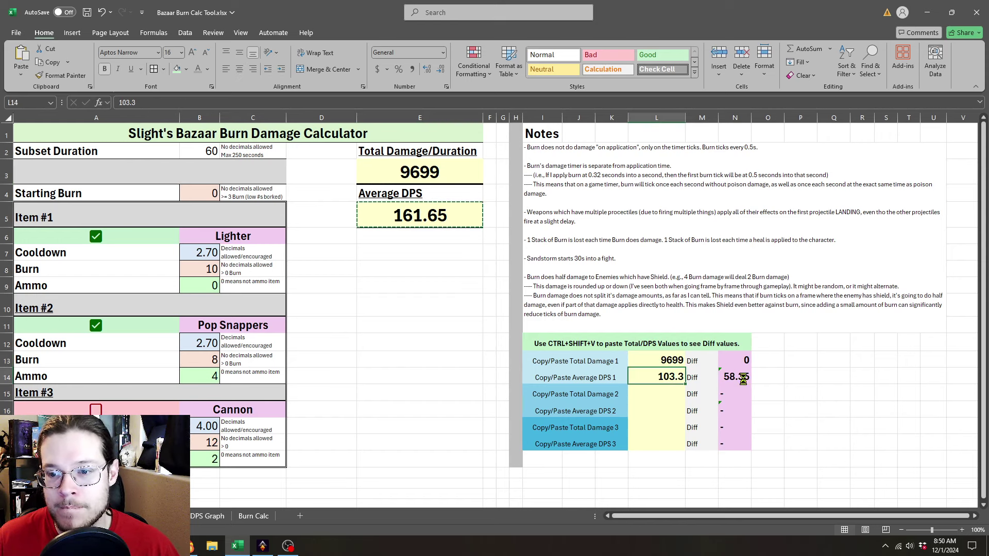
key("ctrl+shift+v")
left_click(477, 332)
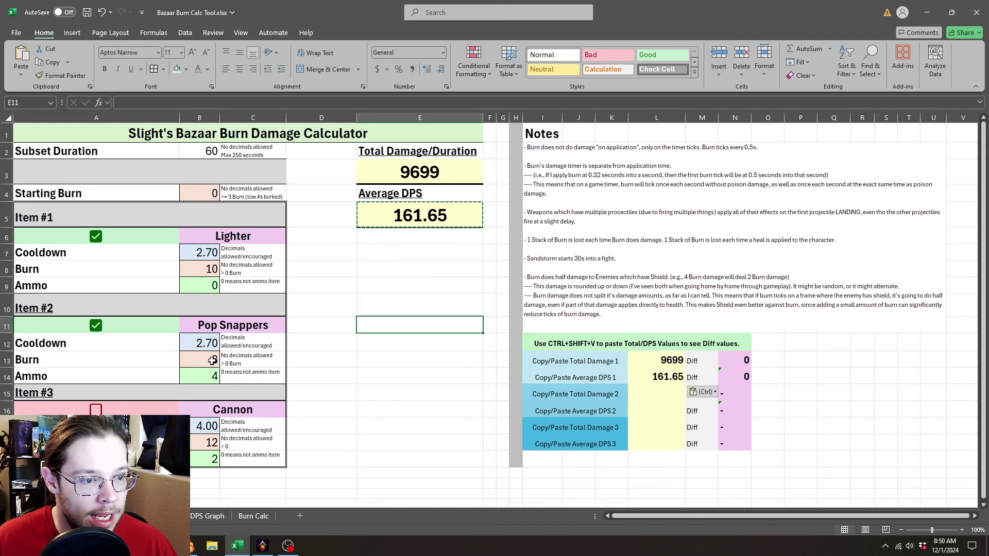
left_click(209, 376)
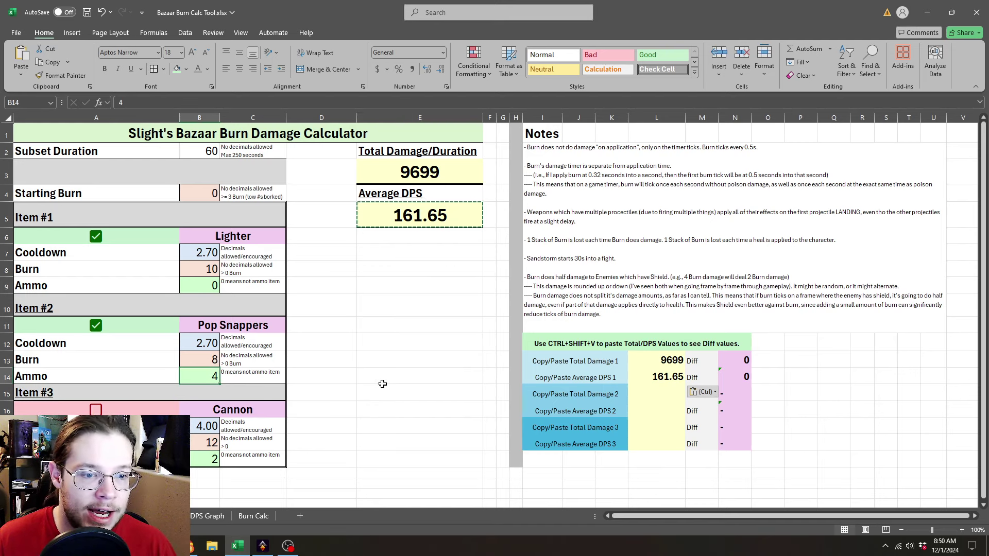
Set the Subset Duration to 45 seconds.
left_click(208, 152)
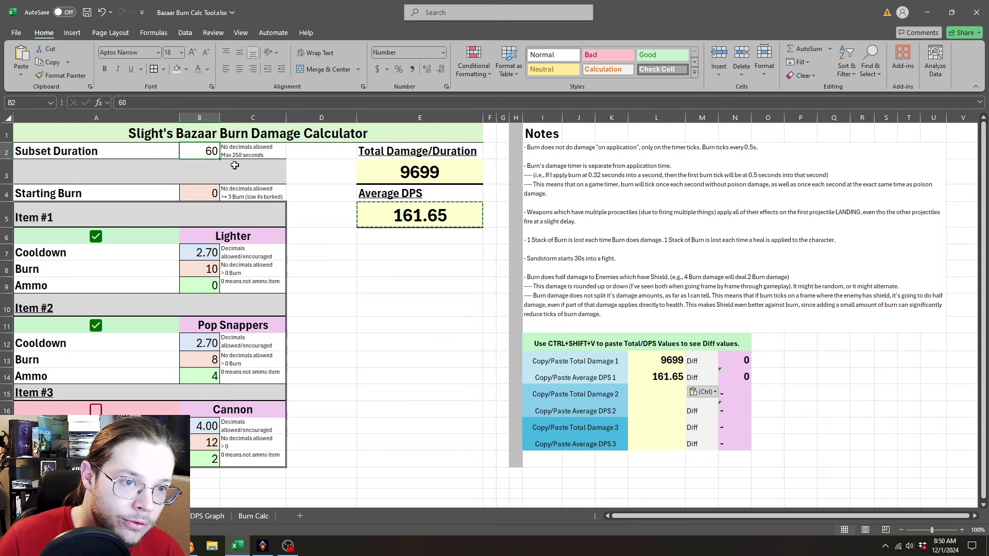
type("45")
key("Return")
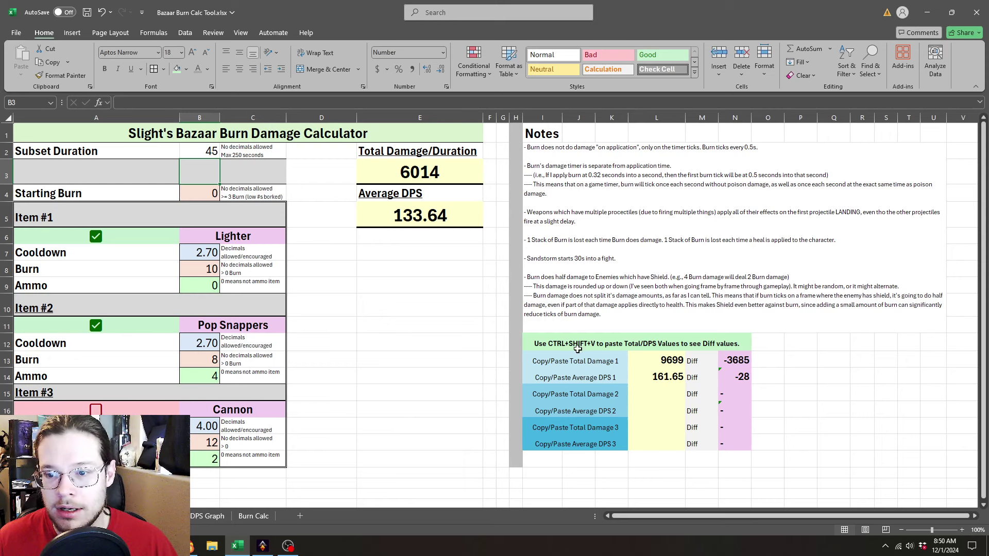
Replace the first Total Damage and Average DPS comparison rows with the 45-second results, pasted as values.
left_click(421, 164)
key("ctrl+c")
left_click(665, 361)
key("ctrl+shift+v")
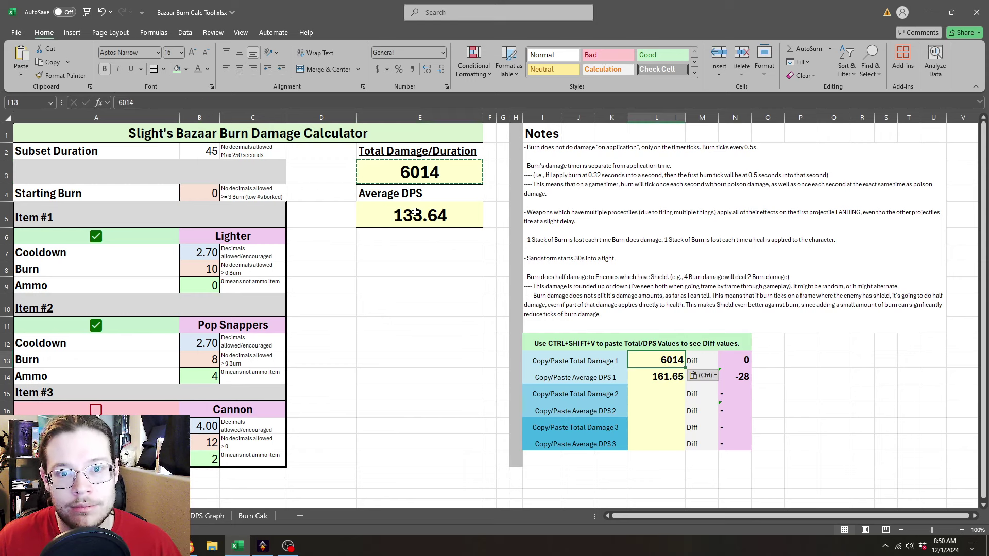
left_click(420, 215)
key("ctrl+c")
left_click(655, 371)
key("ctrl+shift+v")
left_click(453, 311)
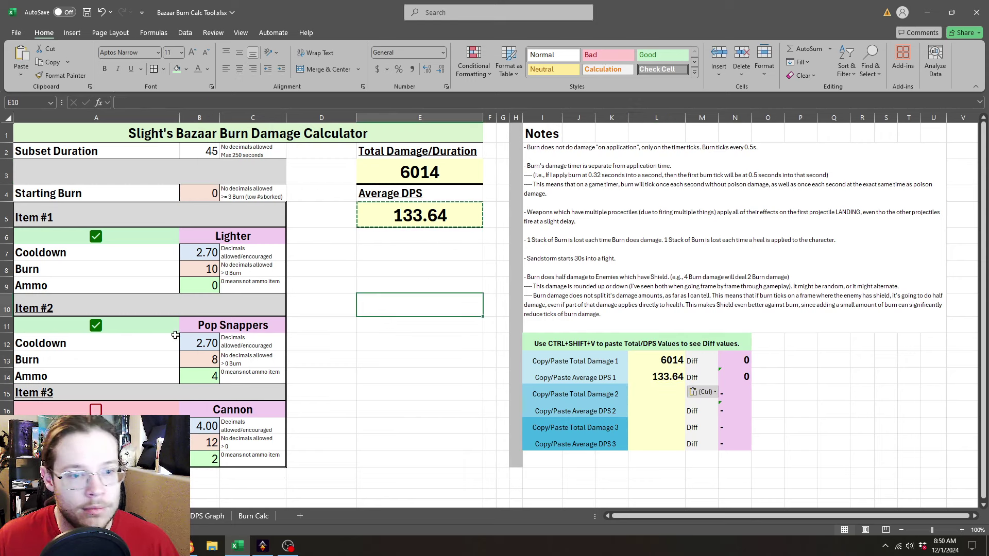
Set the Pop Snappers' Ammo to 5.
left_click(212, 375)
type("5")
key("Return")
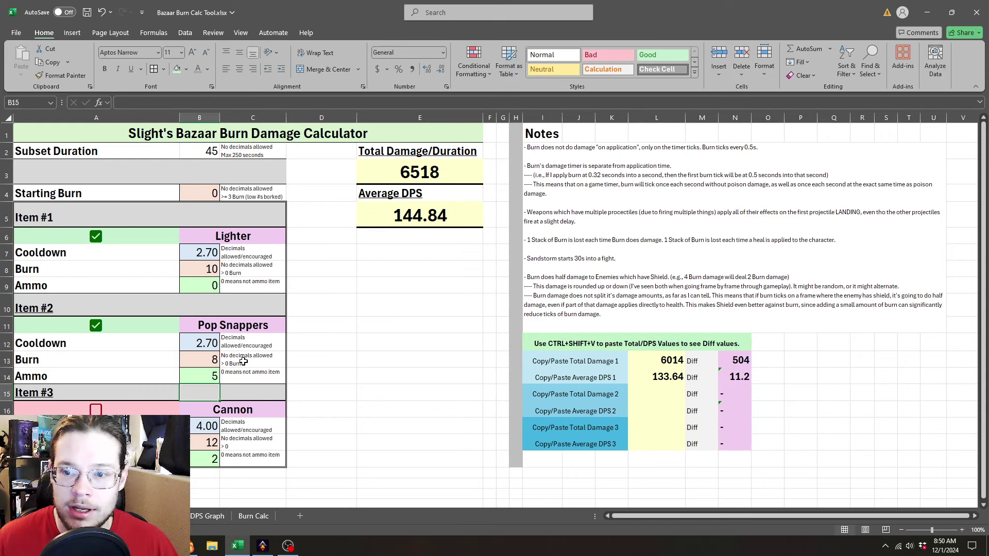
left_click(216, 374)
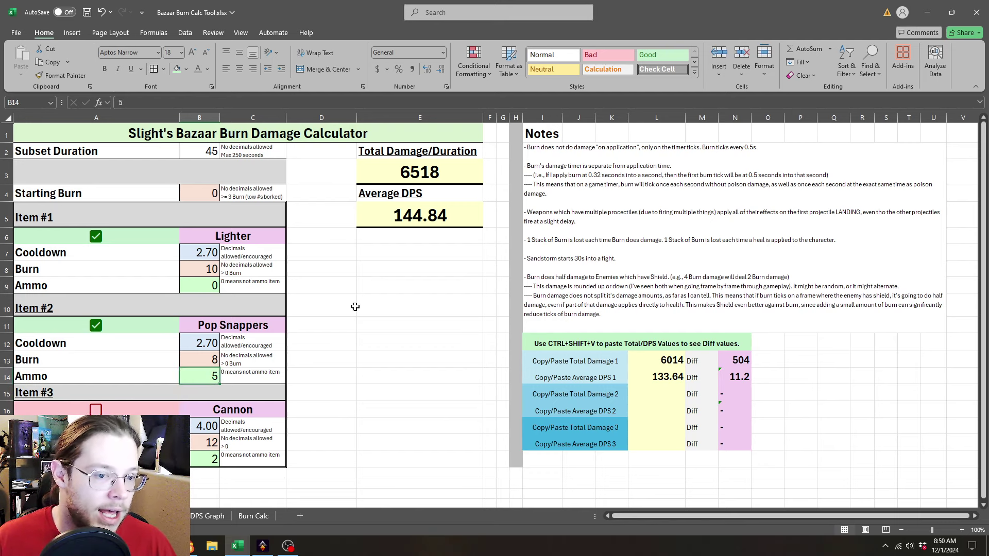
Copy the Total Damage and Average DPS results for 5 Ammo as values into the second comparison rows.
left_click(404, 171)
double_click(403, 171)
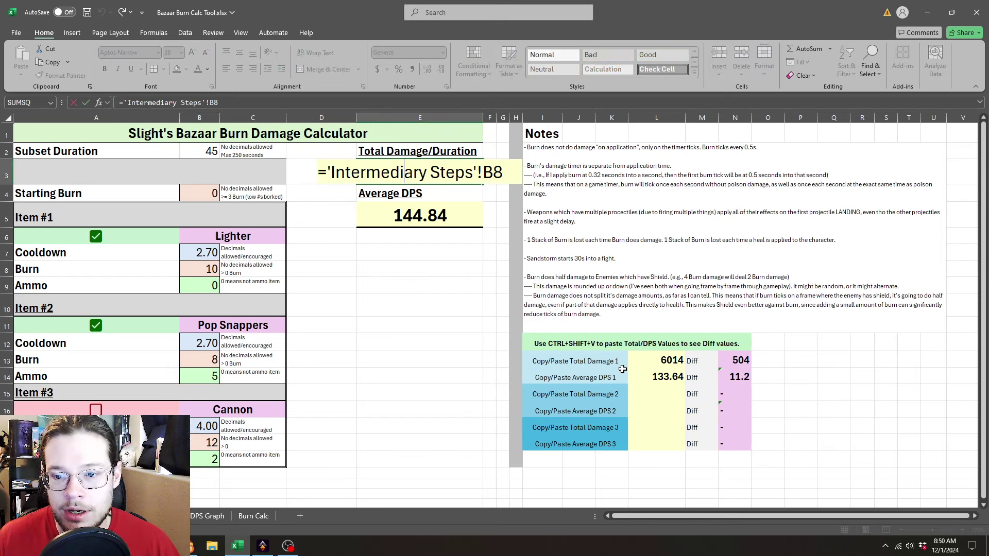
left_click(657, 393)
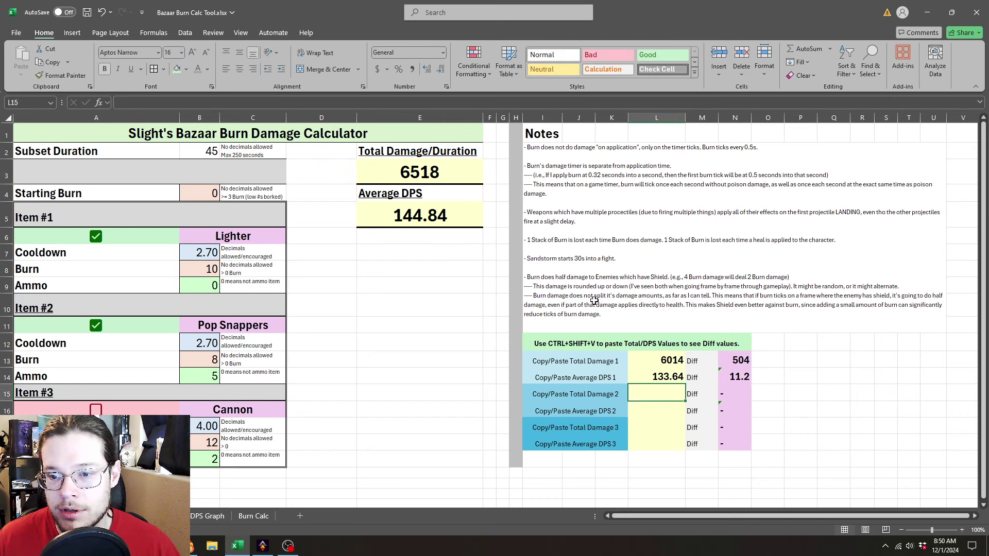
left_click(416, 175)
key("ctrl+c")
left_click(657, 394)
key("ctrl+shift+v")
left_click(420, 215)
key("ctrl+c")
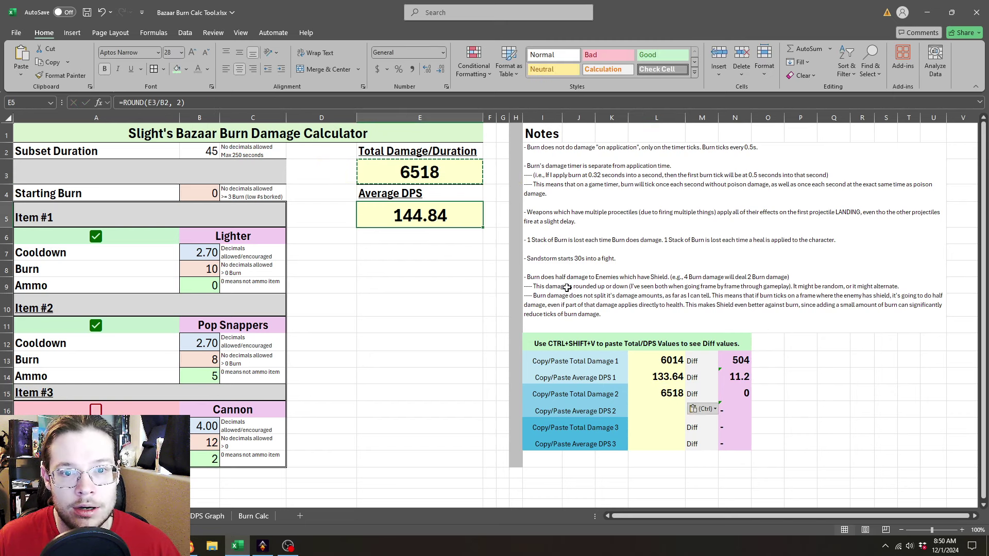
left_click(658, 410)
key("ctrl+shift+v")
left_click(363, 325)
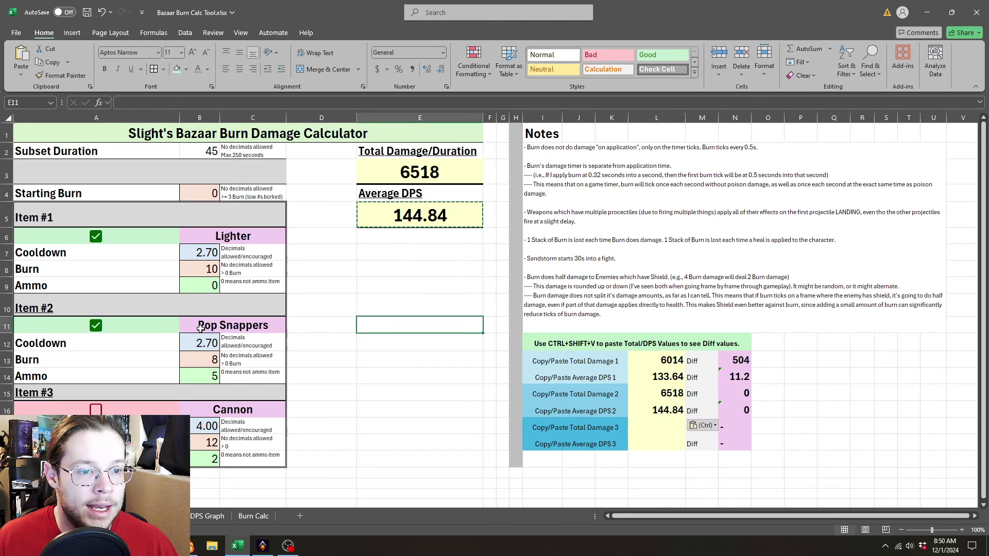
Set the Pop Snappers' Ammo back to 4 and its Burn to 9, and the Lighter's Burn to 11, to compare Diff values.
left_click(209, 376)
type("4")
key("Return")
left_click(209, 269)
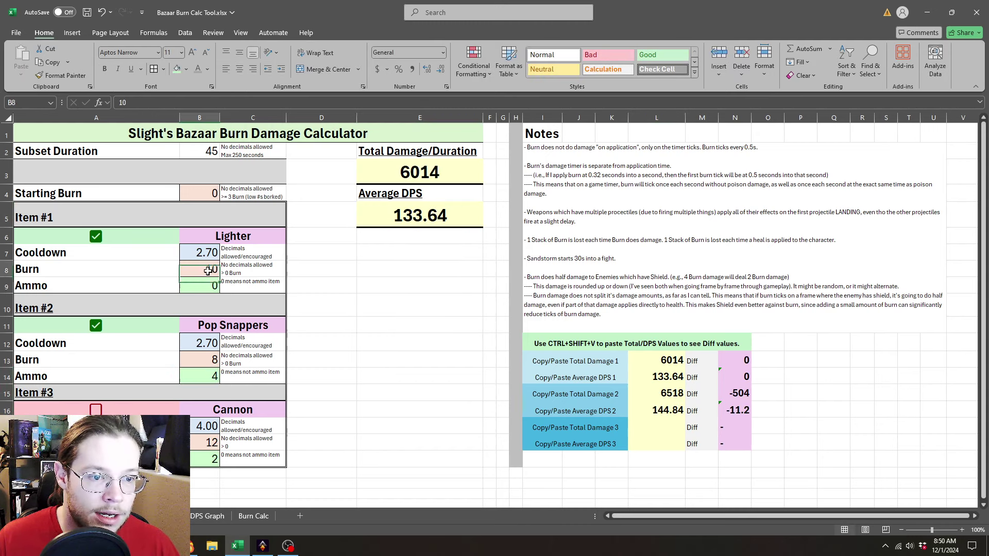
type("11")
left_click(184, 382)
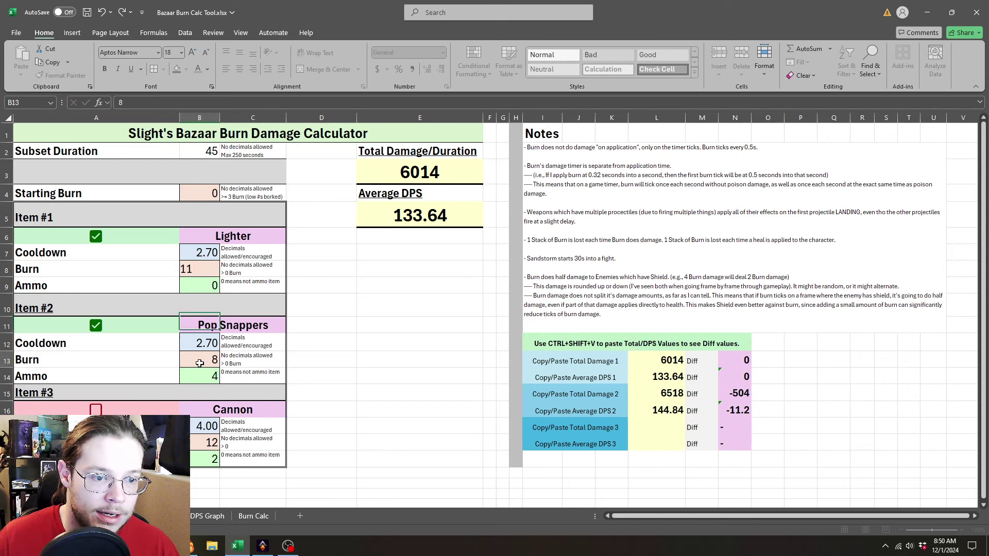
left_click(198, 361)
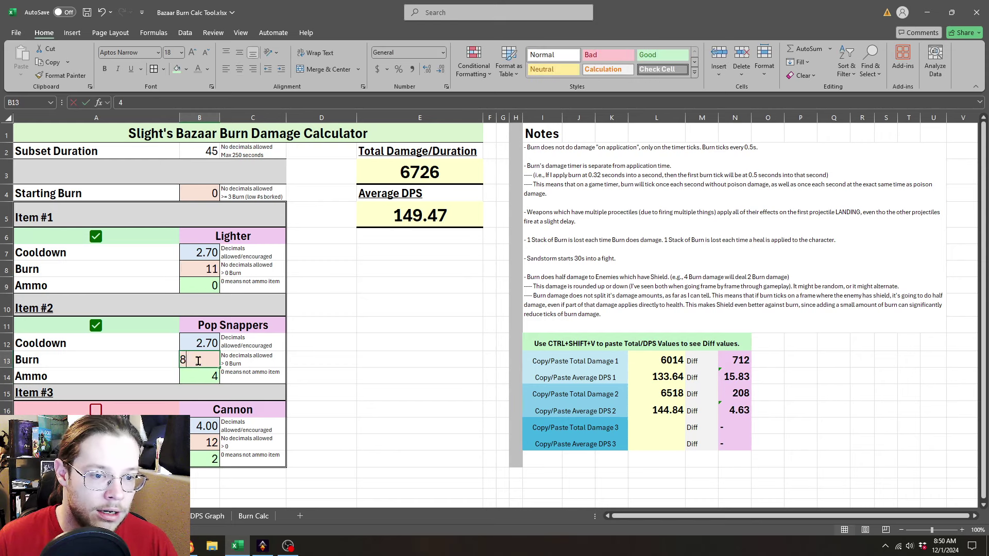
type("9")
key("Return")
double_click(442, 174)
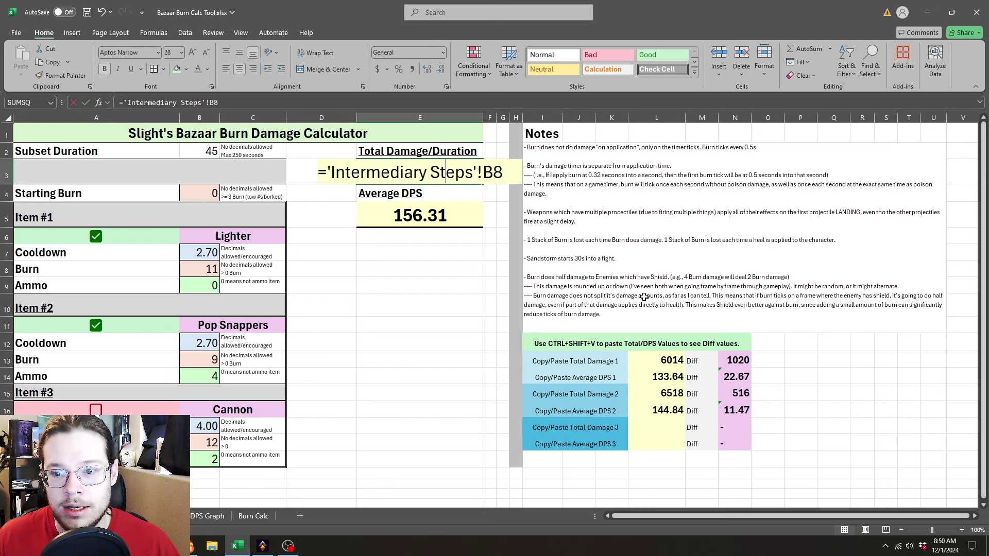
left_click(676, 428)
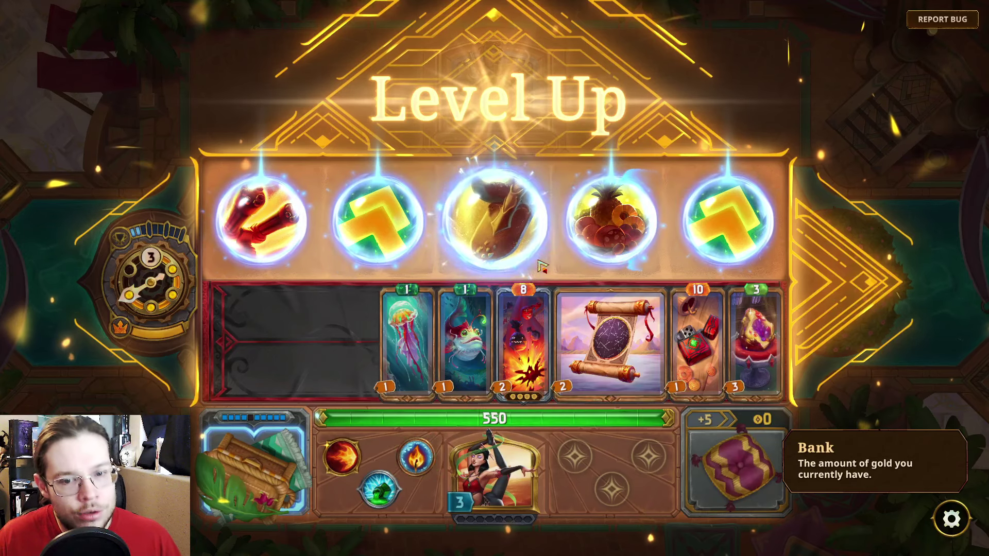
Switch to The Bazaar and examine the Pop Snappers' stats alongside the Level Up choices.
mouse_move(530, 368)
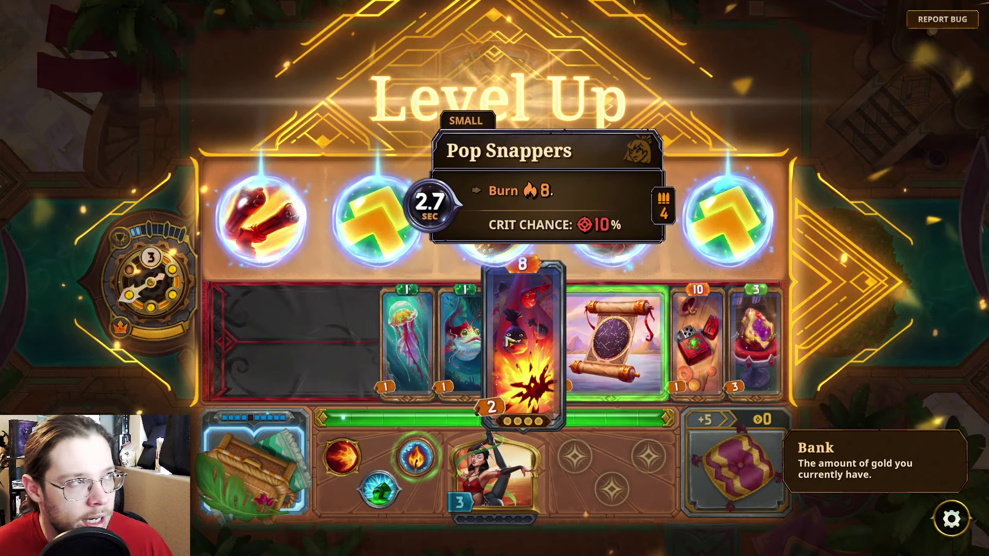
mouse_move(585, 363)
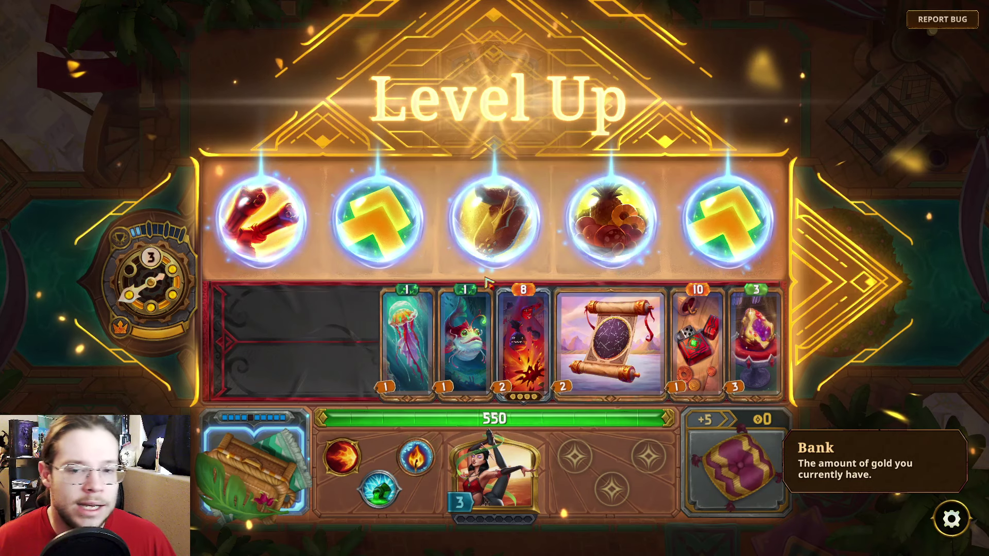
mouse_move(531, 269)
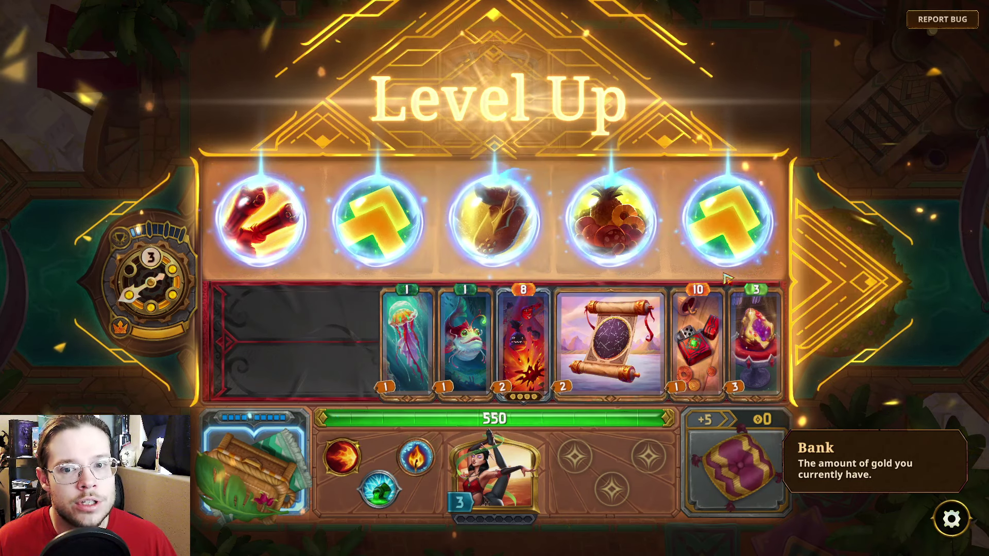
Return to the Excel workbook and examine the total burn damage and DPS graphs, ending back at the Lighter's Burn value.
key("alt+Tab")
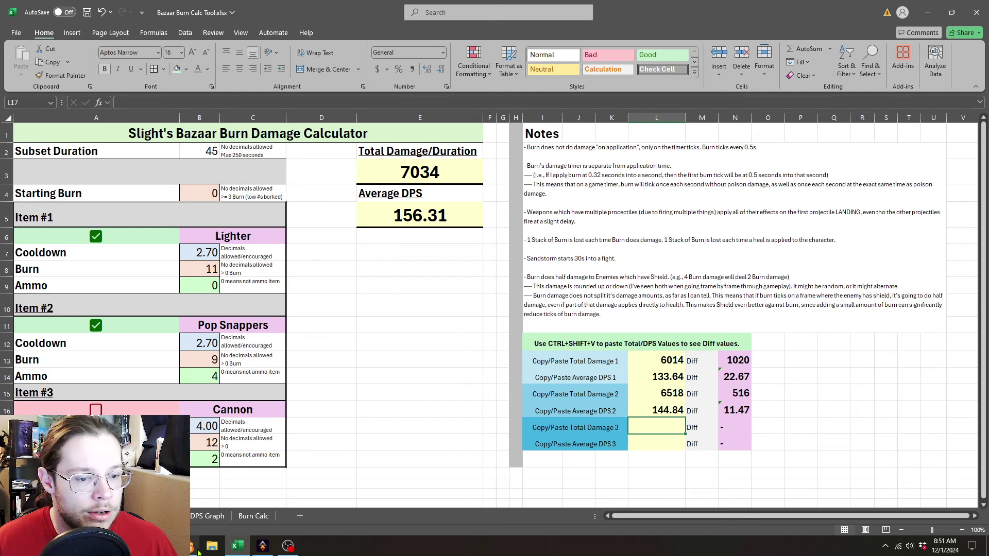
left_click(160, 516)
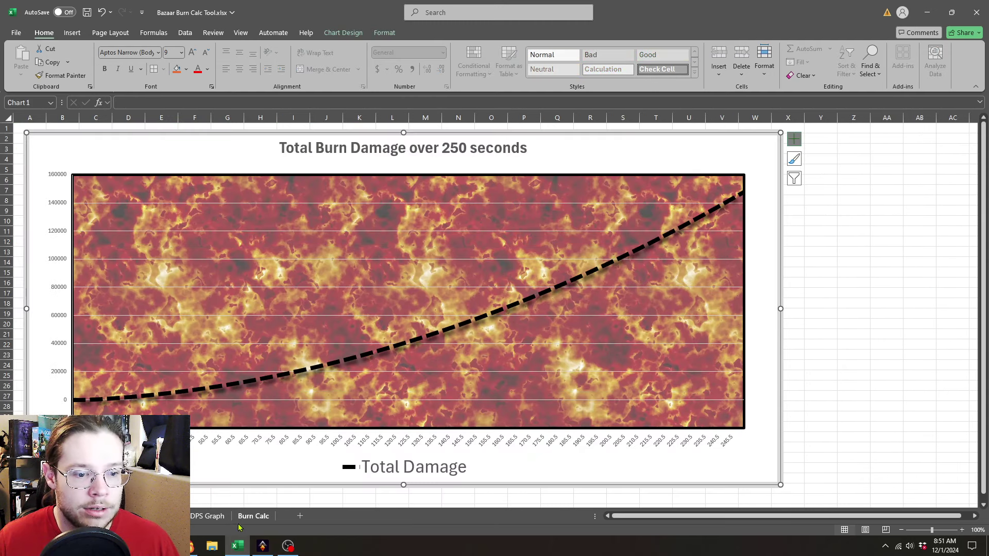
left_click(216, 516)
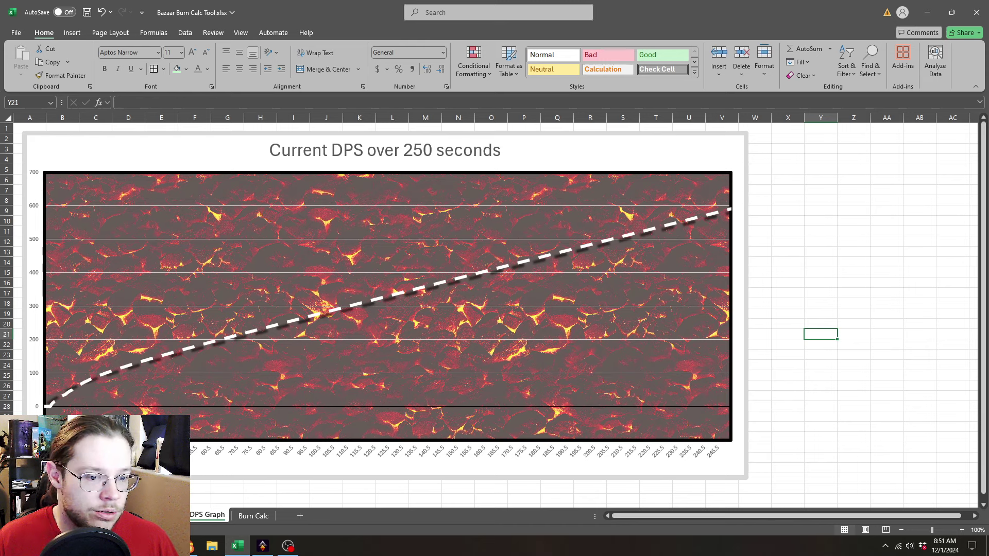
left_click(254, 516)
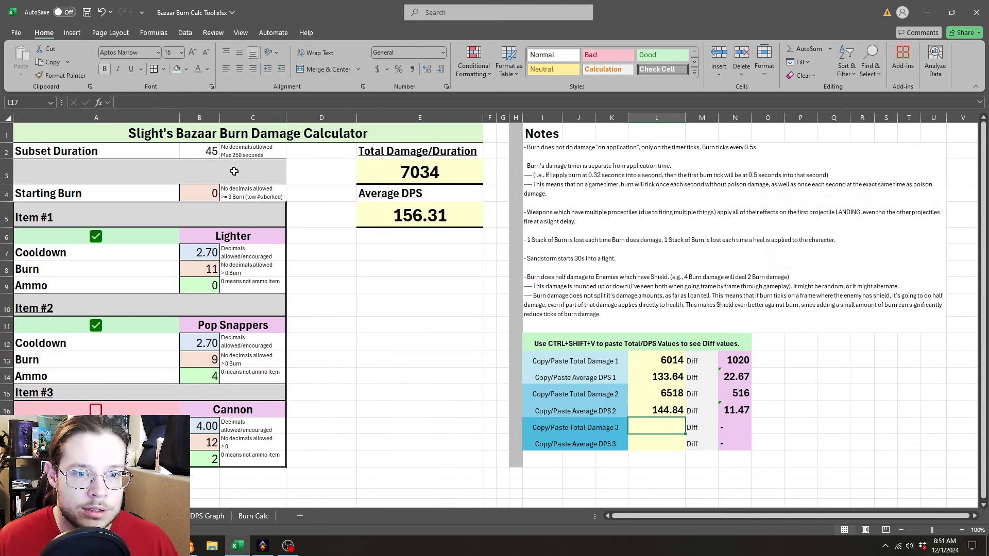
left_click(209, 516)
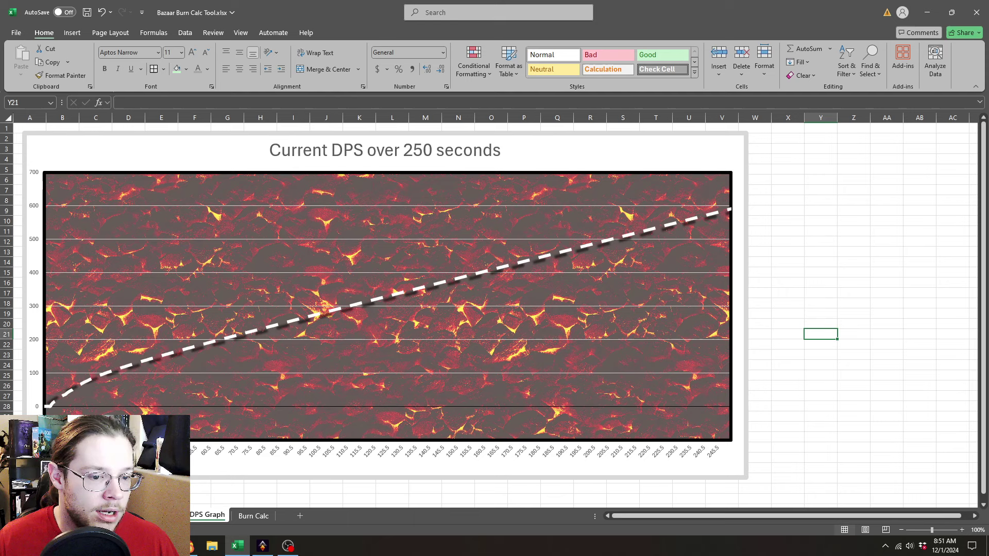
key("ctrl+Page_Down")
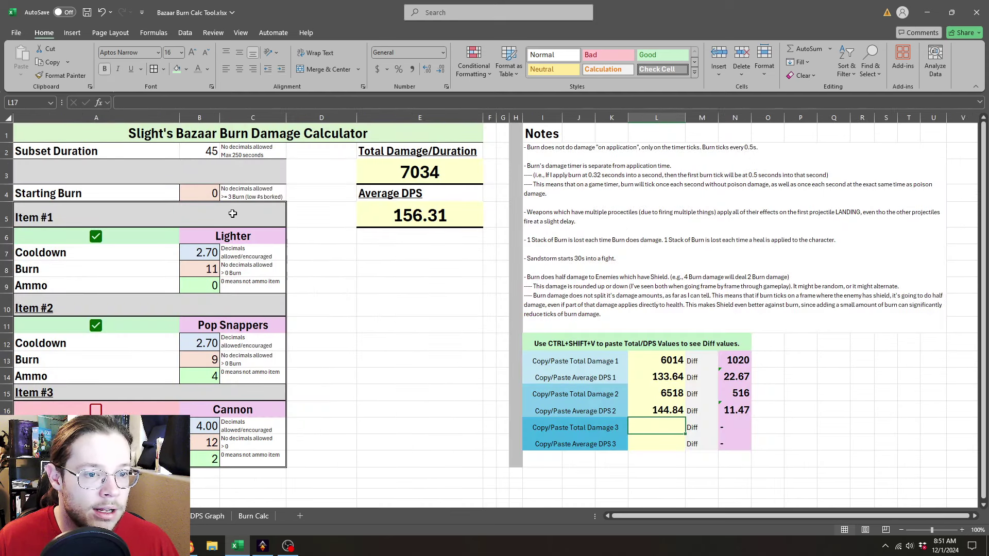
left_click(204, 271)
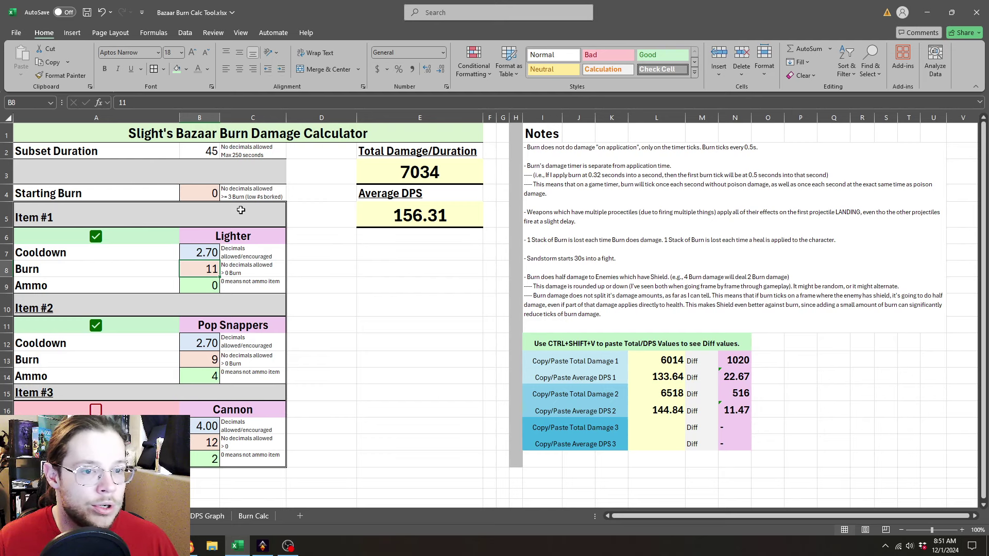
Examine the per-tick damage rows in the Burn Calc sheet and both graphs of total burn damage and DPS over 250 seconds.
left_click(266, 517)
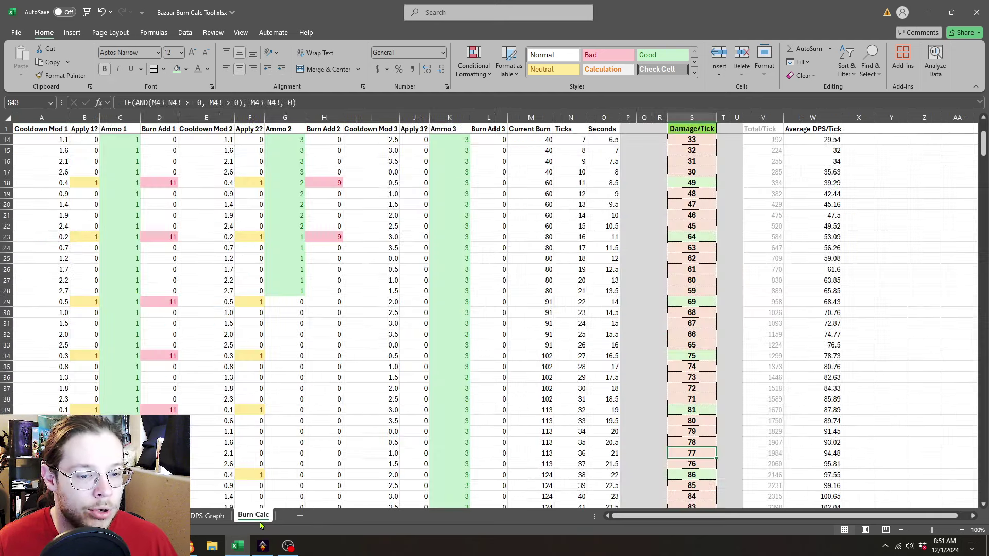
scroll(721, 304, "down", 3)
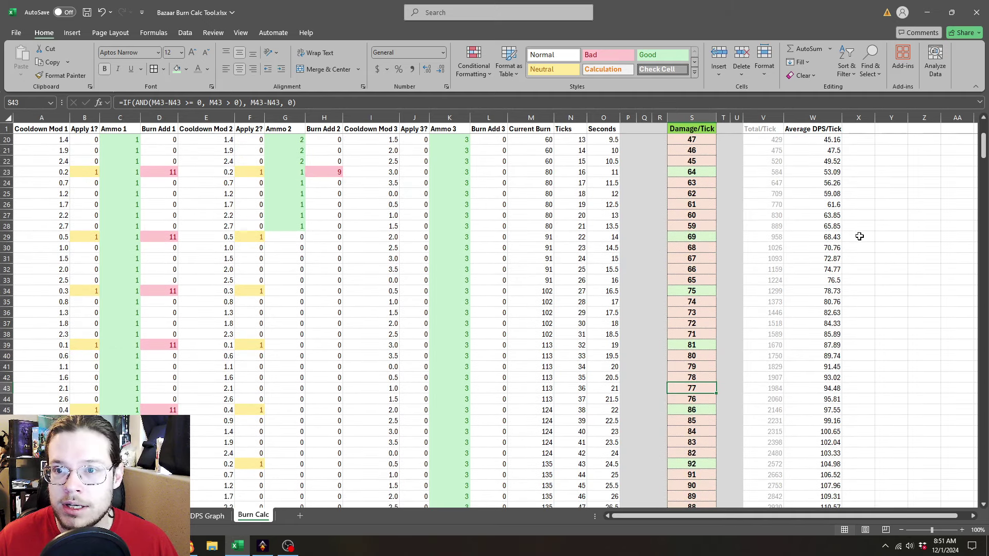
scroll(752, 252, "up", 6)
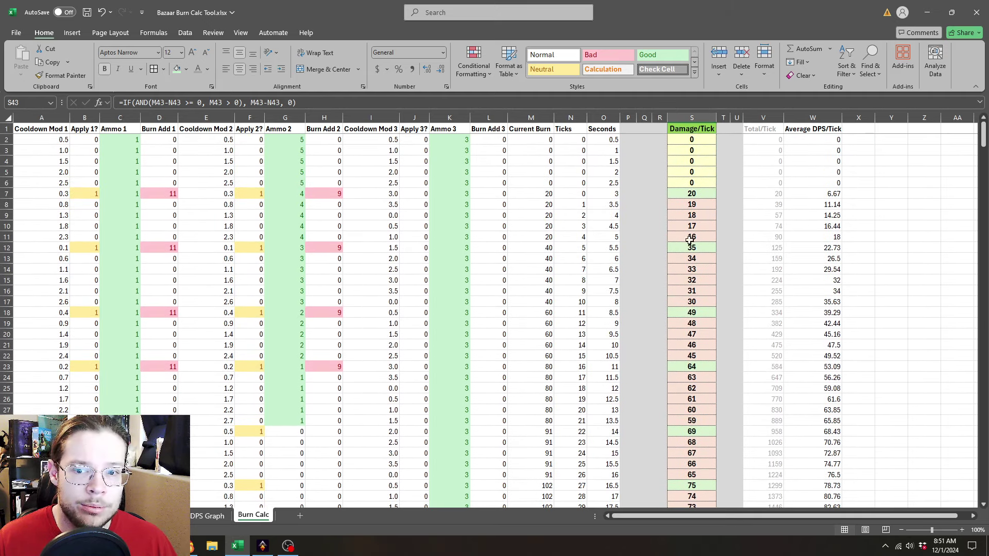
left_click(154, 516)
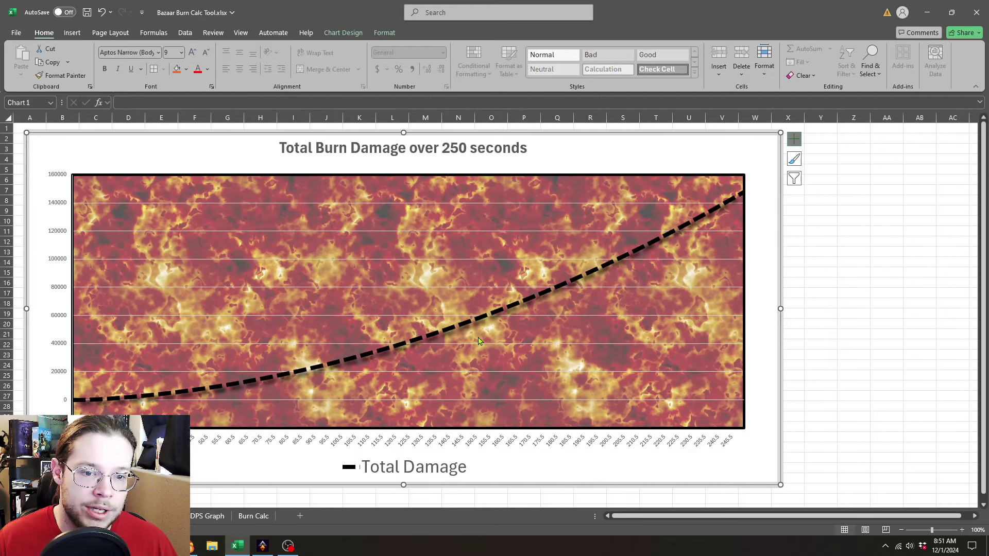
left_click(206, 516)
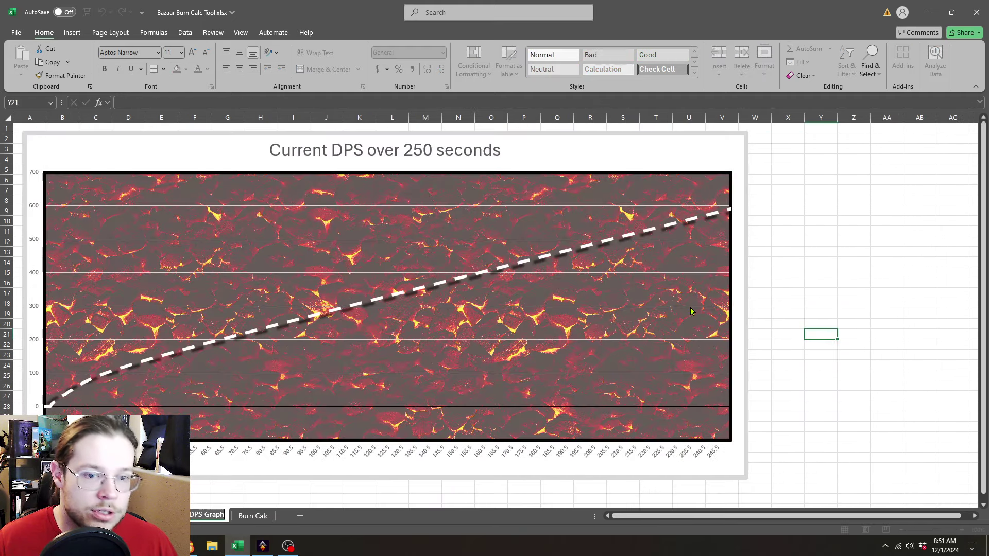
Set the Subset Duration in the burn damage calculator to 30 seconds.
left_click(129, 516)
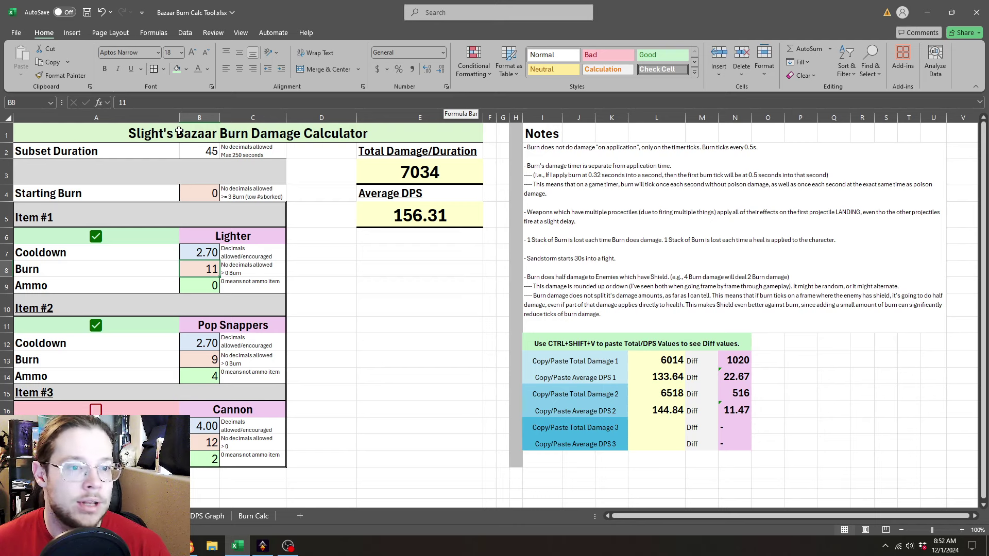
left_click(201, 147)
type("30")
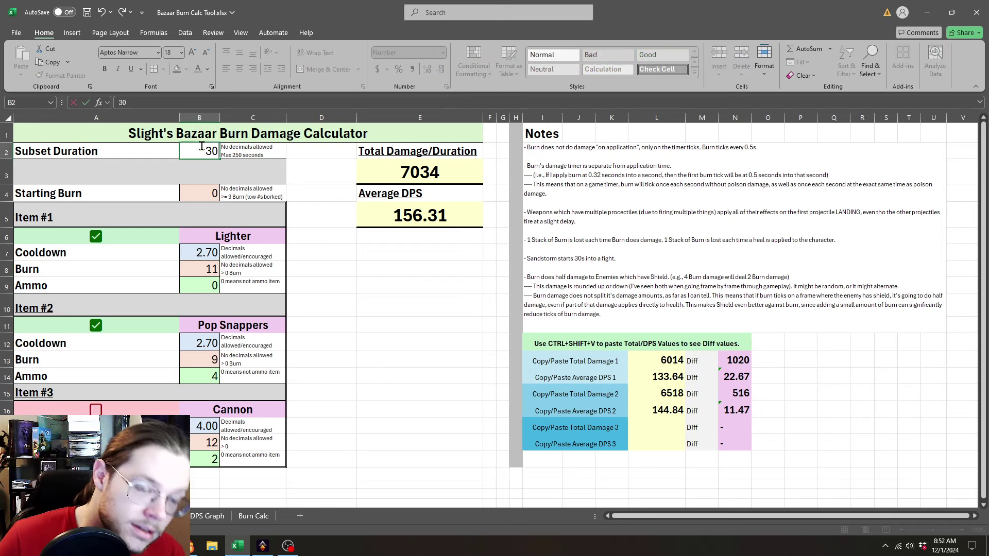
key("Return")
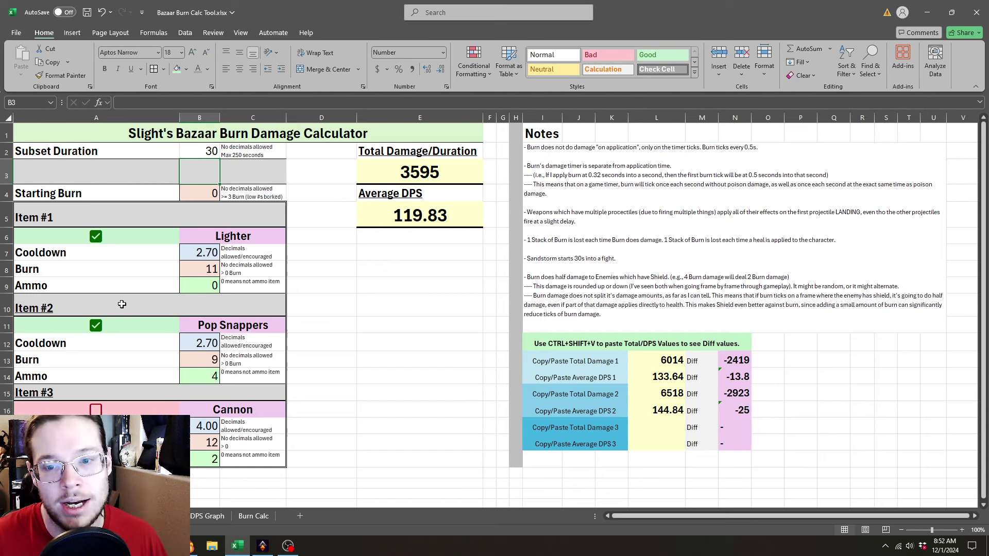
Review the total burn damage and current DPS graphs, ending back at the calculator sheet.
left_click(207, 516)
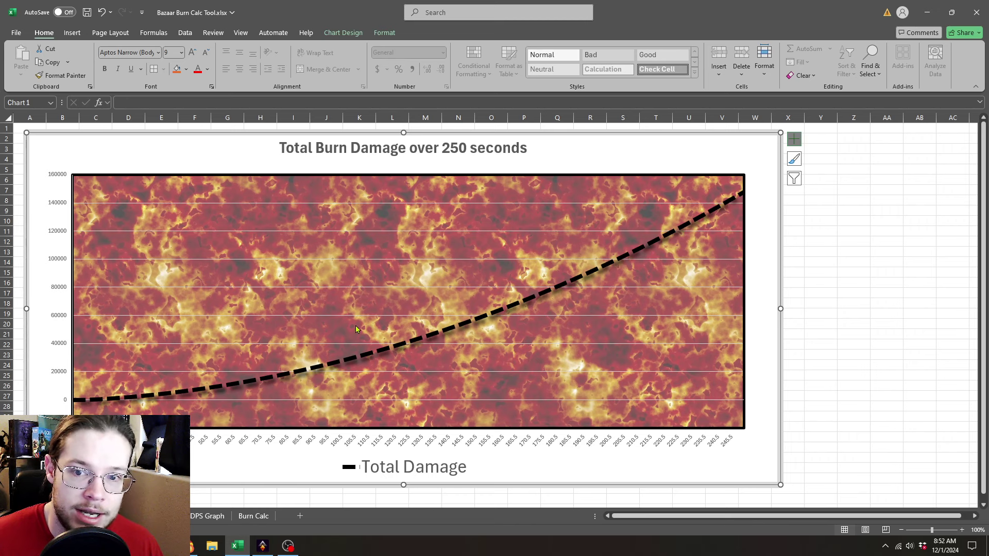
left_click(208, 515)
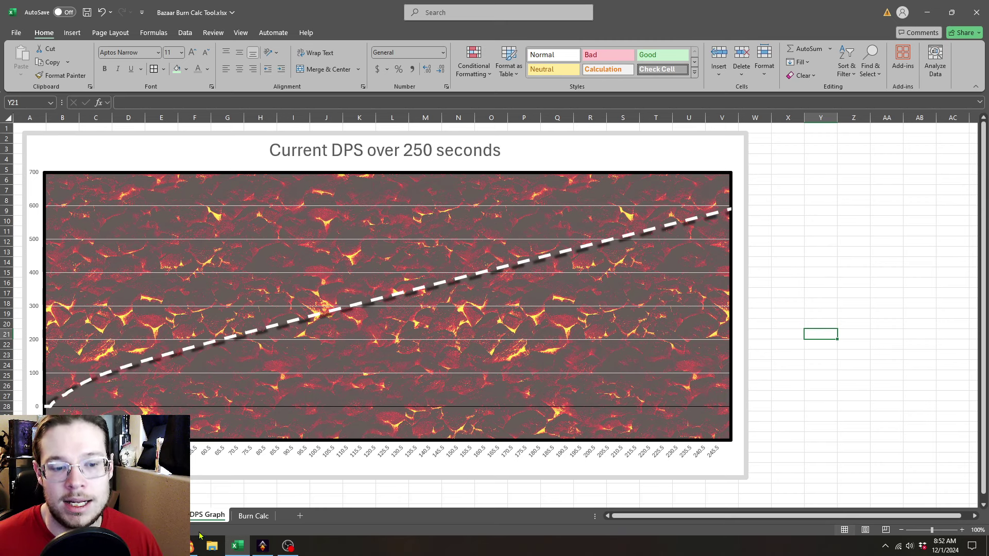
key("ctrl+Page_Down")
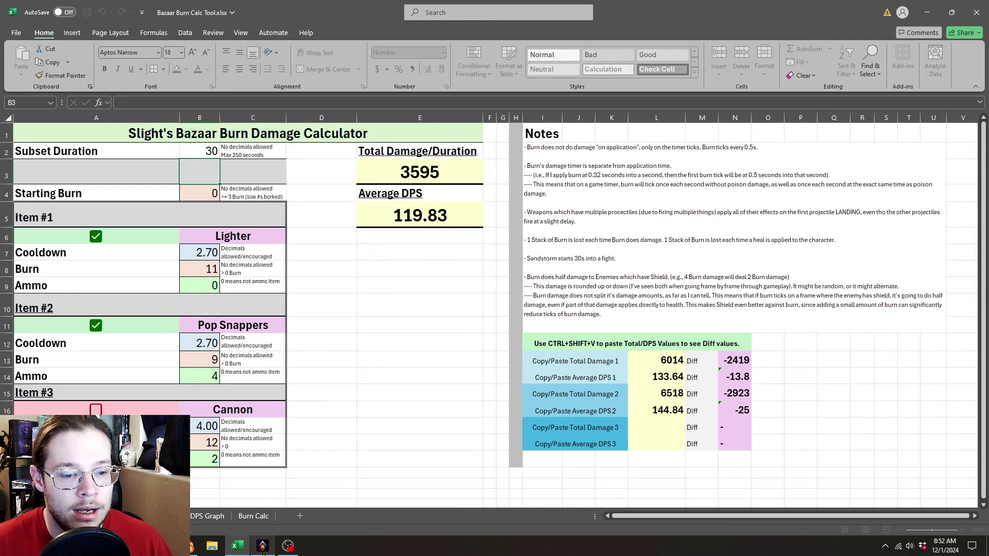
Switch to The Bazaar and rearrange the items, placing the horn on the board and moving the green fish and the gem into the stash.
left_click(262, 546)
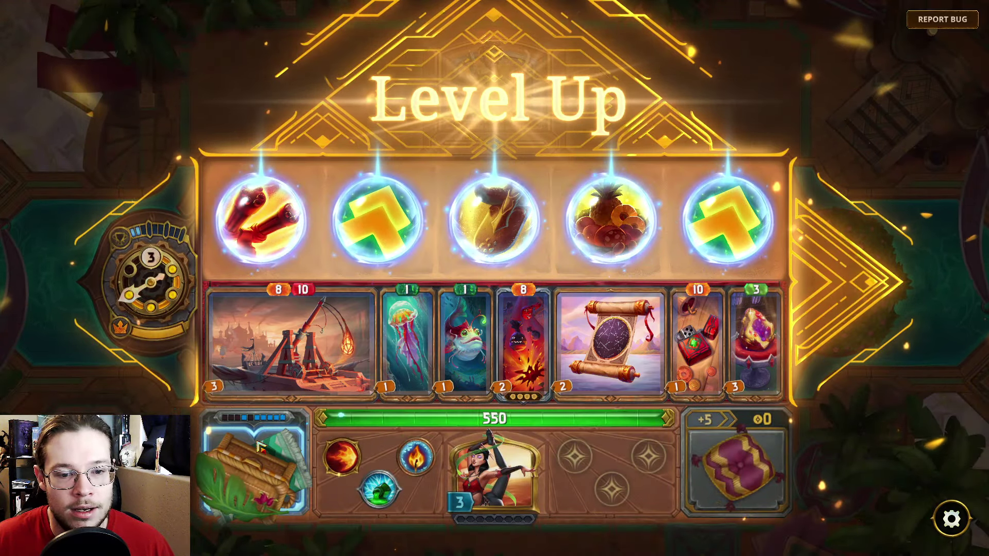
left_click(259, 446)
left_click_drag(464, 340, 300, 199)
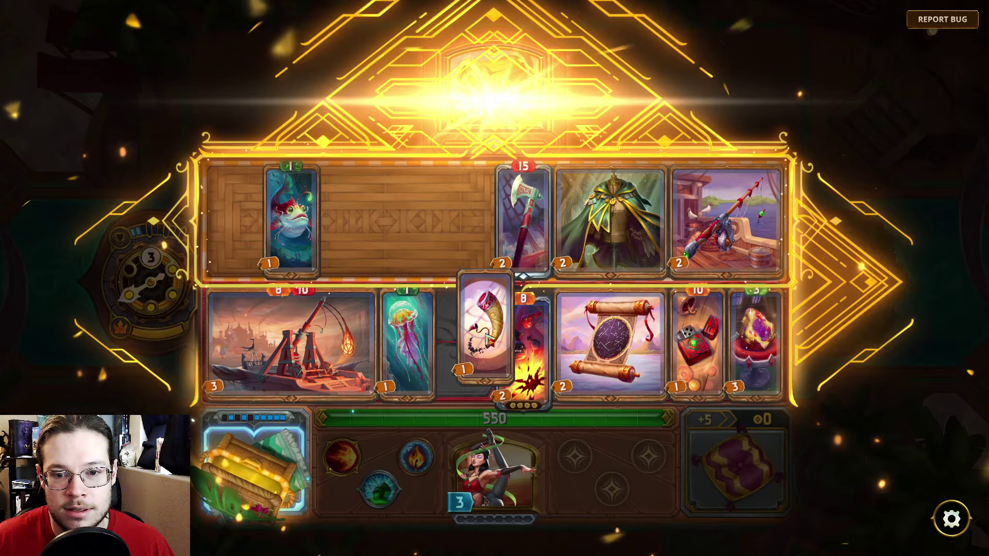
left_click_drag(755, 342, 350, 216)
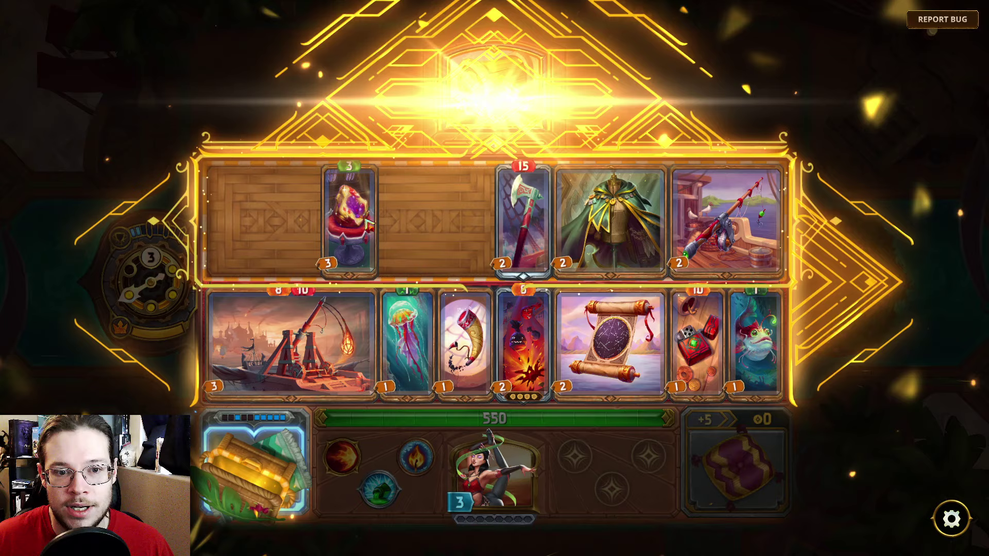
left_click_drag(755, 339, 234, 217)
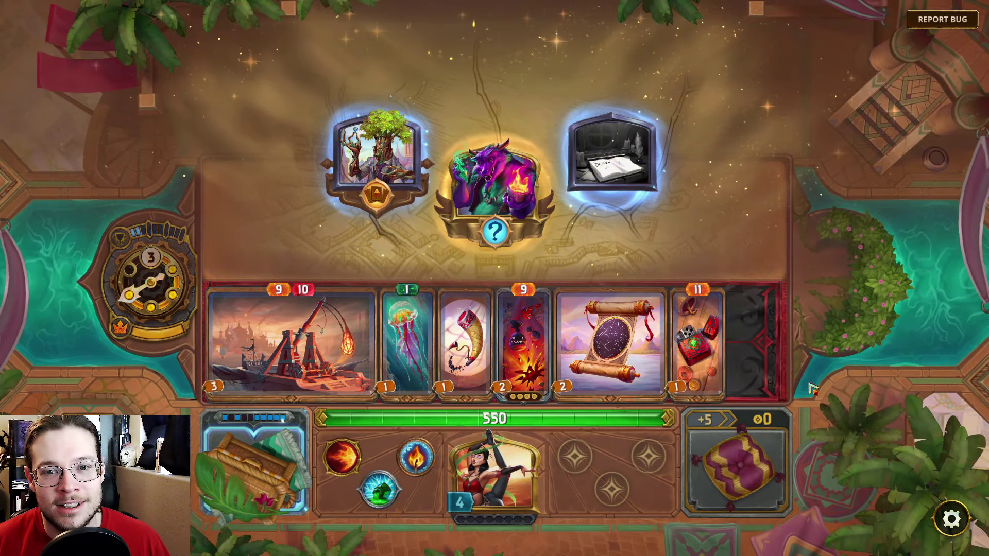
Examine the description of the Malafang encounter and bring up the overview of open windows.
mouse_move(507, 182)
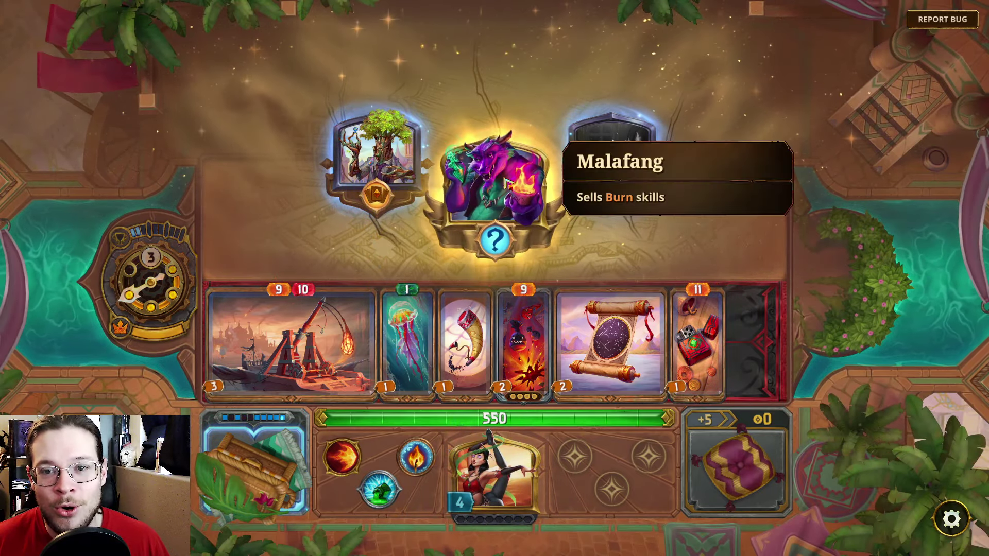
key("alt+Tab")
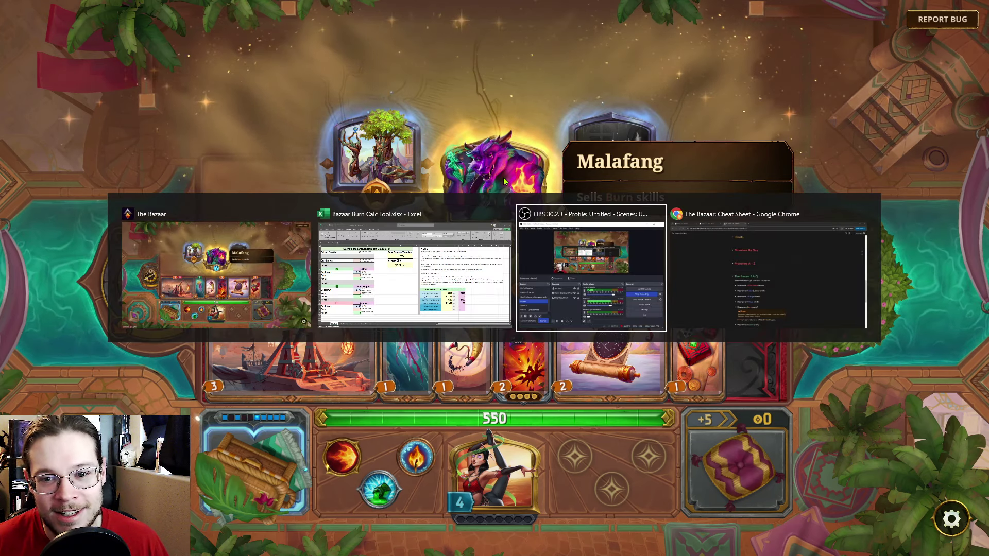